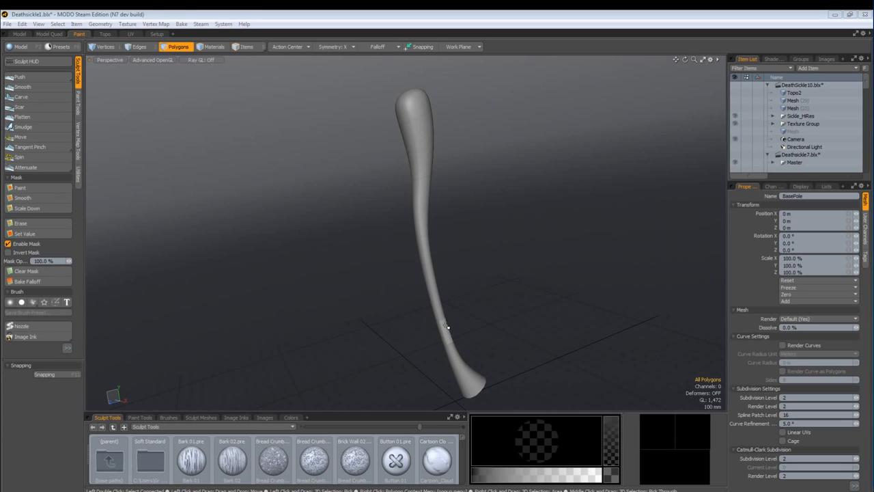
# Activate the Push sculpting tool and enable multiresolution on the BasePole mesh.
pyautogui.keyDown('alt'); pyautogui.moveTo(521, 294); pyautogui.dragTo(464, 325); pyautogui.keyUp('alt')
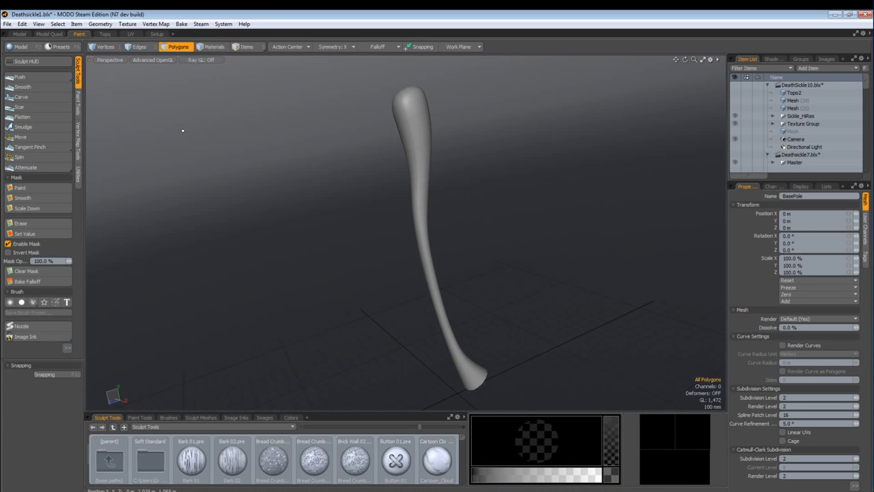
pyautogui.click(24, 79)
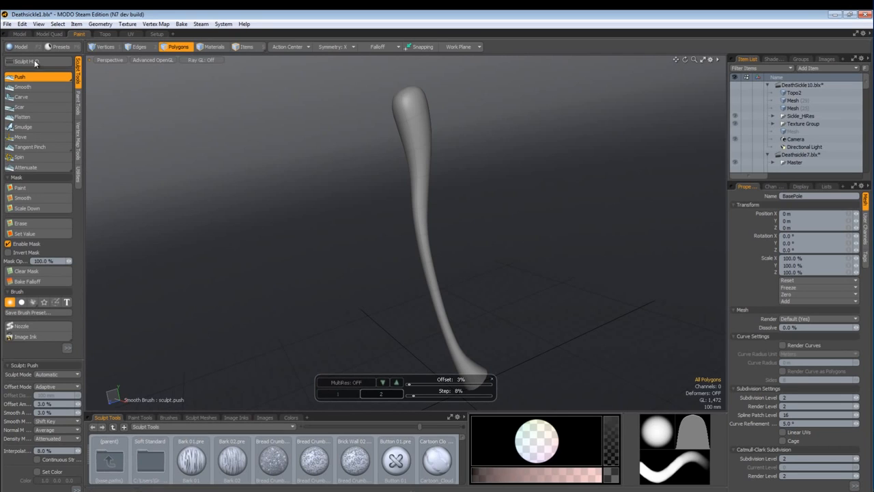
pyautogui.click(336, 385)
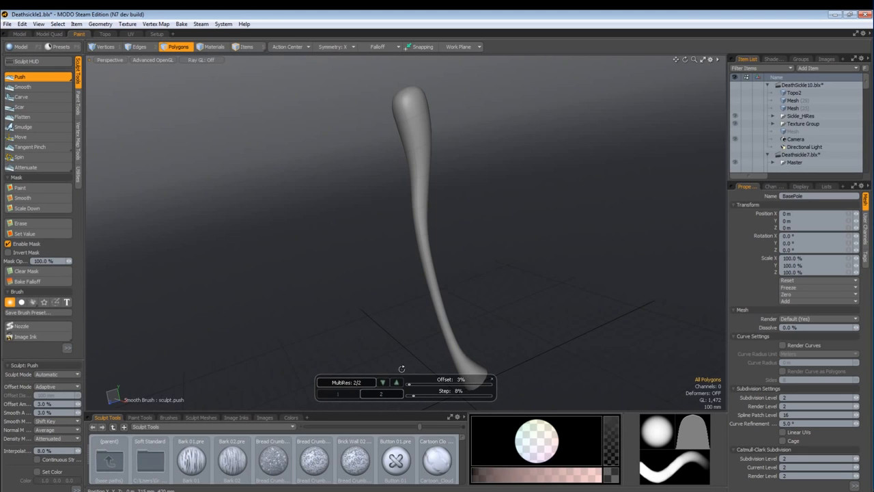
# Resize the Push brush and sculpt a stroke along the pole's thick upper end.
pyautogui.keyDown('alt'); pyautogui.moveTo(401, 369); pyautogui.dragTo(353, 107); pyautogui.keyUp('alt')
pyautogui.scroll(5, 385, 116)
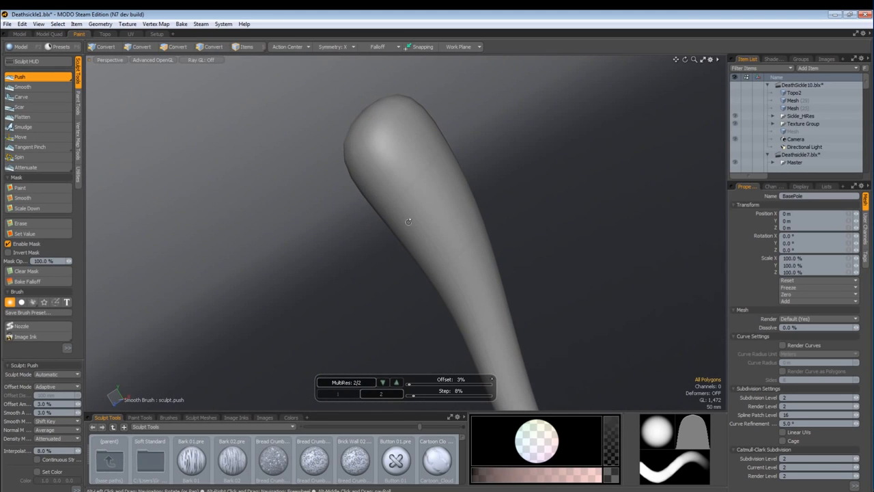
pyautogui.moveTo(395, 203); pyautogui.dragTo(405, 204, button='right')
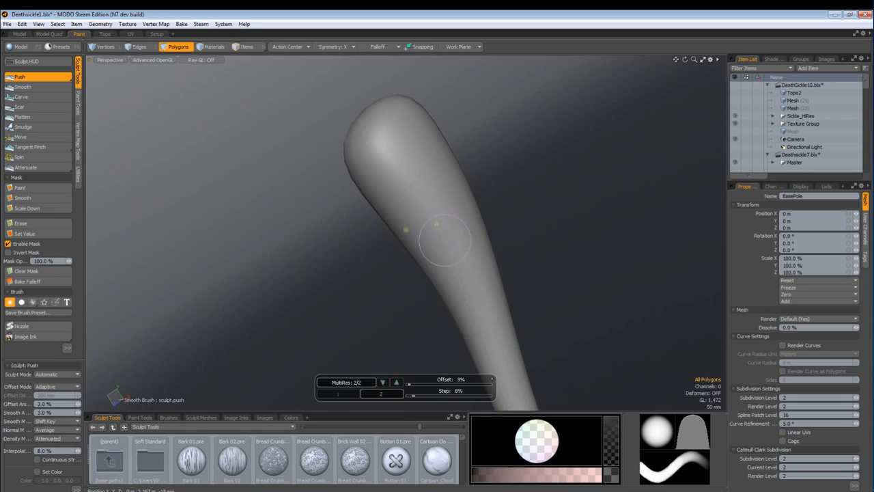
pyautogui.moveTo(445, 241)
pyautogui.mouseDown()
pyautogui.moveTo(480, 293)
pyautogui.moveTo(460, 280)
pyautogui.moveTo(367, 150)
pyautogui.mouseUp()
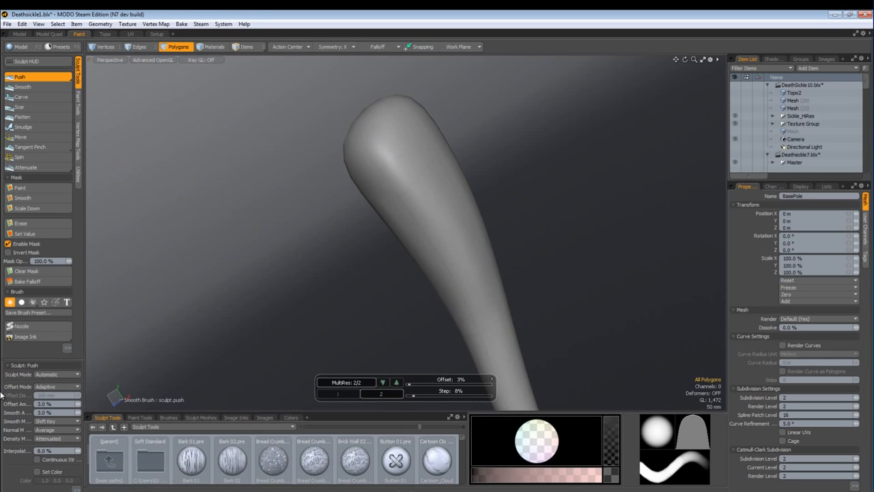
# Set the Push offset to about 13%, sculpt a stroke down the thick end, and undo the strokes.
pyautogui.moveTo(410, 386); pyautogui.dragTo(417, 384)
pyautogui.moveTo(397, 147)
pyautogui.mouseDown()
pyautogui.moveTo(439, 253)
pyautogui.moveTo(369, 225)
pyautogui.moveTo(445, 205)
pyautogui.moveTo(384, 244)
pyautogui.moveTo(396, 213)
pyautogui.mouseUp()
pyautogui.moveTo(396, 213)
pyautogui.keyDown('alt'); pyautogui.mouseDown()
pyautogui.moveTo(498, 223)
pyautogui.moveTo(444, 253)
pyautogui.moveTo(382, 148)
pyautogui.moveTo(449, 261)
pyautogui.mouseUp(); pyautogui.keyUp('alt')
pyautogui.hotkey('ctrl', 'z')
pyautogui.hotkey('ctrl', 'z')
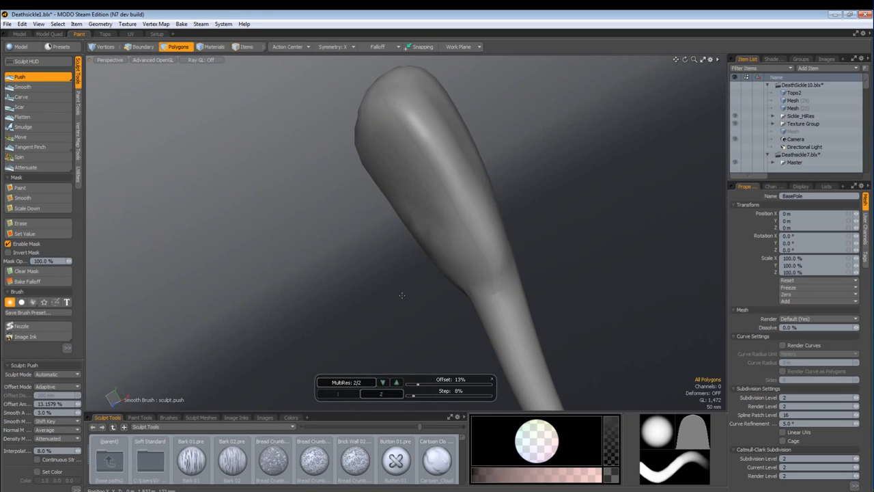
# Add multiresolution levels up to level 4 and push out a raised form along the thick end.
pyautogui.click(396, 383)
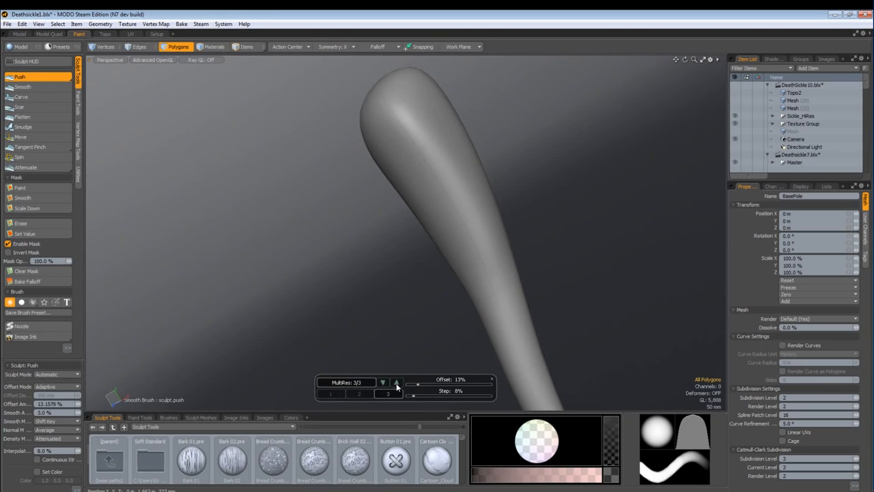
pyautogui.click(396, 382)
pyautogui.keyDown('alt'); pyautogui.moveTo(445, 193); pyautogui.dragTo(420, 205); pyautogui.keyUp('alt')
pyautogui.moveTo(390, 125)
pyautogui.mouseDown()
pyautogui.moveTo(428, 168)
pyautogui.moveTo(489, 273)
pyautogui.mouseUp()
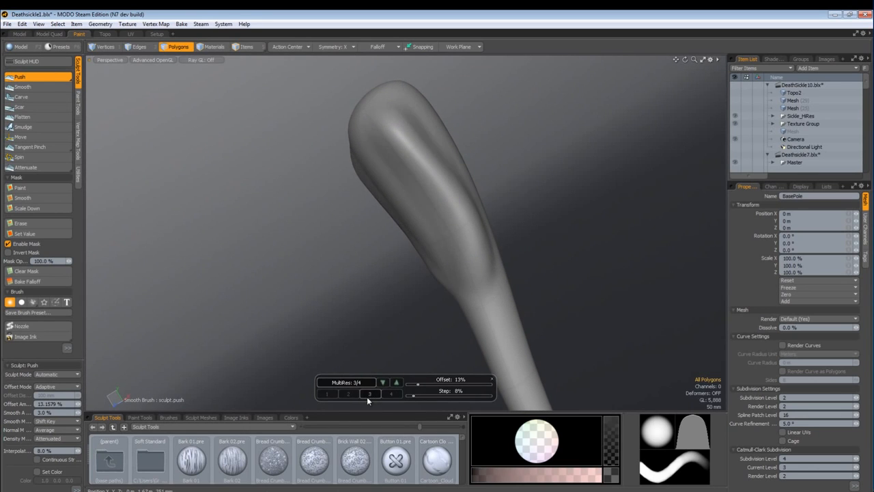
# Compare the sculpted form at multiresolution levels 1 to 3 and return to level 4.
pyautogui.click(349, 394)
pyautogui.click(326, 393)
pyautogui.click(350, 394)
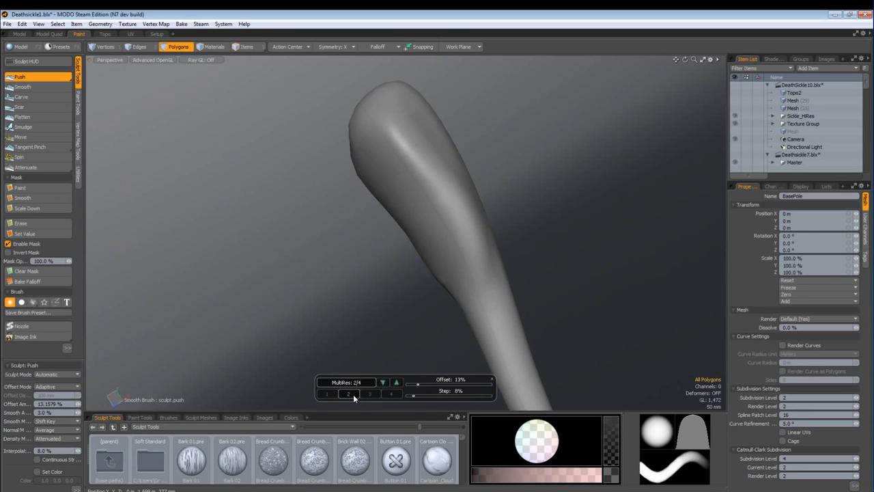
pyautogui.click(370, 394)
pyautogui.click(390, 394)
# Sculpt another ridge along the thick end at level 4, and turn off multiresolution, discarding the displacements.
pyautogui.keyDown('alt'); pyautogui.moveTo(314, 243); pyautogui.dragTo(371, 237); pyautogui.keyUp('alt')
pyautogui.moveTo(418, 124); pyautogui.dragTo(490, 222)
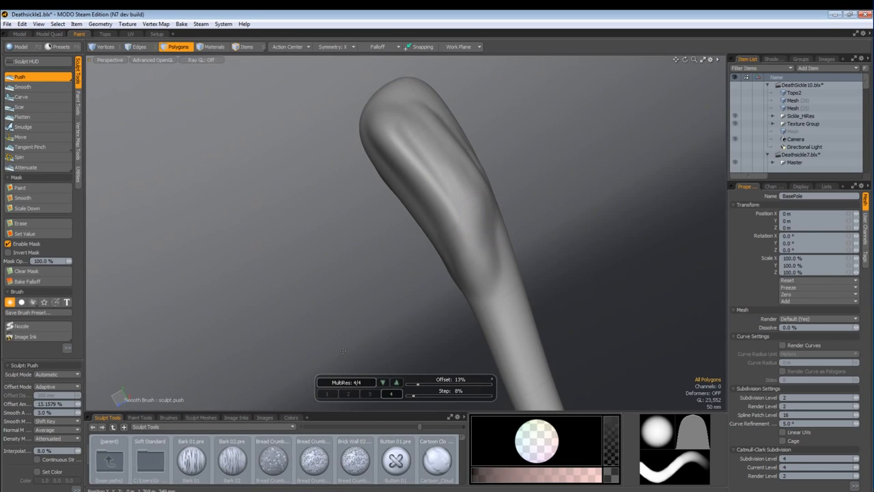
pyautogui.click(339, 384)
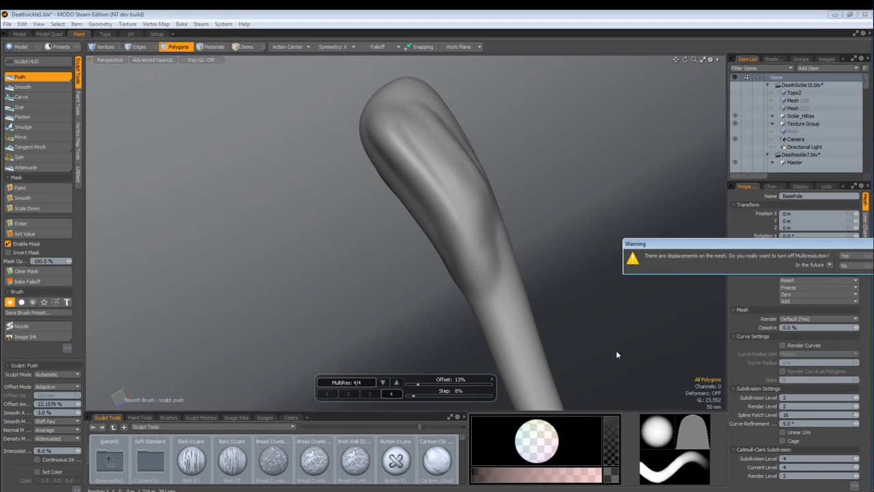
pyautogui.click(850, 255)
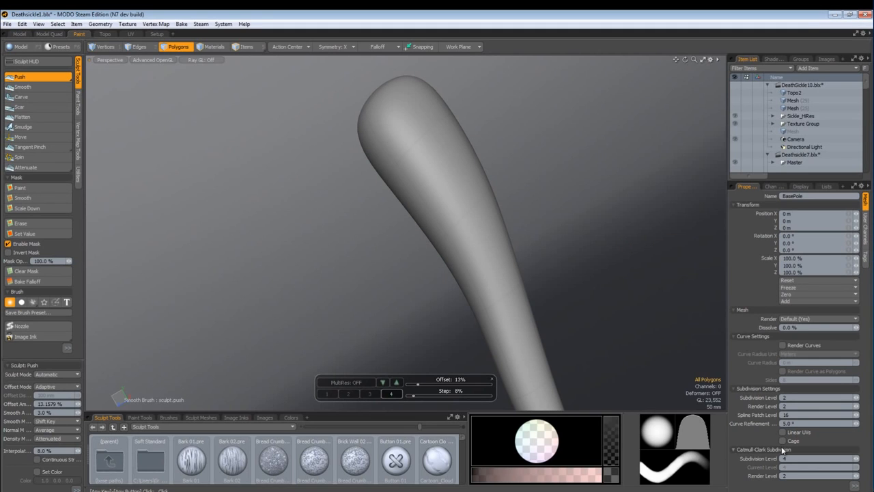
# Set the mesh's Catmull-Clark subdivision level to 1 and switch the viewport shading to Shaded.
pyautogui.moveTo(795, 181); pyautogui.dragTo(799, 139)
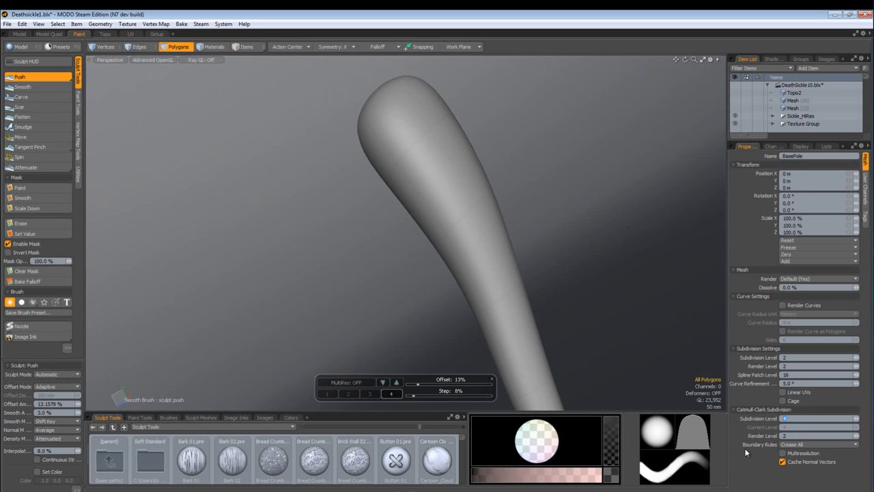
pyautogui.press('Return')
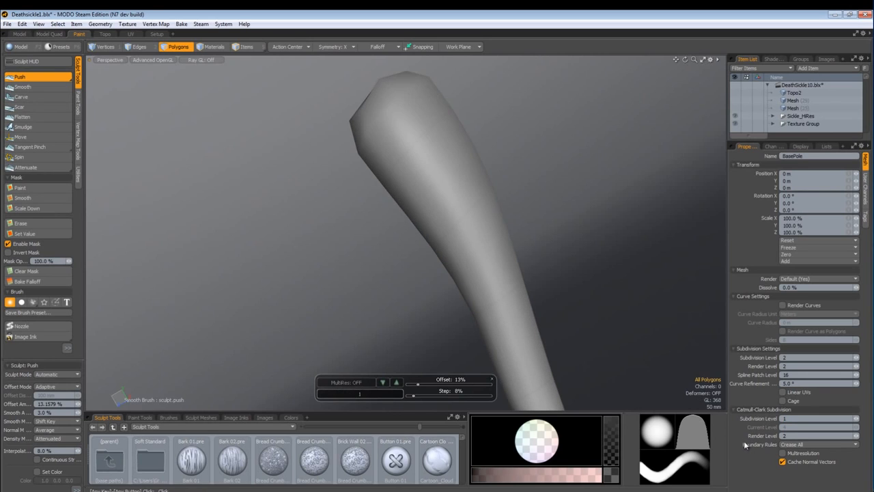
pyautogui.keyDown('ctrl'); pyautogui.keyDown('alt'); pyautogui.moveTo(572, 280); pyautogui.dragTo(553, 281); pyautogui.keyUp('alt'); pyautogui.keyUp('ctrl')
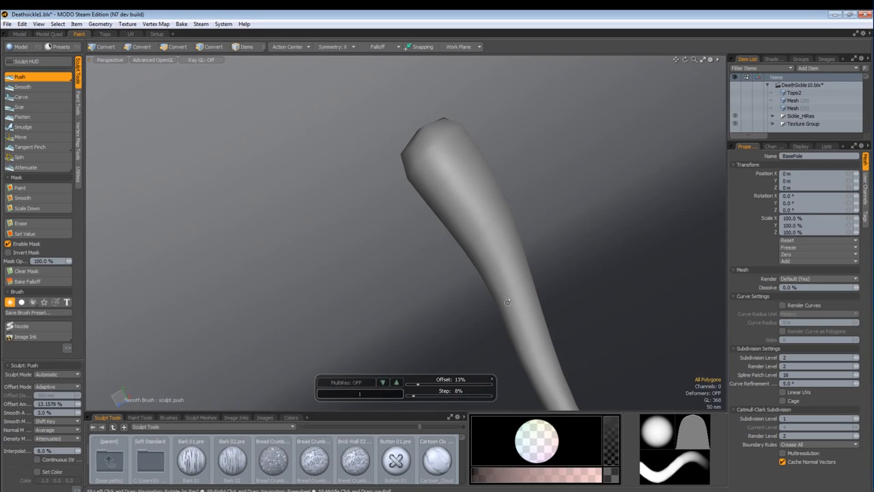
pyautogui.click(146, 60)
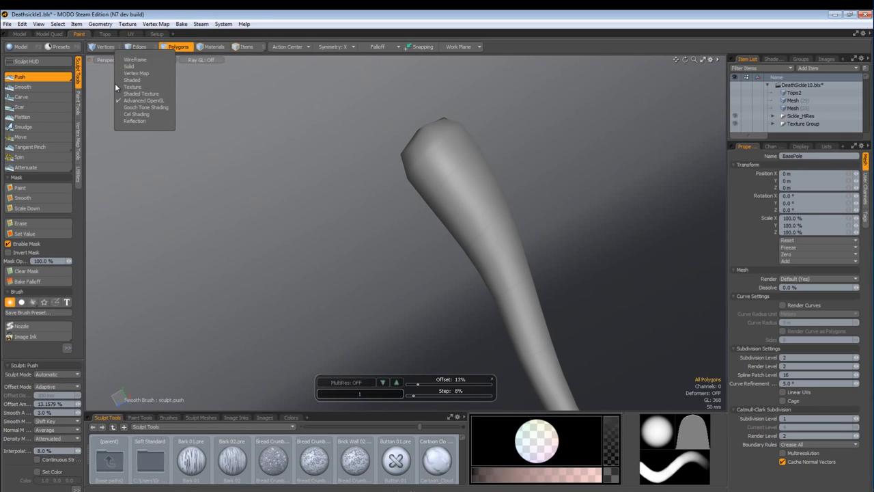
pyautogui.click(132, 80)
pyautogui.keyDown('alt'); pyautogui.moveTo(410, 266); pyautogui.dragTo(396, 266); pyautogui.keyUp('alt')
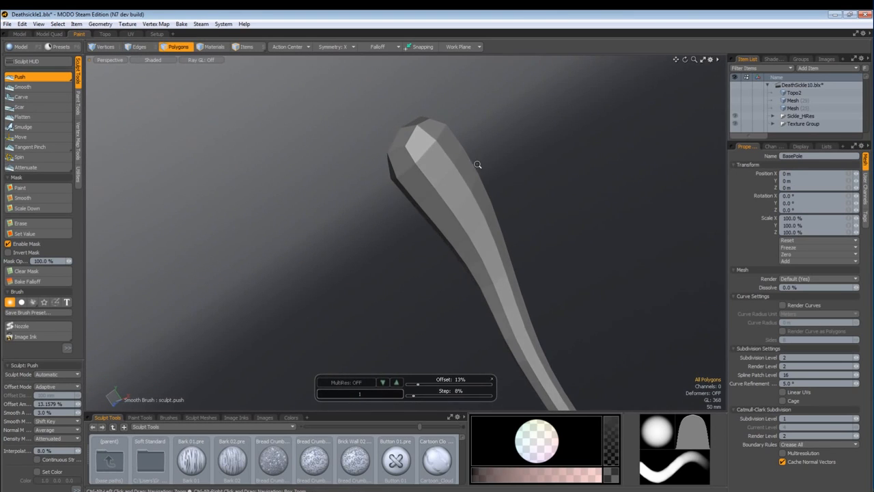
pyautogui.keyDown('ctrl'); pyautogui.keyDown('alt'); pyautogui.moveTo(477, 165); pyautogui.dragTo(381, 165); pyautogui.keyUp('alt'); pyautogui.keyUp('ctrl')
# Toggle Catmull-Clark subdivision off and on, selecting a polygon on the thick end to compare the base cage with the subdivided surface.
pyautogui.press('3')
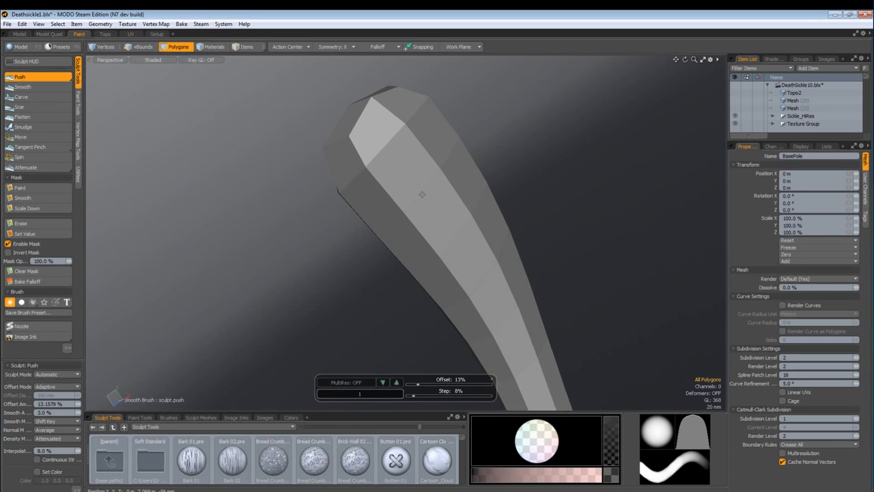
pyautogui.hotkey('shift', 'Tab')
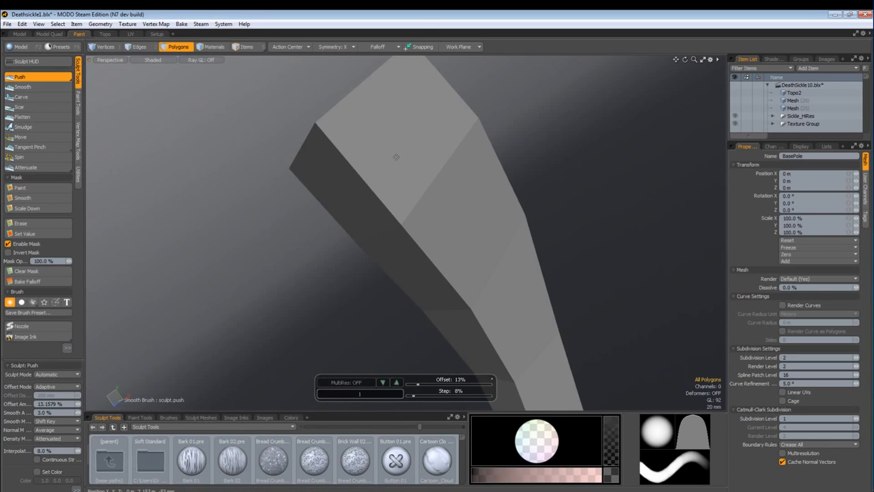
pyautogui.click(393, 170)
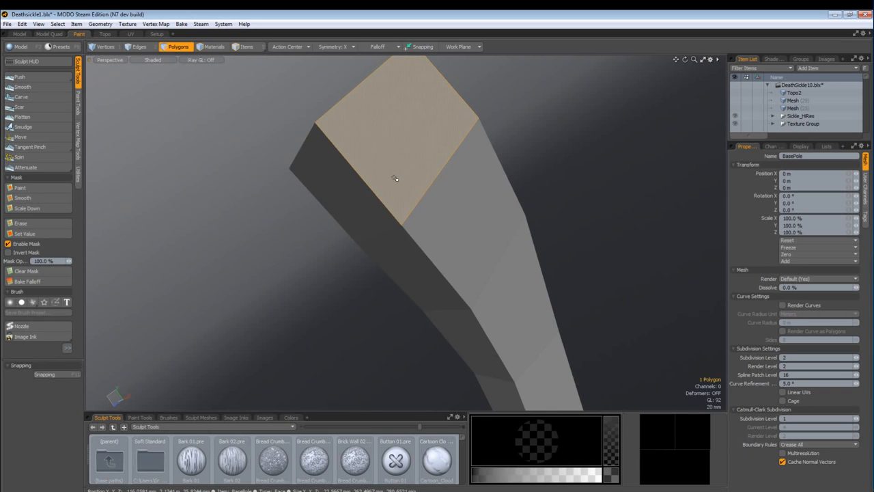
pyautogui.press('1')
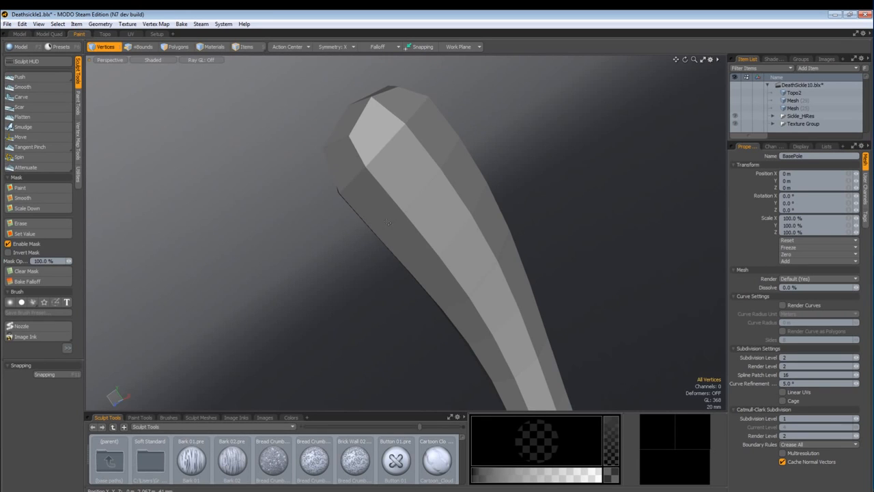
pyautogui.press('3')
pyautogui.click(399, 202)
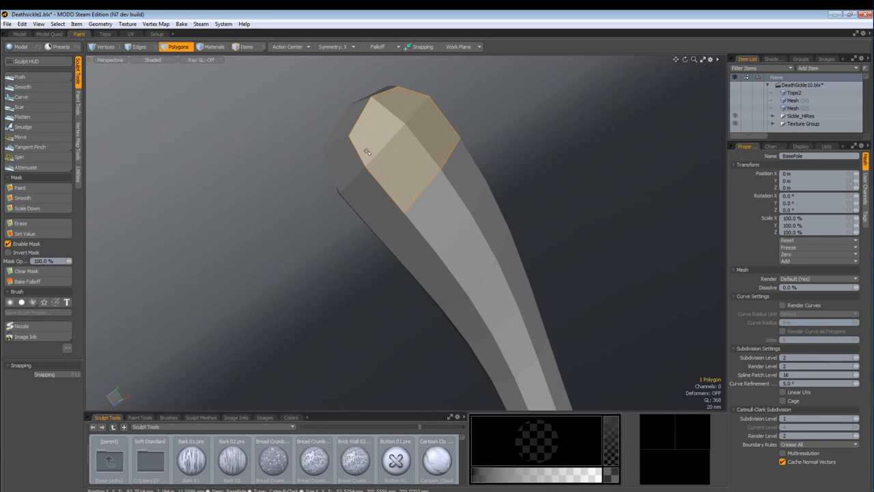
pyautogui.keyDown('alt'); pyautogui.moveTo(416, 173); pyautogui.dragTo(420, 223); pyautogui.keyUp('alt')
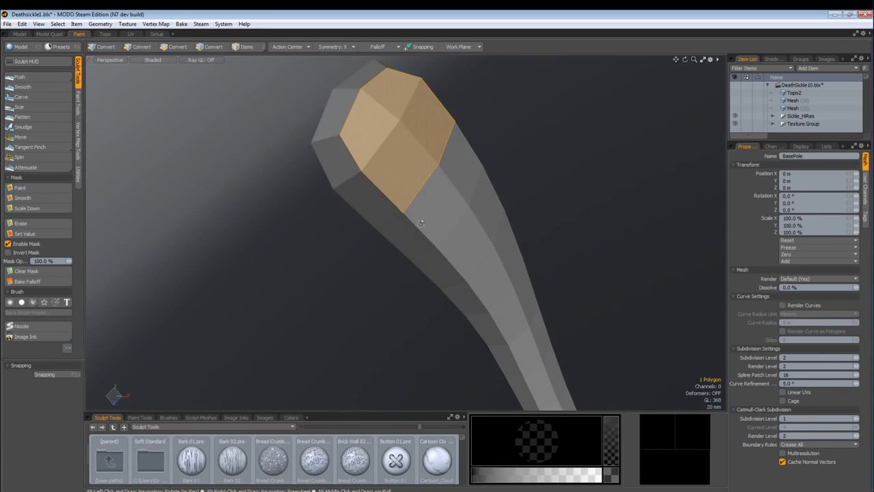
pyautogui.keyDown('alt'); pyautogui.moveTo(382, 140); pyautogui.dragTo(396, 148); pyautogui.keyUp('alt')
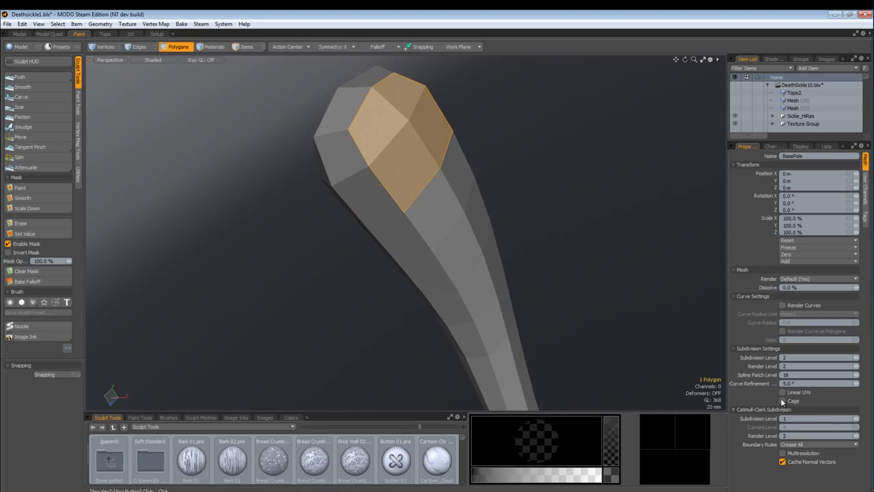
# Raise the Catmull-Clark subdivision level step by step to 5.
pyautogui.click(858, 422)
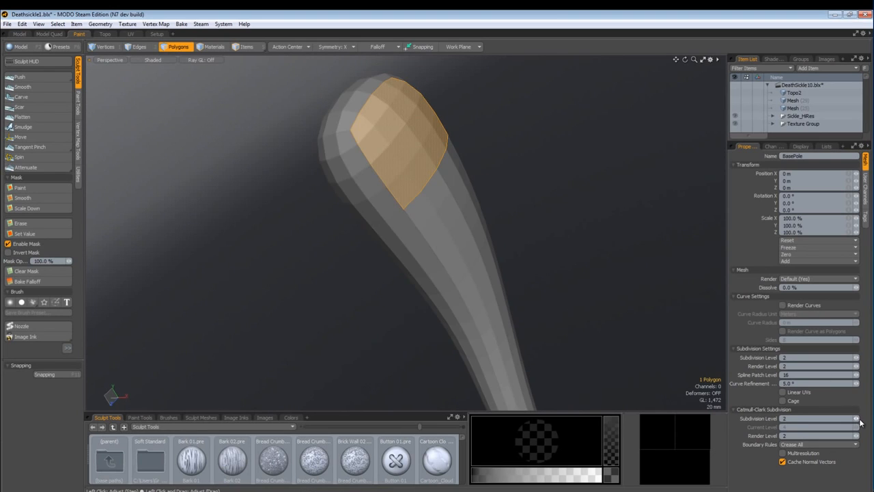
pyautogui.click(855, 422)
pyautogui.click(855, 420)
pyautogui.click(856, 421)
pyautogui.click(856, 421)
pyautogui.click(858, 420)
pyautogui.click(858, 420)
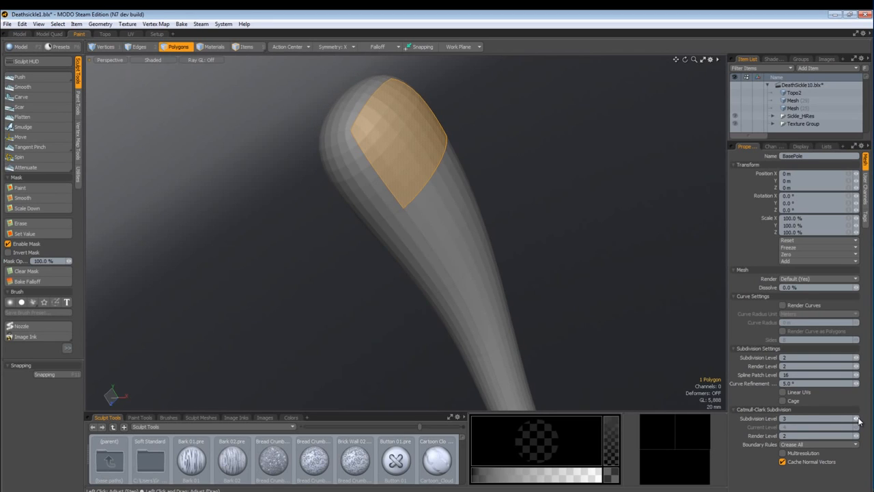
pyautogui.click(857, 420)
pyautogui.click(858, 420)
# Examine the level 5 surface of the thick end in vertex, edge and polygon selection modes.
pyautogui.keyDown('alt'); pyautogui.moveTo(585, 289); pyautogui.dragTo(424, 217); pyautogui.keyUp('alt')
pyautogui.press('1')
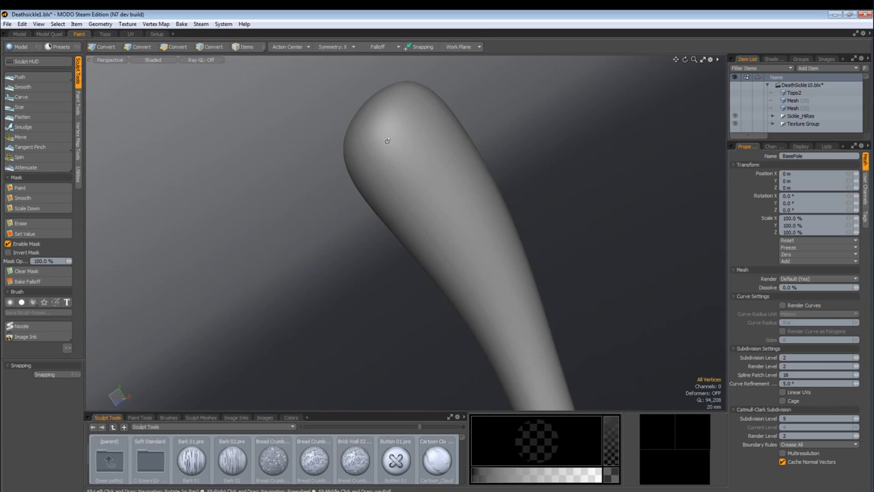
pyautogui.keyDown('alt'); pyautogui.moveTo(387, 141); pyautogui.dragTo(393, 131); pyautogui.keyUp('alt')
pyautogui.scroll(2, 394, 130)
pyautogui.moveTo(360, 218)
pyautogui.keyDown('alt'); pyautogui.mouseDown()
pyautogui.moveTo(353, 209)
pyautogui.moveTo(399, 211)
pyautogui.moveTo(410, 229)
pyautogui.mouseUp(); pyautogui.keyUp('alt')
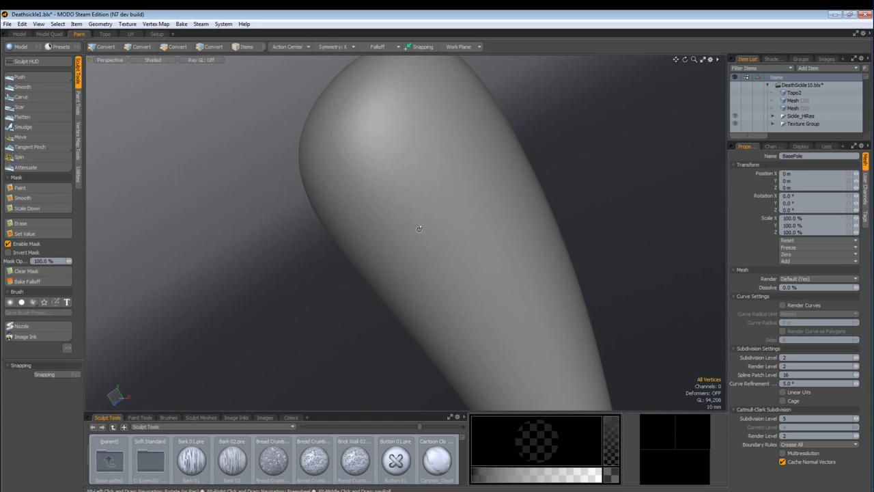
pyautogui.moveTo(383, 221)
pyautogui.keyDown('alt'); pyautogui.mouseDown()
pyautogui.moveTo(409, 207)
pyautogui.moveTo(400, 225)
pyautogui.moveTo(382, 196)
pyautogui.mouseUp(); pyautogui.keyUp('alt')
pyautogui.press('2')
pyautogui.press('3')
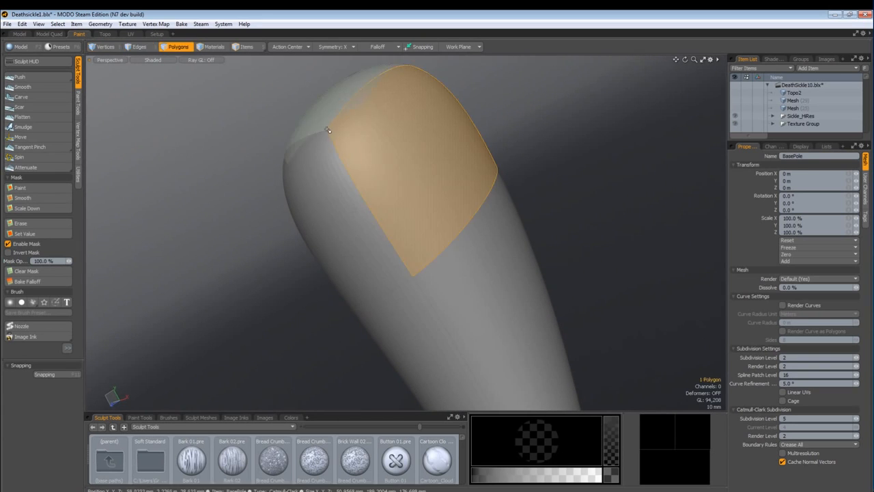
# Select cage vertices at the thick end, try to move them, undo the move, and clear the selection.
pyautogui.press('1')
pyautogui.click(327, 131)
pyautogui.press('w')
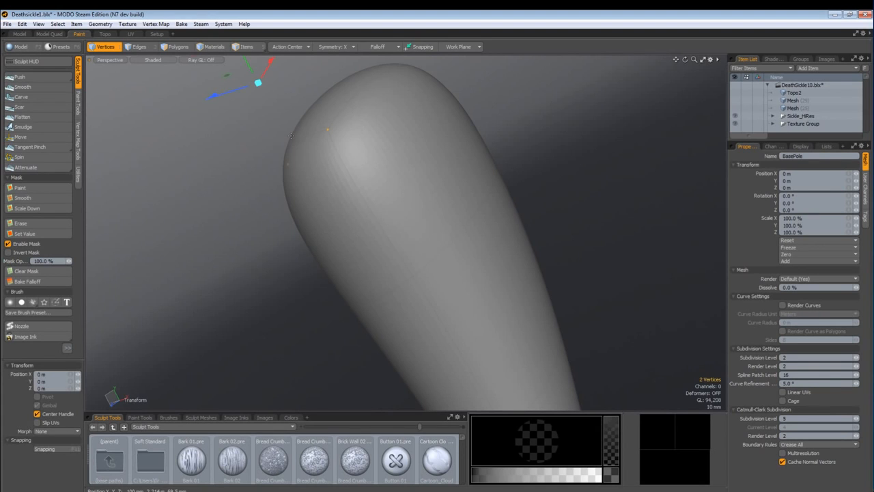
pyautogui.moveTo(264, 81); pyautogui.dragTo(218, 137)
pyautogui.moveTo(280, 47); pyautogui.dragTo(267, 59)
pyautogui.hotkey('ctrl', 'z')
pyautogui.press('q')
pyautogui.click(249, 209)
pyautogui.keyDown('alt'); pyautogui.moveTo(250, 209); pyautogui.dragTo(337, 224); pyautogui.keyUp('alt')
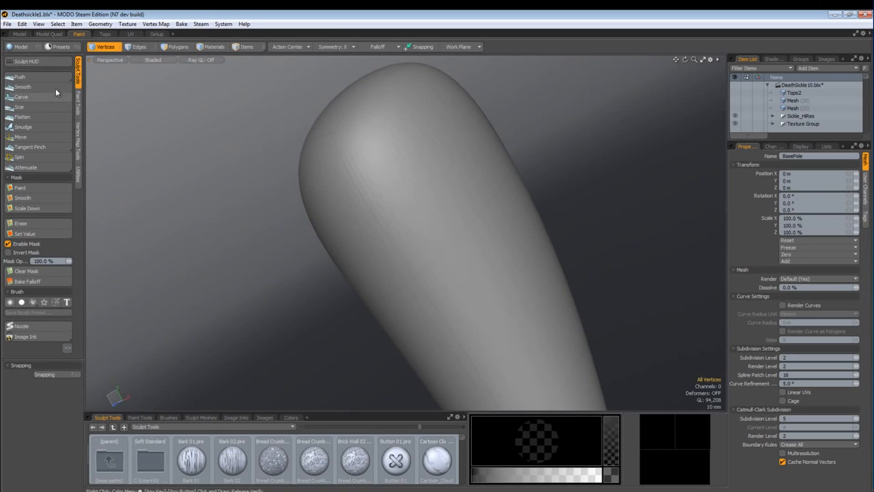
# Reactivate the Push tool, enable multiresolution at level 5, and sculpt a raised stroke on the thick end.
pyautogui.click(32, 78)
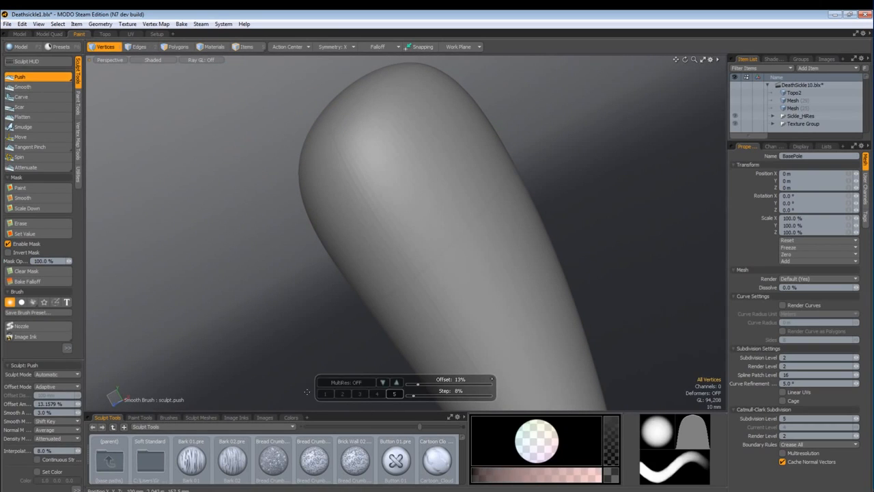
pyautogui.click(340, 384)
pyautogui.moveTo(321, 355)
pyautogui.keyDown('alt'); pyautogui.mouseDown()
pyautogui.moveTo(277, 307)
pyautogui.moveTo(331, 171)
pyautogui.moveTo(395, 176)
pyautogui.mouseUp(); pyautogui.keyUp('alt')
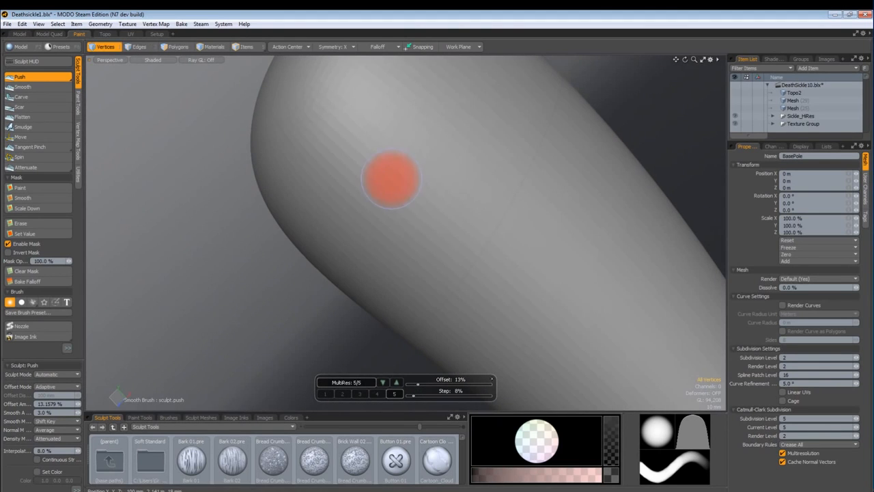
pyautogui.moveTo(345, 153)
pyautogui.mouseDown()
pyautogui.moveTo(403, 203)
pyautogui.moveTo(421, 207)
pyautogui.moveTo(387, 124)
pyautogui.moveTo(447, 153)
pyautogui.mouseUp()
pyautogui.moveTo(352, 188)
pyautogui.keyDown('alt'); pyautogui.mouseDown()
pyautogui.moveTo(365, 240)
pyautogui.moveTo(348, 229)
pyautogui.moveTo(396, 265)
pyautogui.mouseUp(); pyautogui.keyUp('alt')
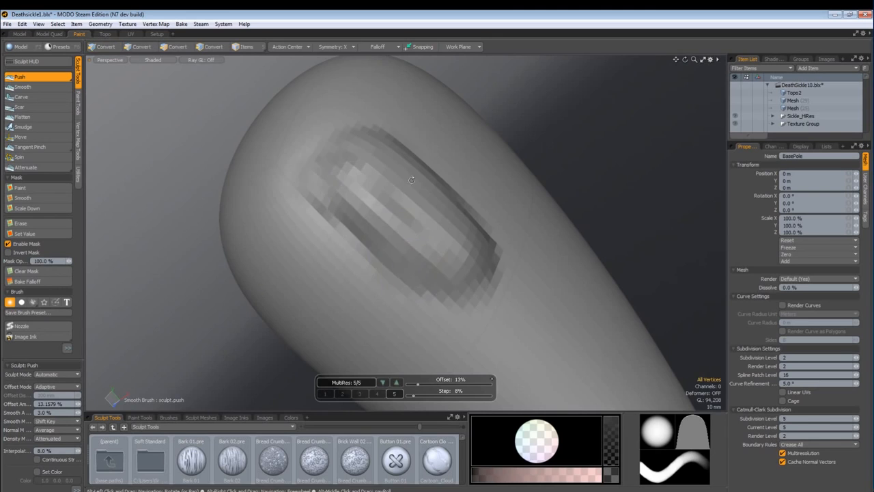
# Lower the multiresolution level to 3 and raise it back to 5 to compare the sculpted stroke at each level.
pyautogui.moveTo(381, 125)
pyautogui.keyDown('alt'); pyautogui.mouseDown()
pyautogui.moveTo(469, 153)
pyautogui.moveTo(396, 192)
pyautogui.mouseUp(); pyautogui.keyUp('alt')
pyautogui.click(384, 386)
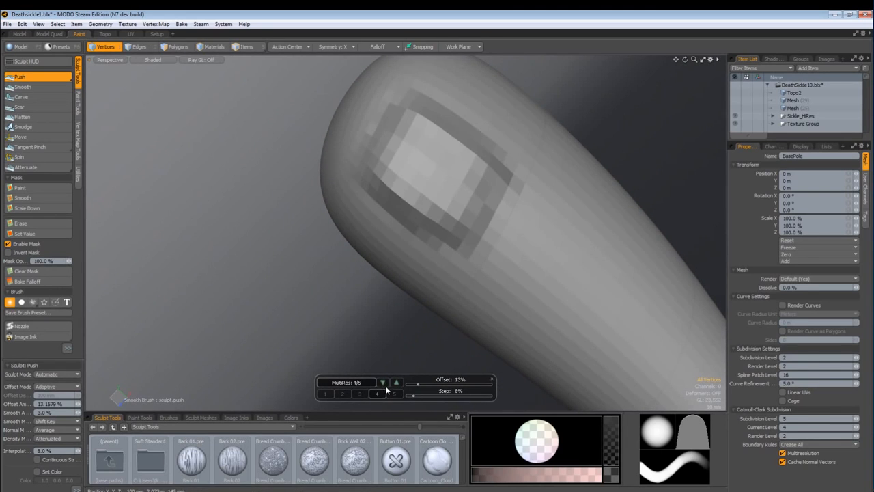
pyautogui.click(386, 387)
pyautogui.click(385, 387)
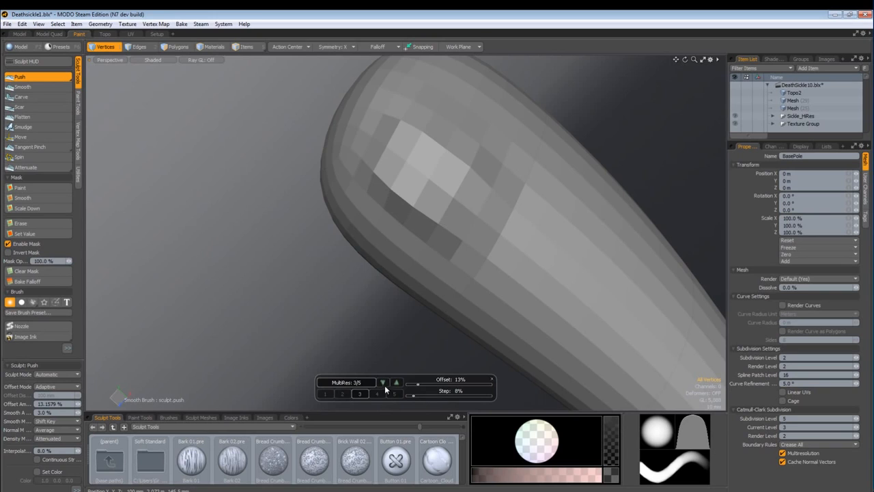
pyautogui.click(397, 383)
pyautogui.click(397, 382)
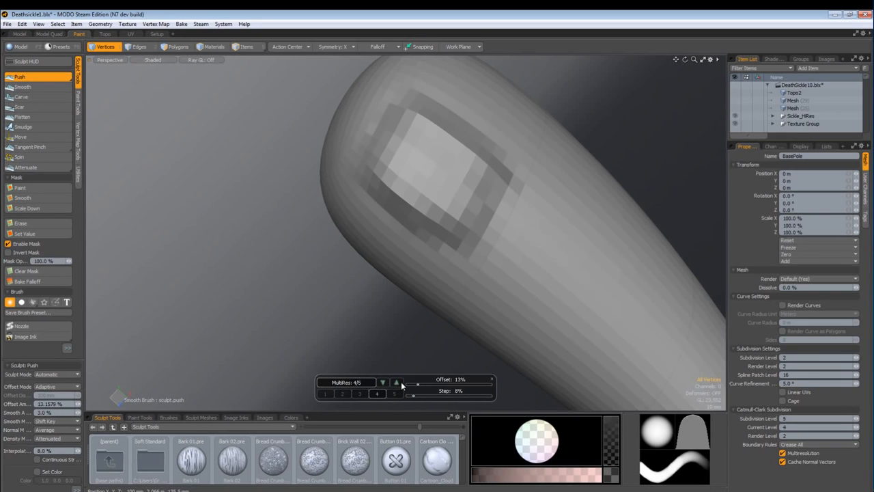
pyautogui.click(397, 383)
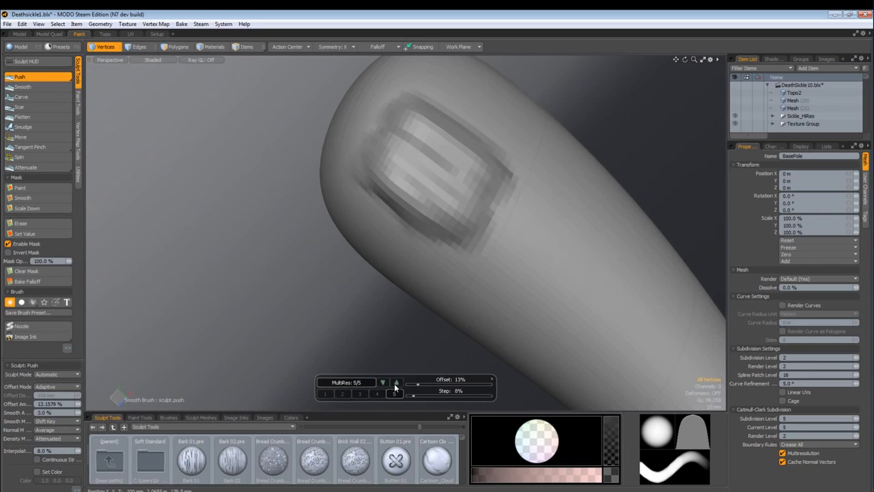
# Enable Smooth Shade for active meshes and switch the viewport shading style to Advanced OpenGL.
pyautogui.click(150, 60)
pyautogui.click(184, 77)
pyautogui.click(711, 63)
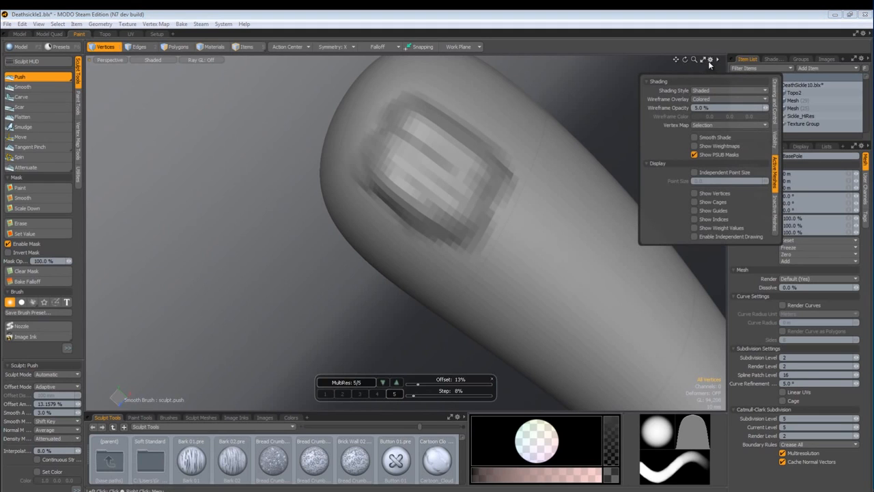
pyautogui.click(695, 138)
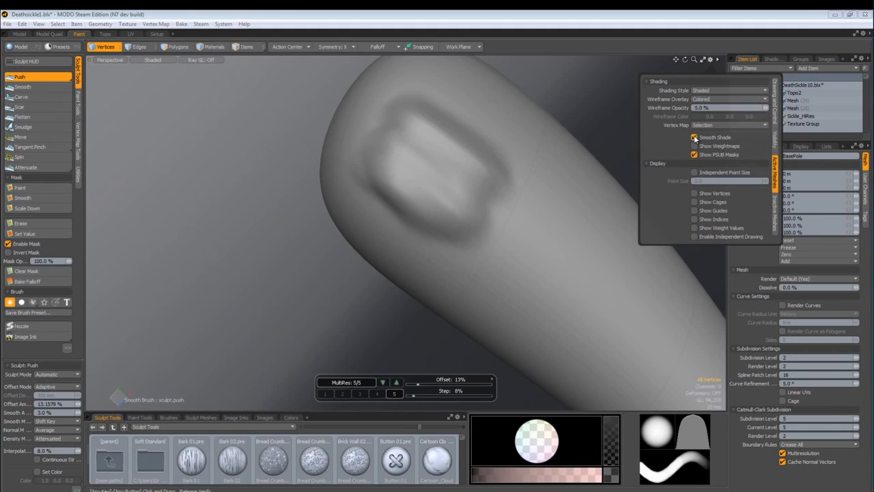
pyautogui.click(694, 137)
pyautogui.click(692, 139)
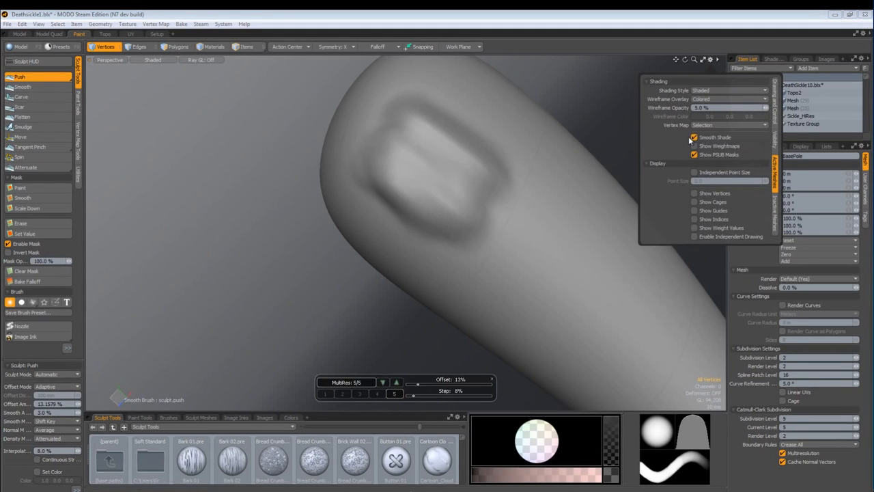
pyautogui.click(155, 60)
pyautogui.click(140, 102)
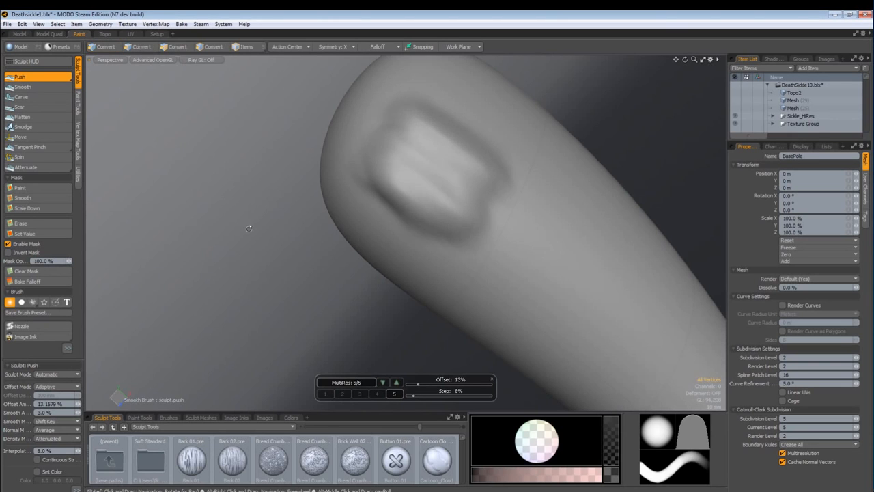
# Try smoothing the raised stroke on the thick end with a larger brush and undo it.
pyautogui.moveTo(250, 225)
pyautogui.keyDown('alt'); pyautogui.mouseDown()
pyautogui.moveTo(353, 197)
pyautogui.moveTo(334, 212)
pyautogui.moveTo(362, 198)
pyautogui.moveTo(262, 226)
pyautogui.mouseUp(); pyautogui.keyUp('alt')
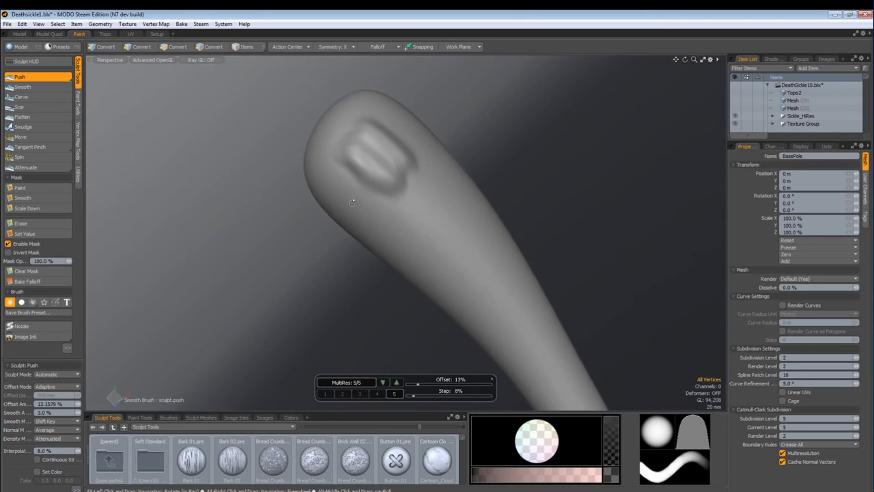
pyautogui.keyDown('alt'); pyautogui.moveTo(353, 200); pyautogui.dragTo(321, 204); pyautogui.keyUp('alt')
pyautogui.moveTo(387, 158); pyautogui.dragTo(396, 157, button='right')
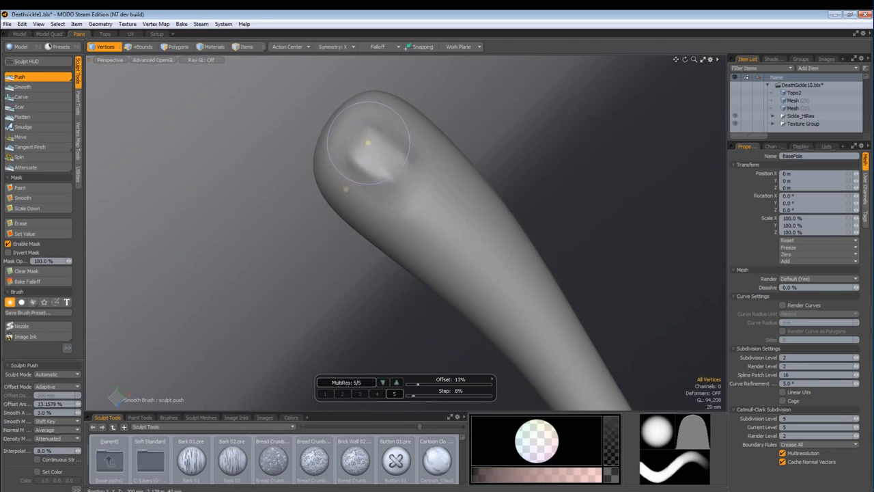
pyautogui.moveTo(305, 236)
pyautogui.keyDown('alt'); pyautogui.mouseDown()
pyautogui.moveTo(519, 217)
pyautogui.moveTo(355, 172)
pyautogui.mouseUp(); pyautogui.keyUp('alt')
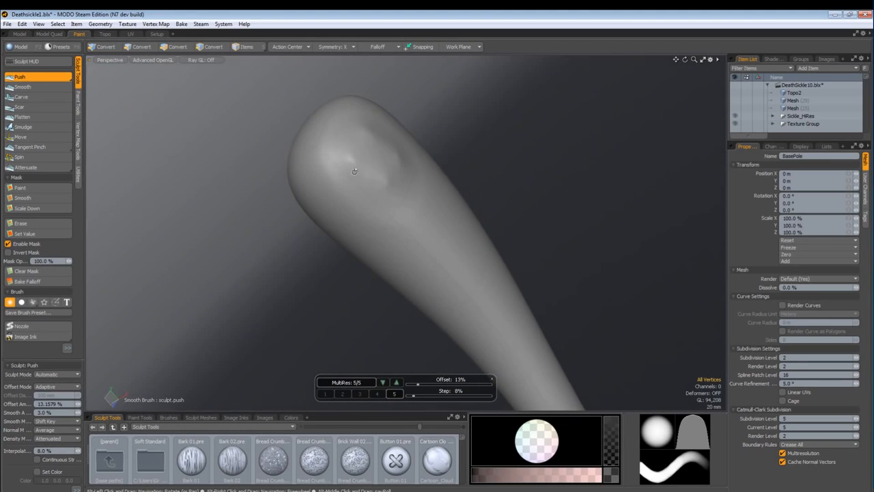
pyautogui.keyDown('alt'); pyautogui.moveTo(417, 229); pyautogui.dragTo(371, 263); pyautogui.keyUp('alt')
pyautogui.hotkey('ctrl', 'z')
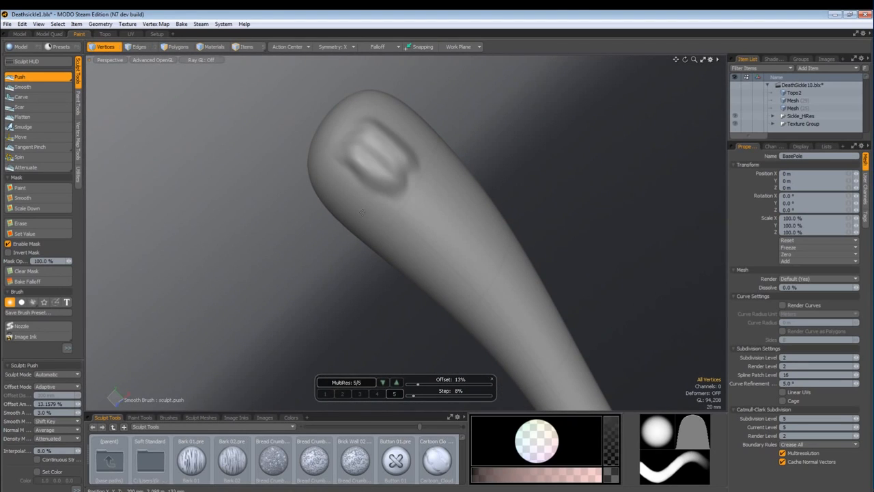
# Set the Base Material's diffuse amount to 48.5%, specular amount to 45.5% and roughness to about 97.5%.
pyautogui.click(768, 60)
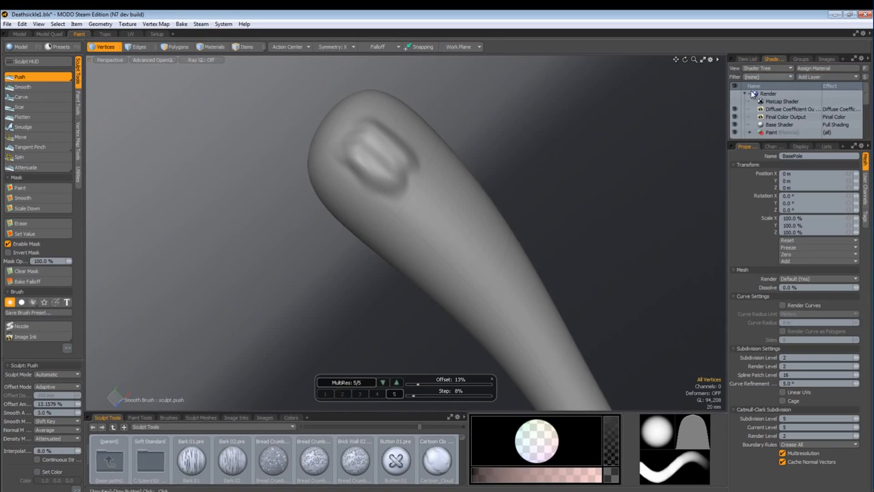
pyautogui.click(213, 47)
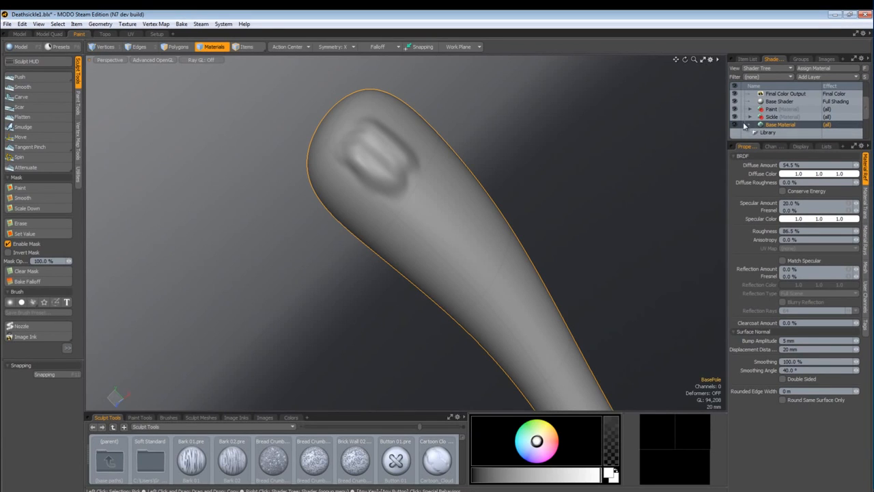
pyautogui.moveTo(858, 168)
pyautogui.mouseDown()
pyautogui.moveTo(823, 168)
pyautogui.moveTo(854, 167)
pyautogui.mouseUp()
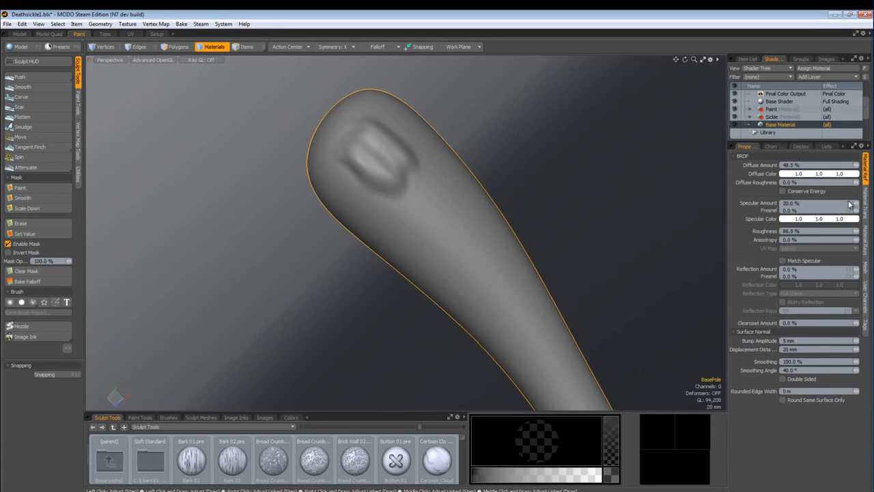
pyautogui.moveTo(858, 203); pyautogui.dragTo(857, 233)
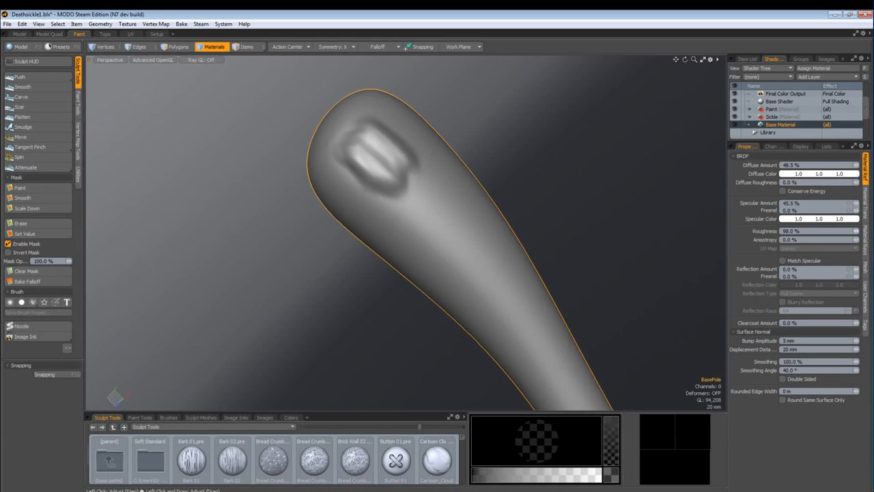
# Add a second Matcap Shader layer above the existing one in the shader tree.
pyautogui.scroll(3, 769, 130)
pyautogui.click(765, 117)
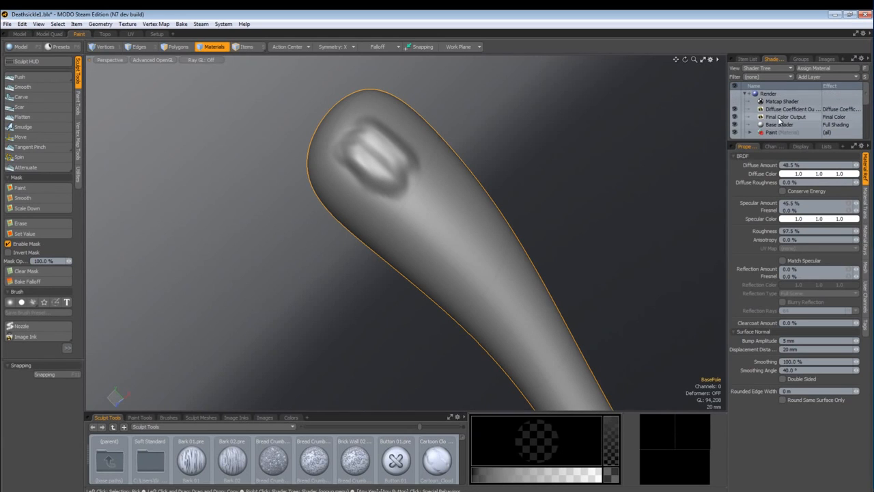
pyautogui.click(772, 102)
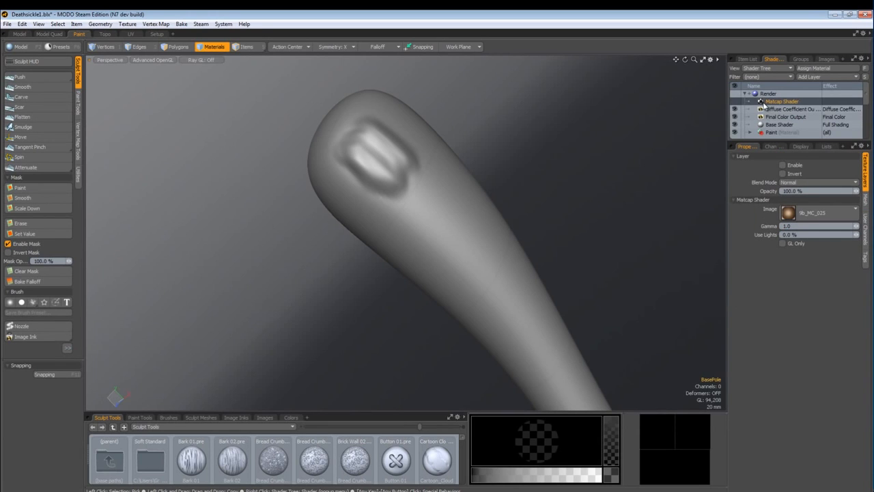
pyautogui.click(810, 77)
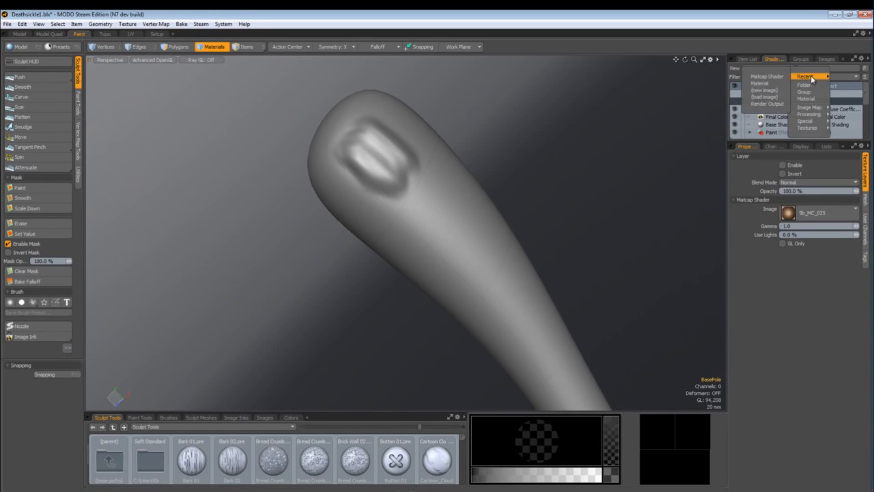
pyautogui.moveTo(809, 108)
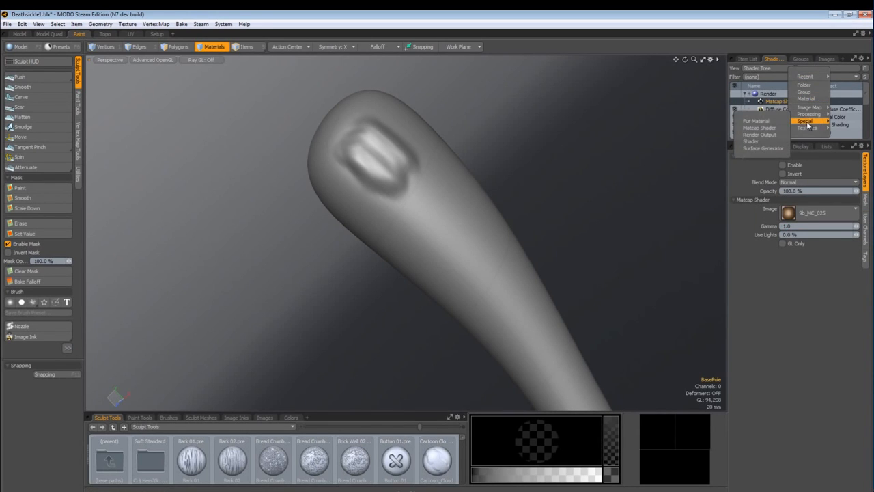
pyautogui.click(756, 130)
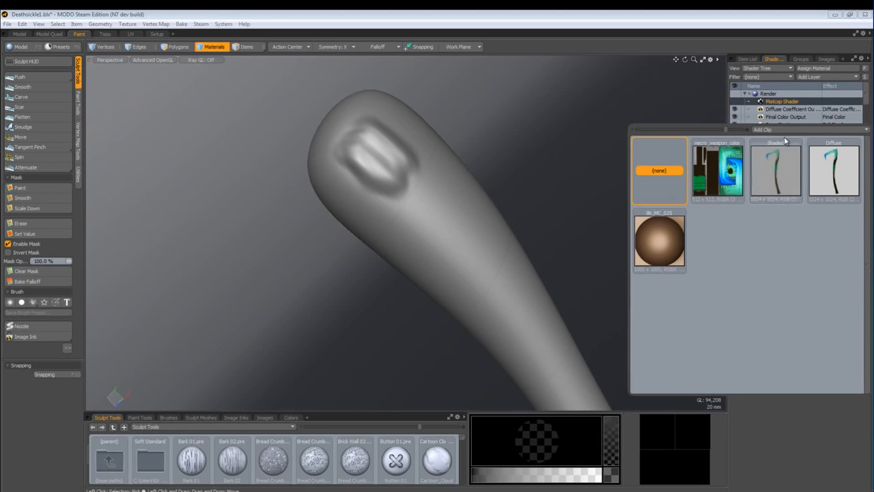
# Load 9b_MC_025.png from the 9b Matcap Library and assign it as the new matcap's image.
pyautogui.click(774, 130)
pyautogui.click(772, 129)
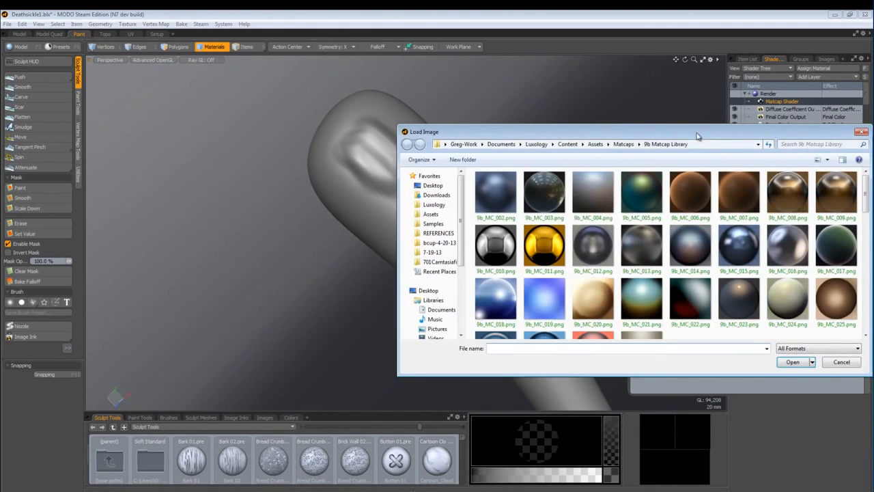
pyautogui.moveTo(697, 136); pyautogui.dragTo(643, 97)
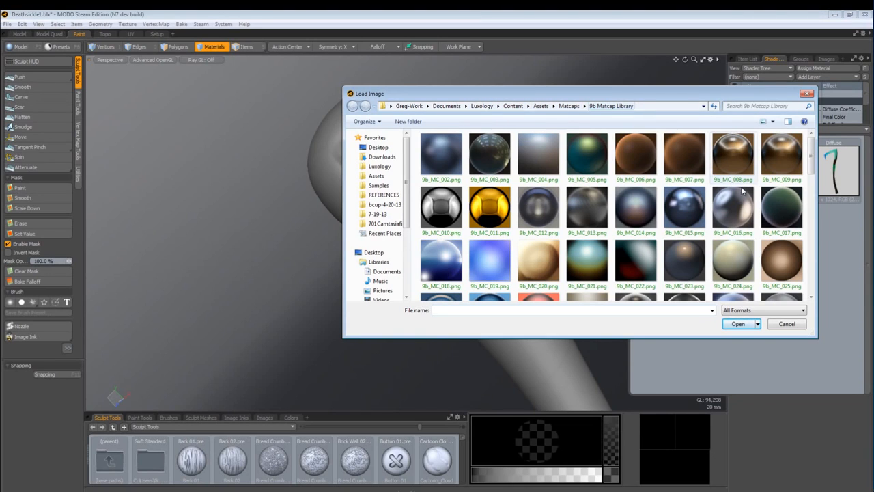
pyautogui.moveTo(814, 171)
pyautogui.mouseDown()
pyautogui.moveTo(806, 214)
pyautogui.moveTo(765, 294)
pyautogui.moveTo(809, 175)
pyautogui.mouseUp()
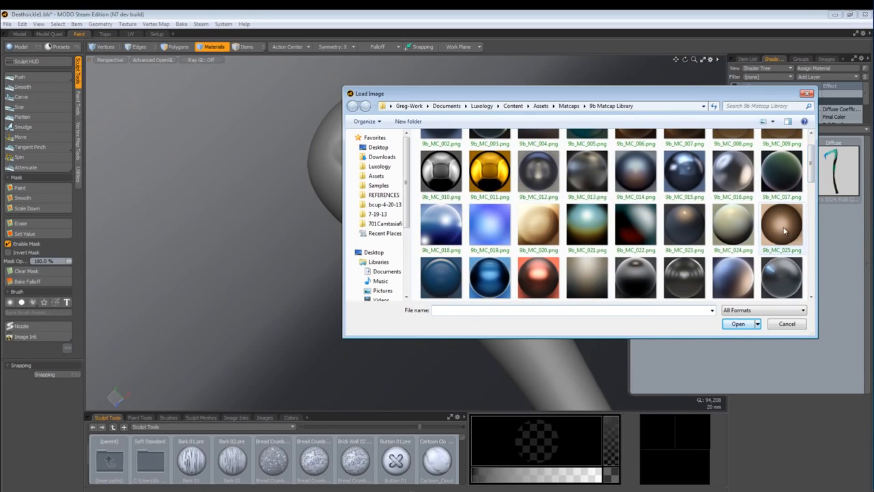
pyautogui.doubleClick(784, 231)
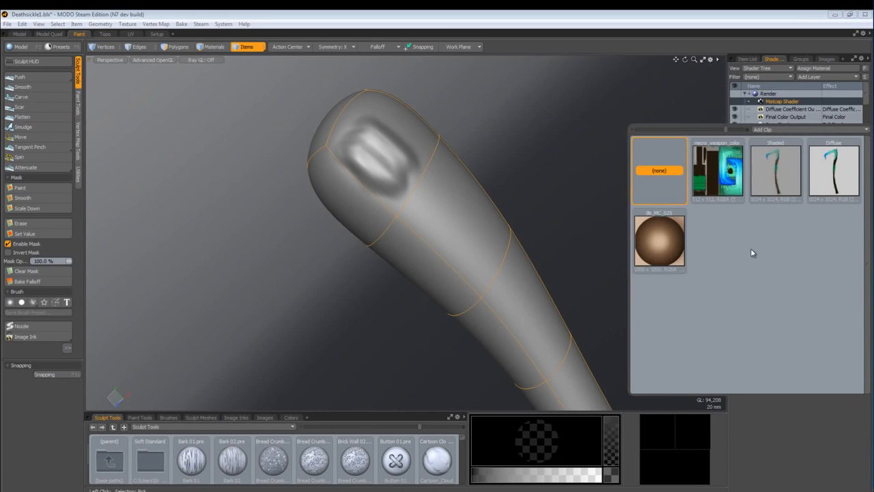
pyautogui.click(659, 242)
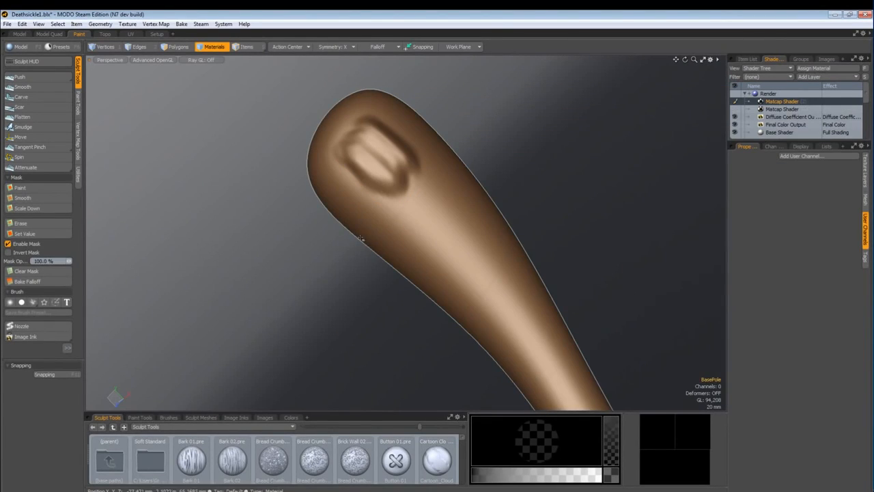
# Open the new Matcap Shader's texture layer properties and turn on GL Only.
pyautogui.moveTo(285, 241)
pyautogui.keyDown('alt'); pyautogui.mouseDown()
pyautogui.moveTo(430, 181)
pyautogui.moveTo(250, 197)
pyautogui.moveTo(324, 203)
pyautogui.mouseUp(); pyautogui.keyUp('alt')
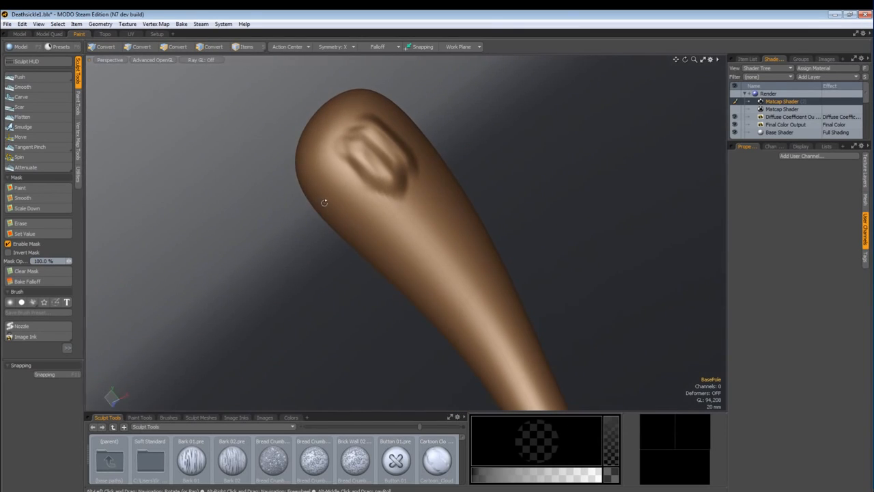
pyautogui.click(865, 201)
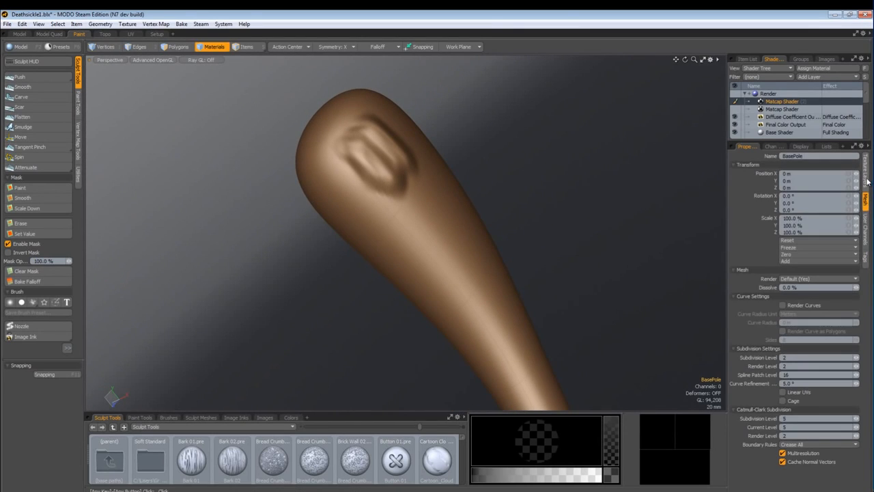
pyautogui.click(780, 110)
pyautogui.click(777, 101)
pyautogui.click(865, 172)
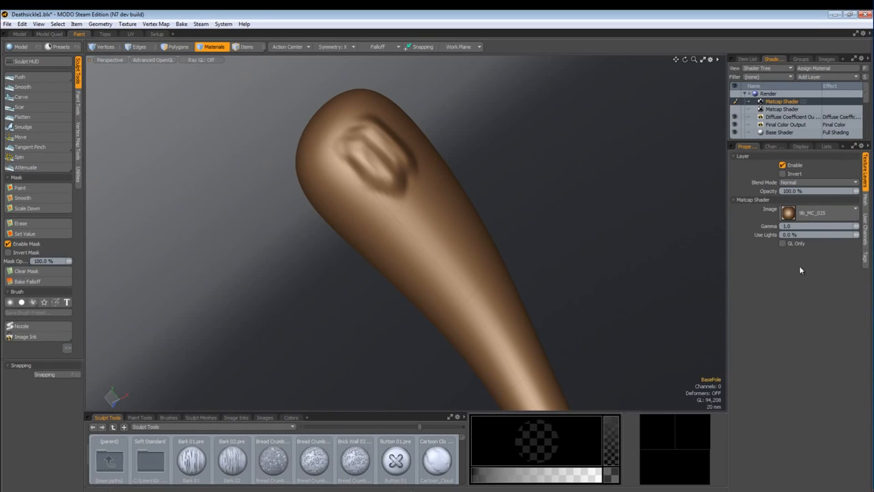
pyautogui.click(782, 244)
# Reactivate the Push tool, resize the brush, and smooth down the raised stroke on the thick end.
pyautogui.press('alt')
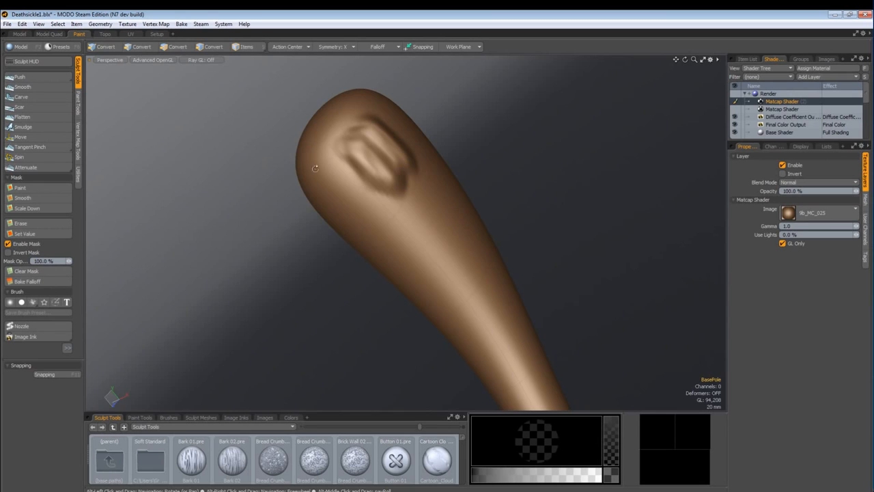
pyautogui.keyDown('alt'); pyautogui.moveTo(314, 168); pyautogui.dragTo(259, 150); pyautogui.keyUp('alt')
pyautogui.click(30, 77)
pyautogui.moveTo(293, 242)
pyautogui.keyDown('alt'); pyautogui.mouseDown()
pyautogui.moveTo(535, 161)
pyautogui.moveTo(328, 170)
pyautogui.mouseUp(); pyautogui.keyUp('alt')
pyautogui.moveTo(359, 164); pyautogui.dragTo(402, 164, button='right')
pyautogui.keyDown('alt'); pyautogui.moveTo(298, 176); pyautogui.dragTo(312, 182); pyautogui.keyUp('alt')
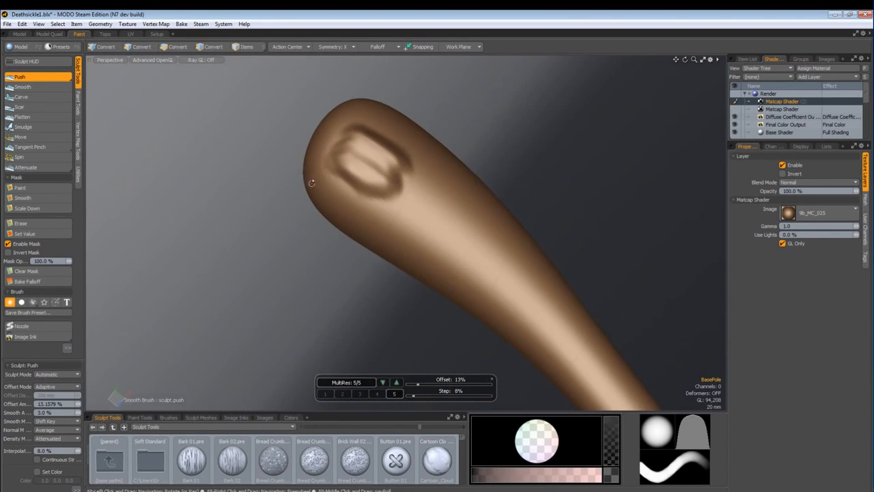
pyautogui.moveTo(372, 164)
pyautogui.keyDown('shift'); pyautogui.mouseDown()
pyautogui.moveTo(423, 191)
pyautogui.moveTo(372, 149)
pyautogui.moveTo(386, 191)
pyautogui.moveTo(373, 187)
pyautogui.mouseUp(); pyautogui.keyUp('shift')
pyautogui.moveTo(399, 179); pyautogui.dragTo(371, 179, button='right')
pyautogui.moveTo(368, 181)
pyautogui.keyDown('alt'); pyautogui.mouseDown()
pyautogui.moveTo(377, 194)
pyautogui.moveTo(333, 217)
pyautogui.moveTo(381, 242)
pyautogui.mouseUp(); pyautogui.keyUp('alt')
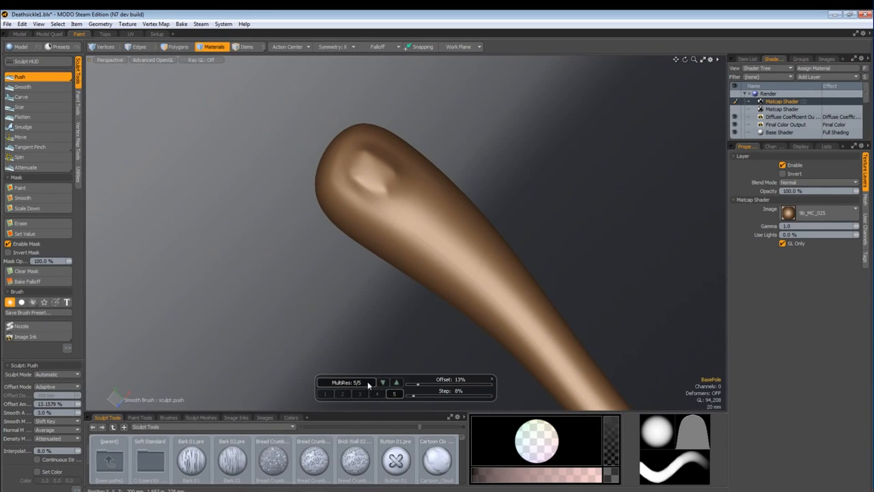
# Turn off multiresolution, discarding the sculpted displacements, and inspect the thick end.
pyautogui.click(332, 383)
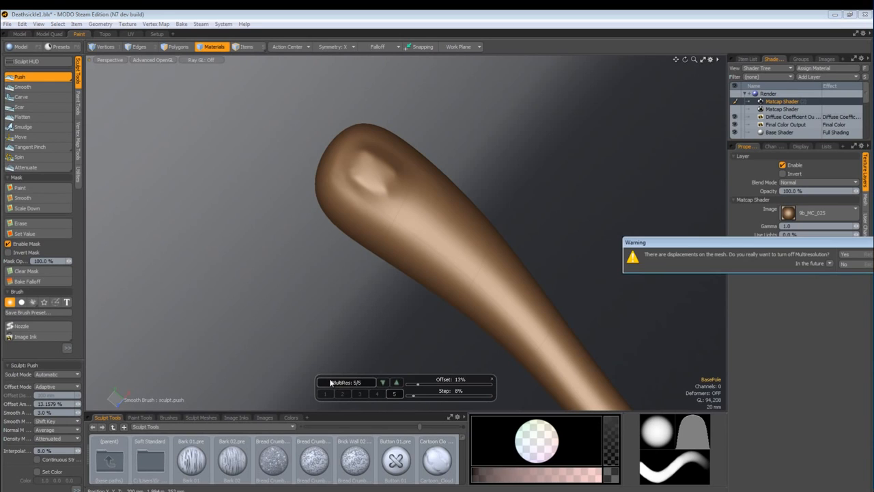
pyautogui.click(845, 255)
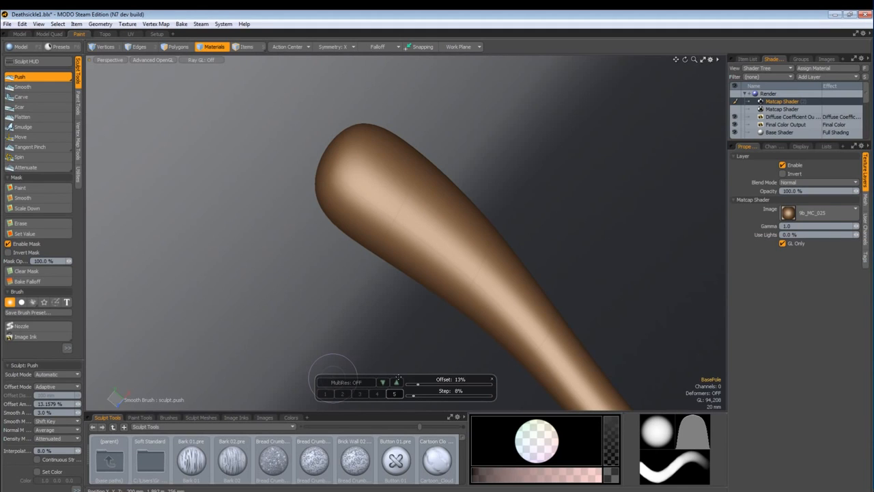
pyautogui.moveTo(324, 225)
pyautogui.keyDown('alt'); pyautogui.mouseDown()
pyautogui.moveTo(528, 185)
pyautogui.moveTo(605, 178)
pyautogui.moveTo(640, 189)
pyautogui.moveTo(357, 253)
pyautogui.moveTo(362, 261)
pyautogui.moveTo(345, 194)
pyautogui.moveTo(370, 196)
pyautogui.mouseUp(); pyautogui.keyUp('alt')
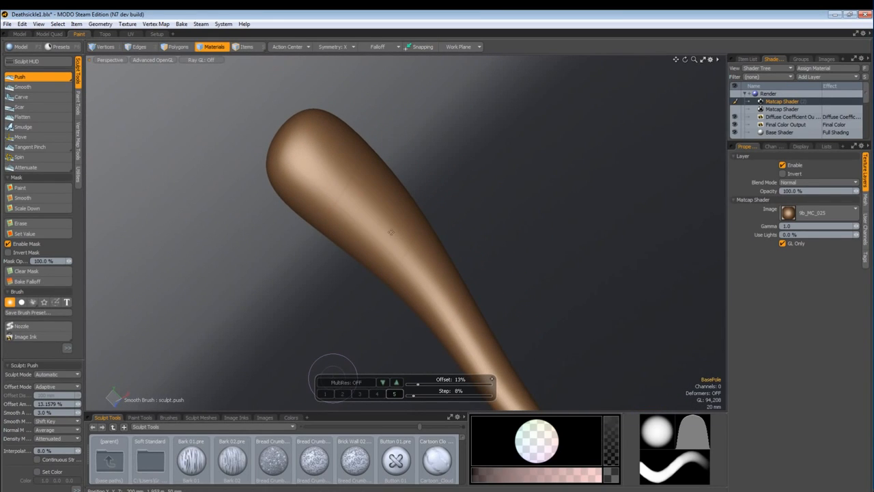
# Drop the Push tool, select in item mode, and set the Catmull-Clark subdivision level to 1 in BasePole's mesh properties.
pyautogui.press('q')
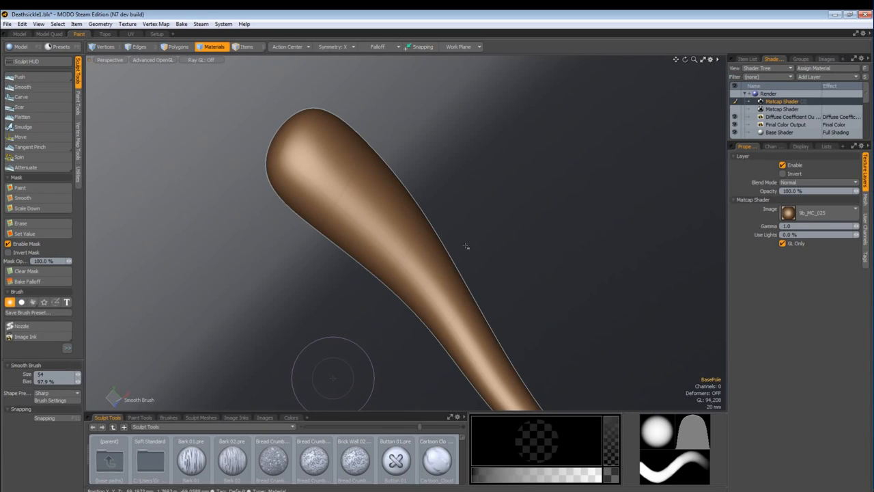
pyautogui.click(245, 46)
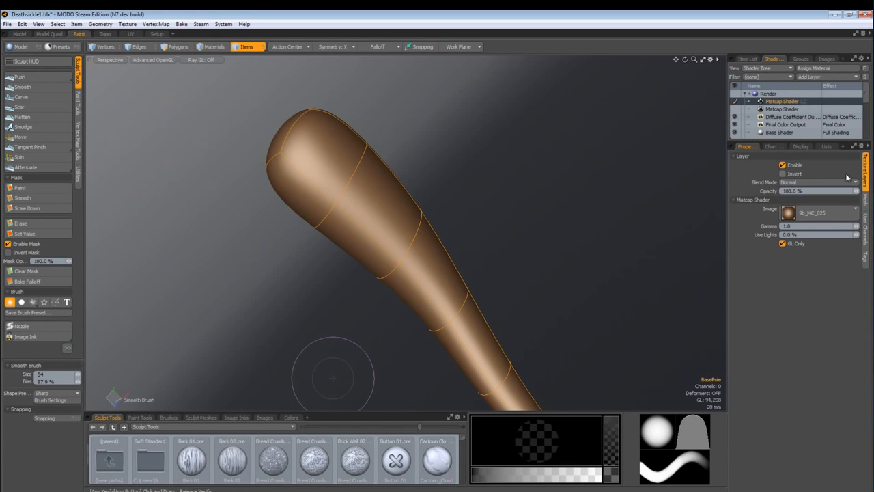
pyautogui.click(866, 202)
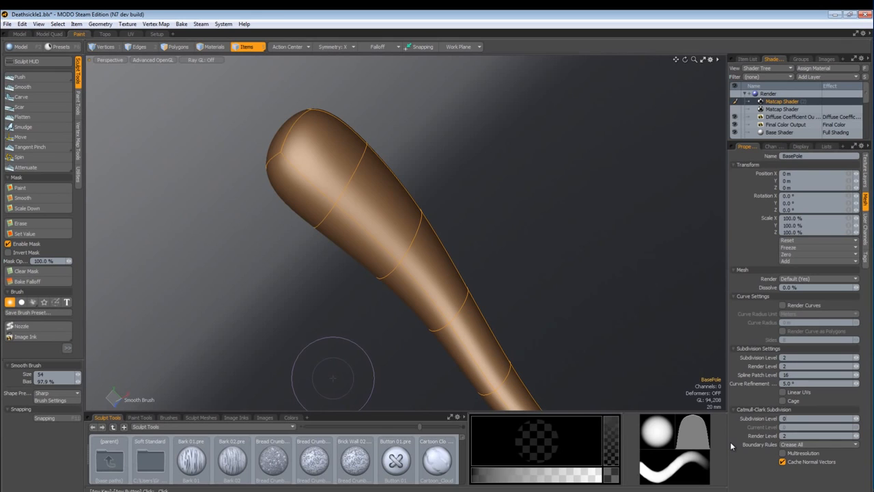
pyautogui.press('d')
pyautogui.keyDown('alt'); pyautogui.moveTo(162, 95); pyautogui.dragTo(277, 170); pyautogui.keyUp('alt')
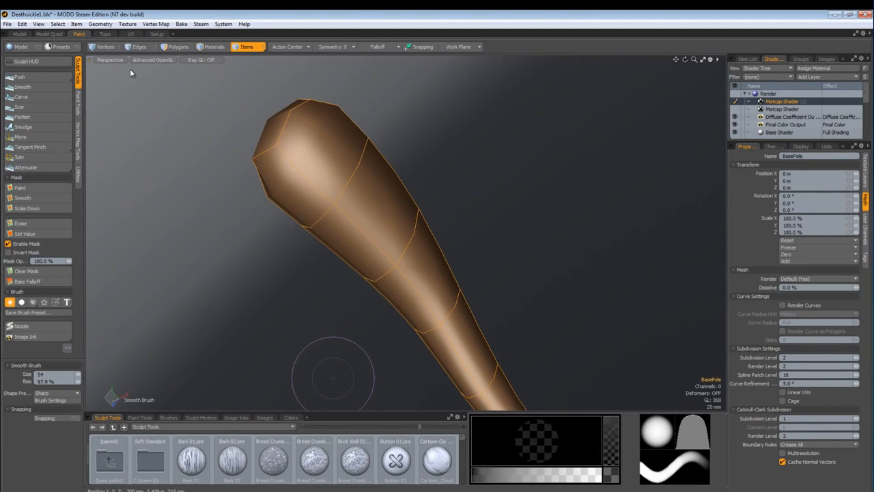
# Freeze BasePole's subdivided surface into polygons with Freeze Displacement, Freeze Deformation and Tessellation enabled, and inspect the resulting mesh.
pyautogui.click(99, 24)
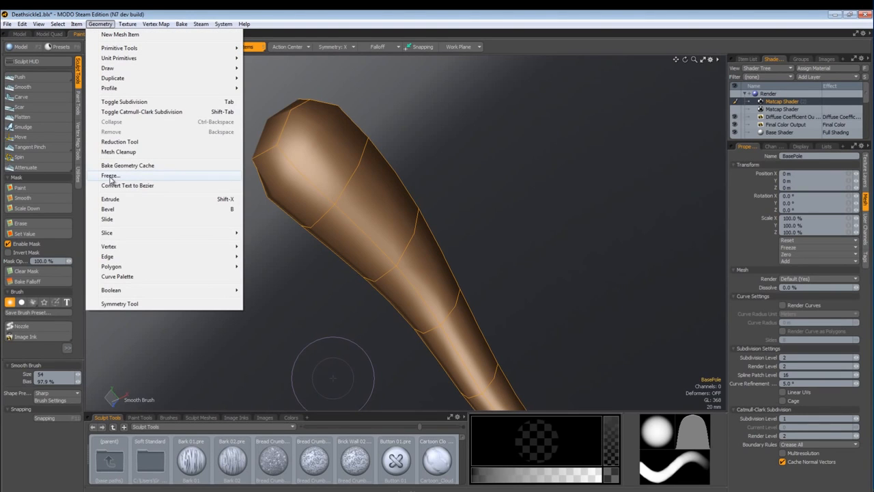
pyautogui.click(392, 215)
pyautogui.scroll(-5, 383, 221)
pyautogui.keyDown('alt'); pyautogui.keyDown('shift'); pyautogui.moveTo(585, 351); pyautogui.dragTo(490, 331); pyautogui.keyUp('shift'); pyautogui.keyUp('alt')
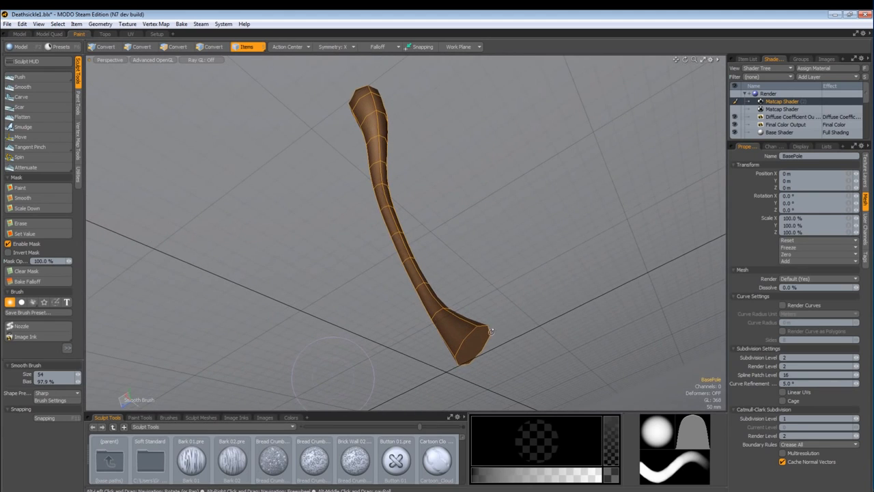
pyautogui.keyDown('alt'); pyautogui.moveTo(395, 300); pyautogui.dragTo(105, 9); pyautogui.keyUp('alt')
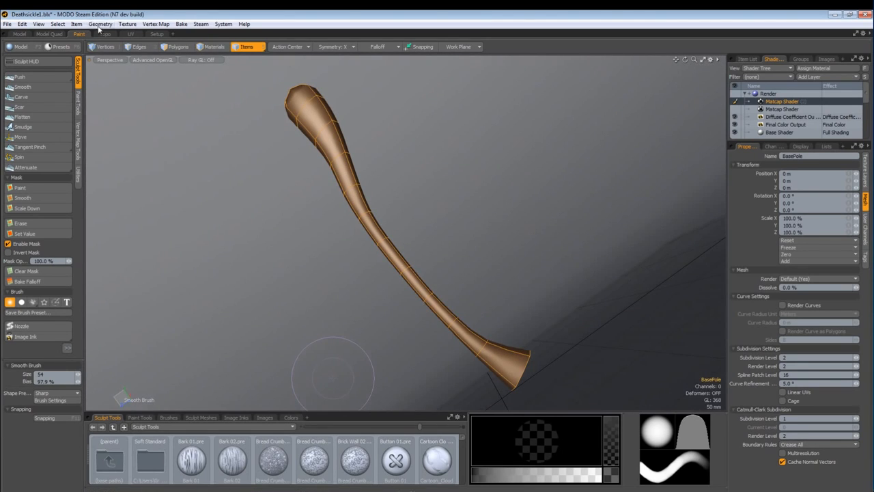
pyautogui.click(99, 25)
pyautogui.click(109, 175)
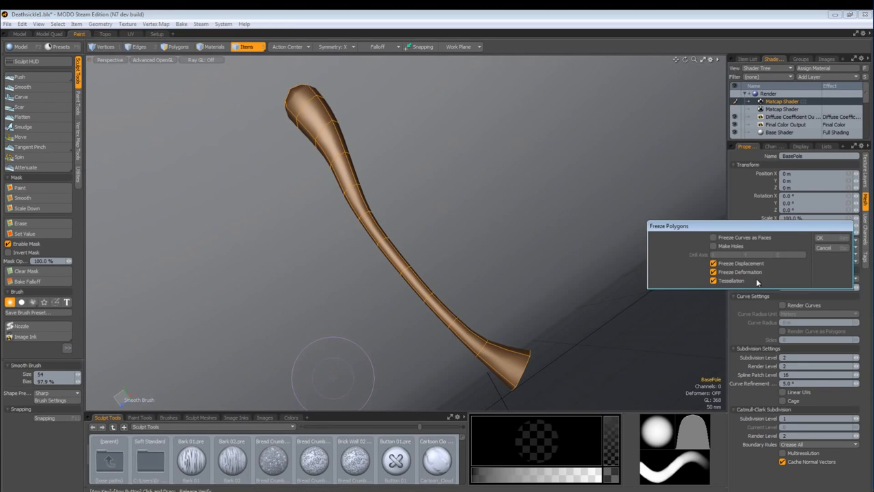
pyautogui.click(820, 238)
pyautogui.keyDown('alt'); pyautogui.moveTo(500, 273); pyautogui.dragTo(368, 291); pyautogui.keyUp('alt')
pyautogui.keyDown('alt'); pyautogui.moveTo(505, 264); pyautogui.dragTo(516, 403); pyautogui.keyUp('alt')
pyautogui.keyDown('alt'); pyautogui.moveTo(383, 273); pyautogui.dragTo(421, 326); pyautogui.keyUp('alt')
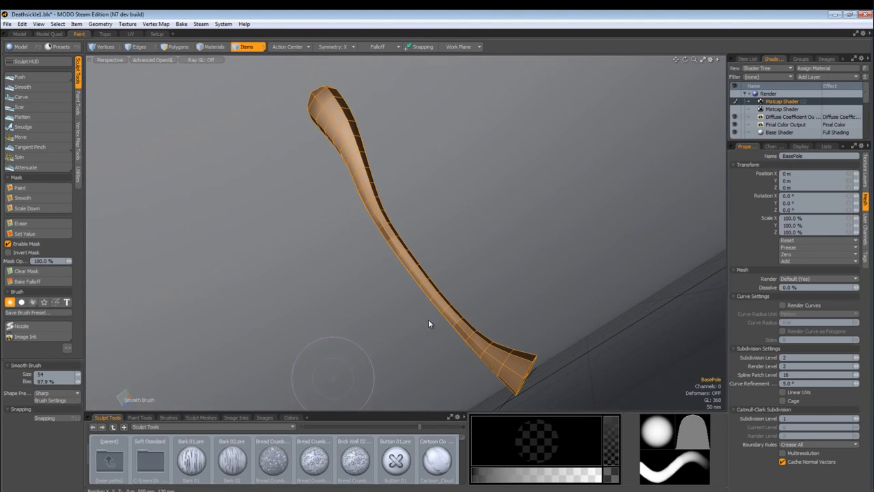
# In polygon mode, compare the frozen pole with standard subdivision, plain faces and Catmull-Clark subdivision, leaving Catmull-Clark active.
pyautogui.click(177, 47)
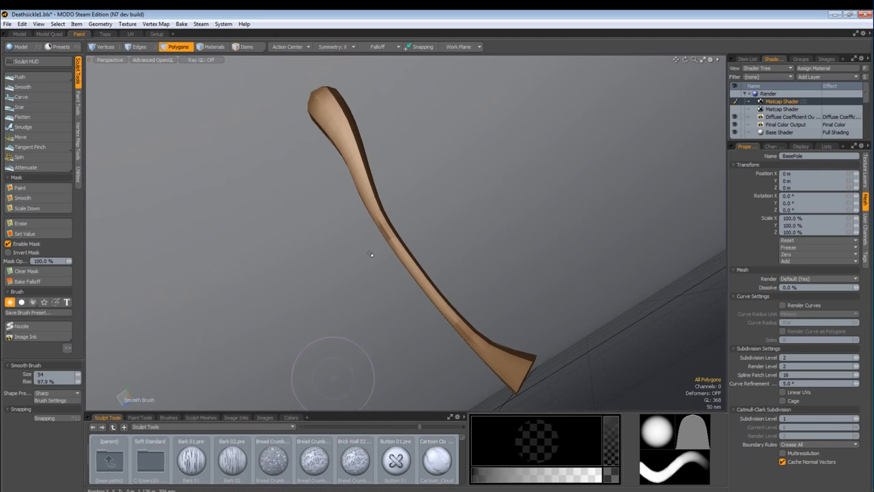
pyautogui.press('Tab')
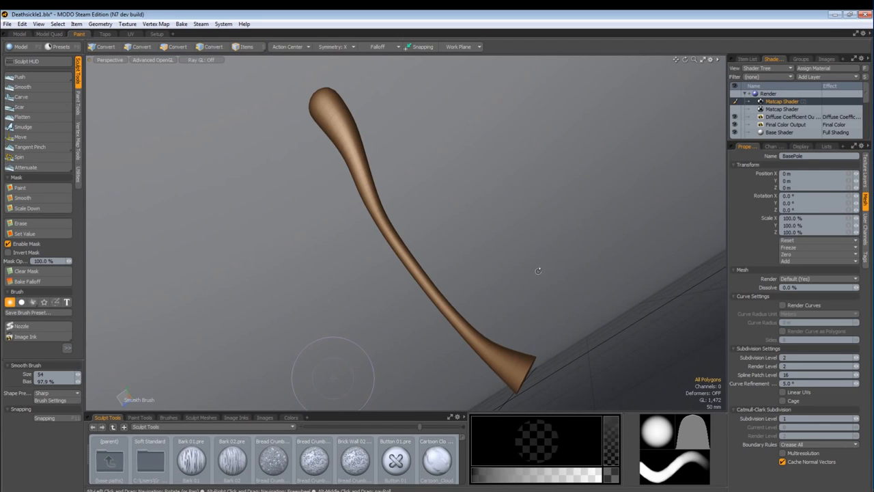
pyautogui.keyDown('alt'); pyautogui.moveTo(494, 271); pyautogui.dragTo(576, 287); pyautogui.keyUp('alt')
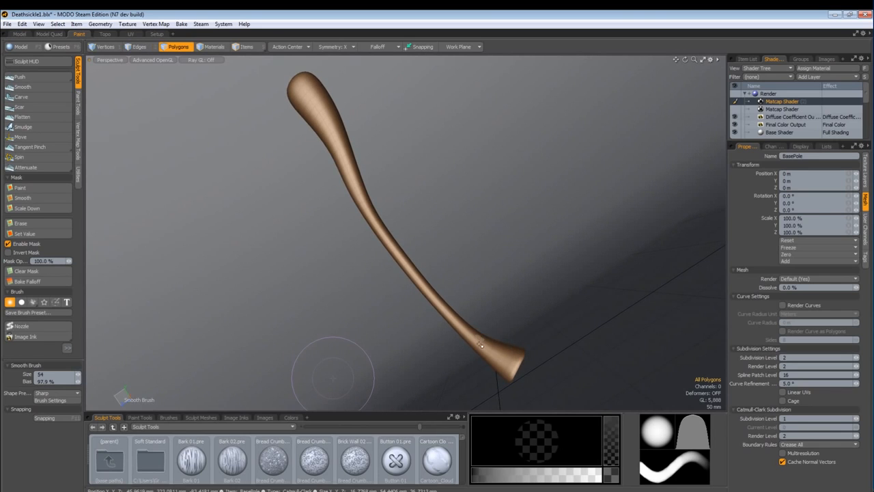
pyautogui.keyDown('alt'); pyautogui.moveTo(489, 378); pyautogui.dragTo(444, 312); pyautogui.keyUp('alt')
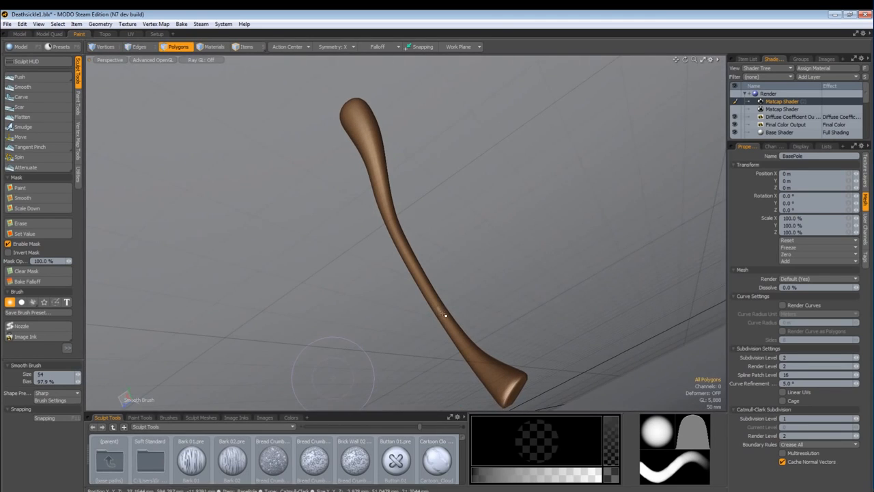
pyautogui.hotkey('shift', 'Tab')
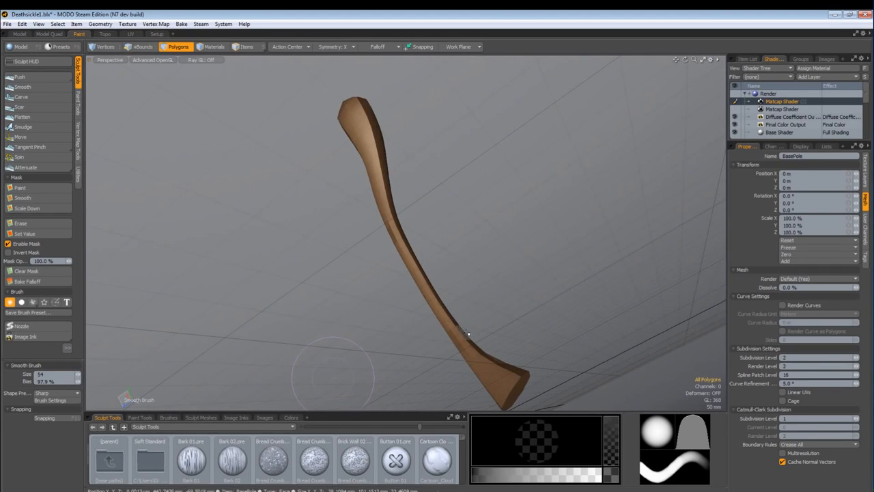
pyautogui.hotkey('shift', 'Tab')
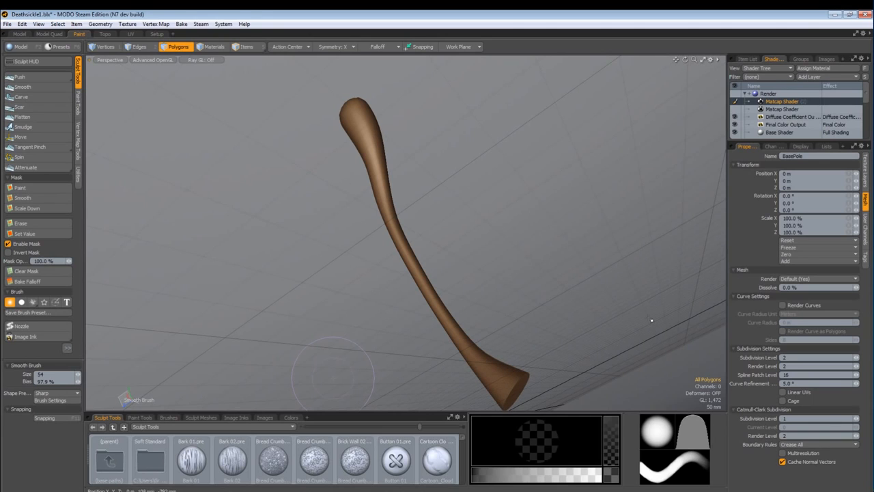
# Freeze the Catmull-Clark pole into real polygons again with the same options, reapply Catmull-Clark subdivision, and inspect the thick end.
pyautogui.click(96, 24)
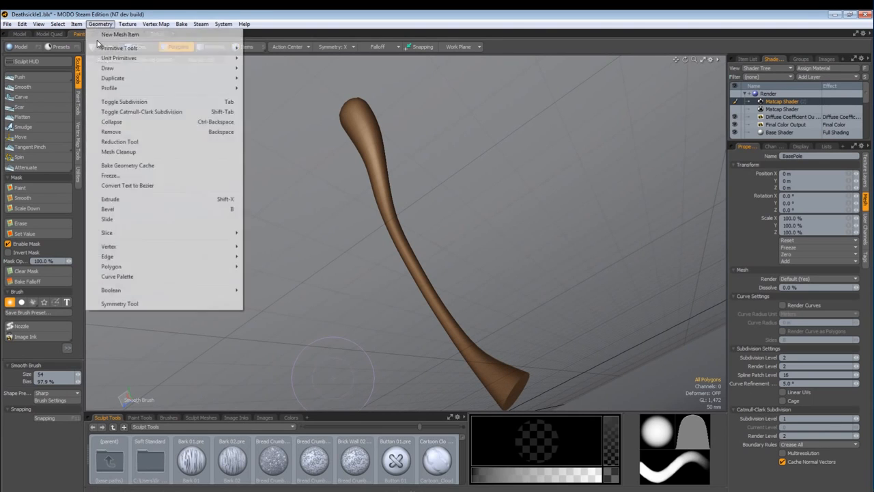
pyautogui.click(109, 176)
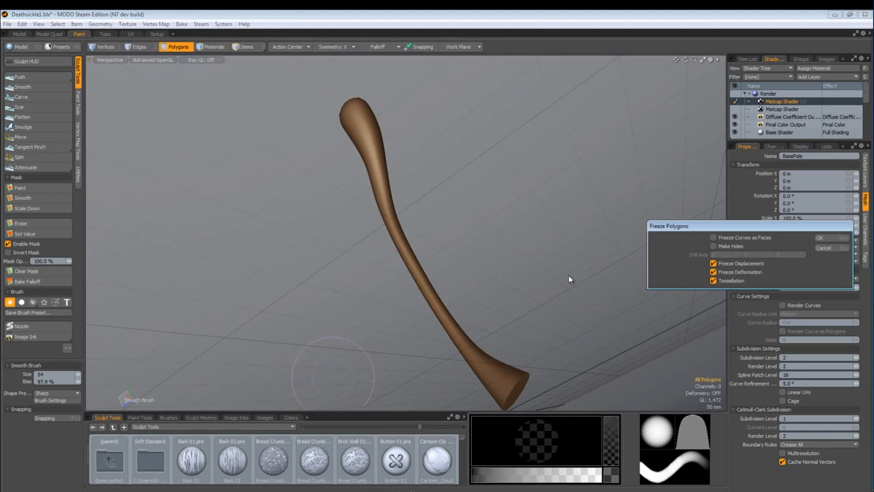
pyautogui.click(820, 236)
pyautogui.keyDown('alt'); pyautogui.moveTo(478, 286); pyautogui.dragTo(396, 198); pyautogui.keyUp('alt')
pyautogui.keyDown('alt'); pyautogui.moveTo(396, 198); pyautogui.dragTo(421, 292); pyautogui.keyUp('alt')
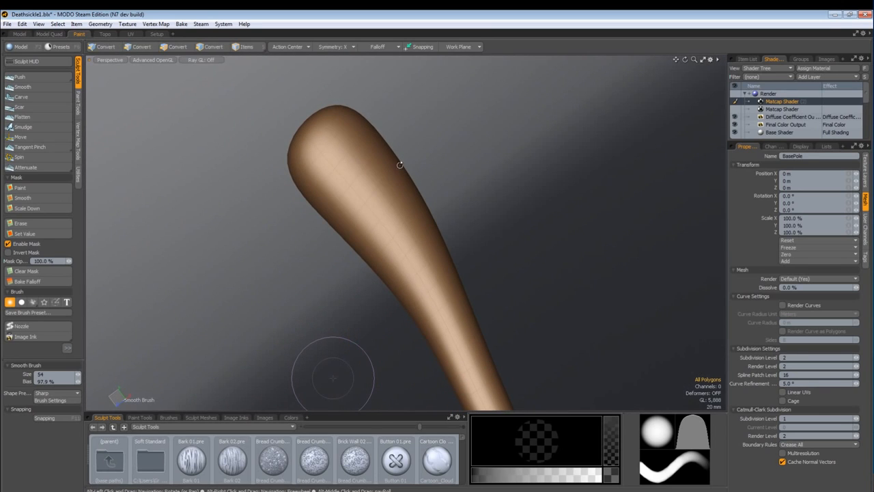
pyautogui.keyDown('alt'); pyautogui.moveTo(399, 165); pyautogui.dragTo(337, 190); pyautogui.keyUp('alt')
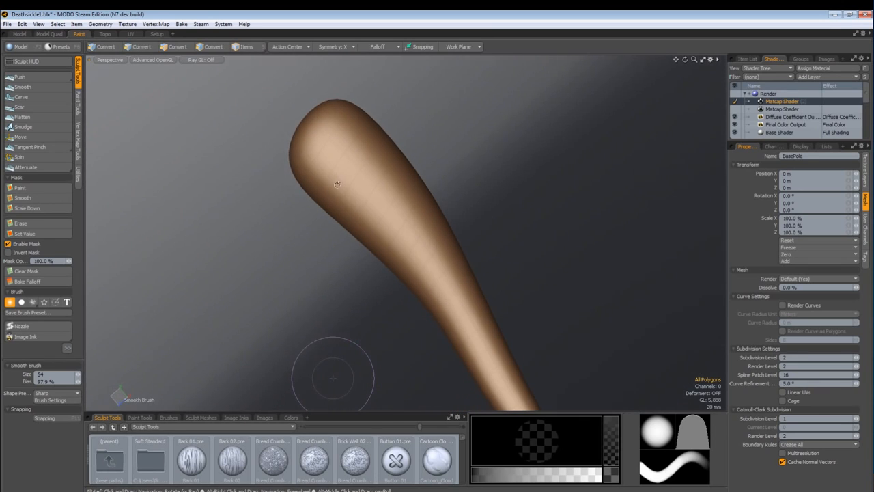
# Activate the Push tool, turn multiresolution on at level 4, and frame the thick end for sculpting.
pyautogui.click(27, 77)
pyautogui.click(353, 384)
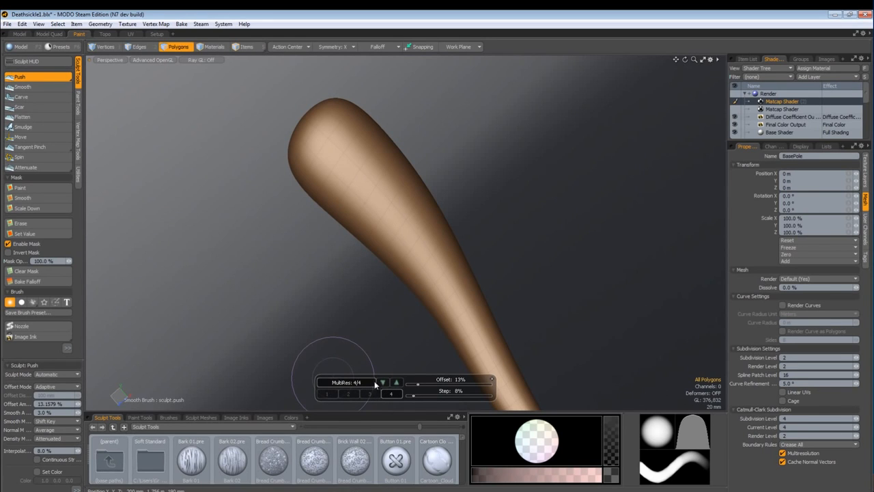
pyautogui.moveTo(394, 373)
pyautogui.keyDown('alt'); pyautogui.mouseDown()
pyautogui.moveTo(310, 314)
pyautogui.moveTo(343, 193)
pyautogui.moveTo(255, 170)
pyautogui.moveTo(254, 202)
pyautogui.moveTo(303, 211)
pyautogui.mouseUp(); pyautogui.keyUp('alt')
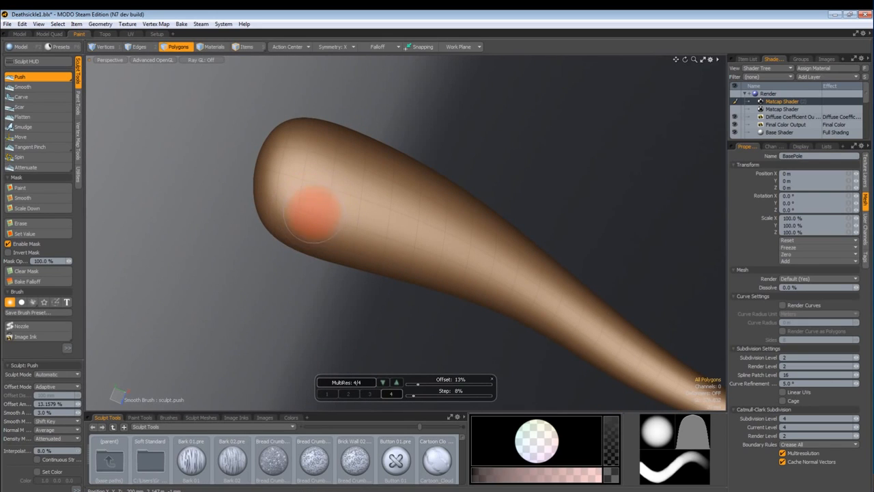
pyautogui.keyDown('alt'); pyautogui.moveTo(308, 205); pyautogui.dragTo(310, 204); pyautogui.keyUp('alt')
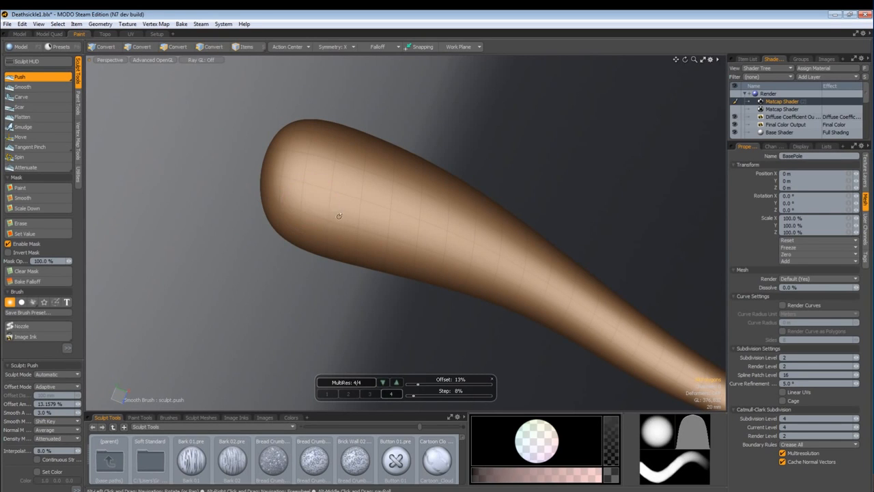
pyautogui.keyDown('alt'); pyautogui.moveTo(309, 204); pyautogui.dragTo(326, 218); pyautogui.keyUp('alt')
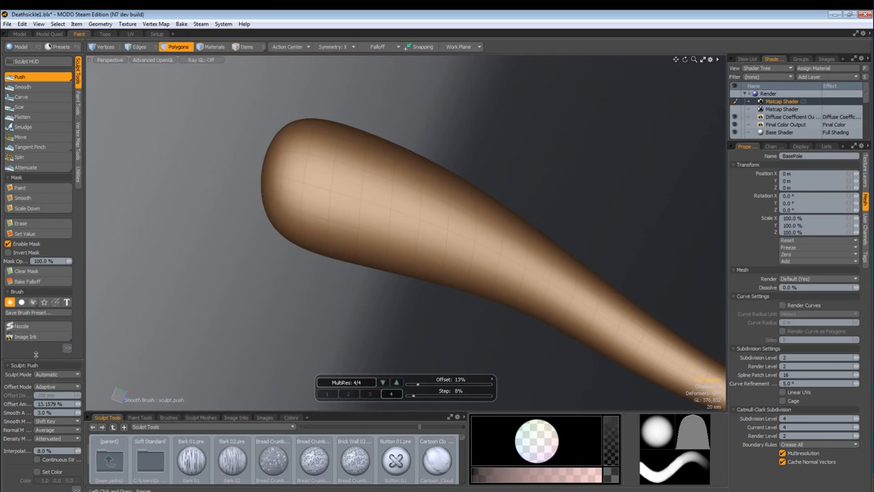
# Set the Push brush's shape preset to Fat and reduce the brush size to about 45.
pyautogui.moveTo(36, 355); pyautogui.dragTo(39, 294)
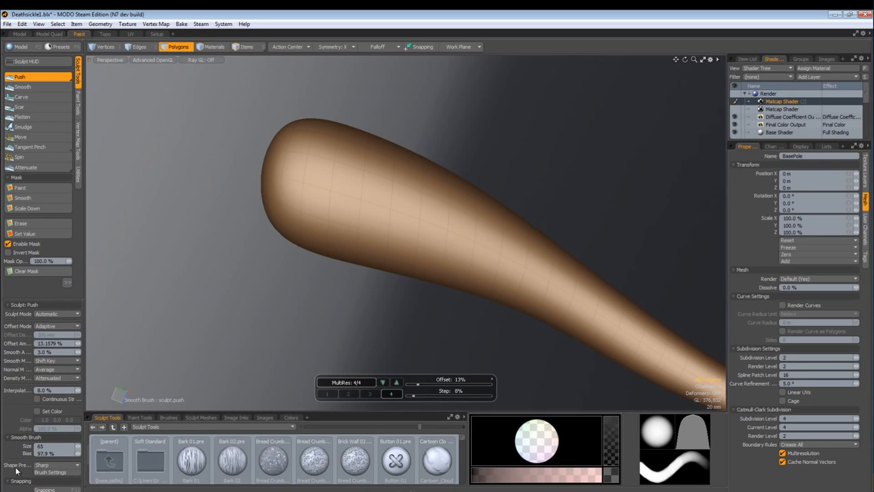
pyautogui.click(51, 466)
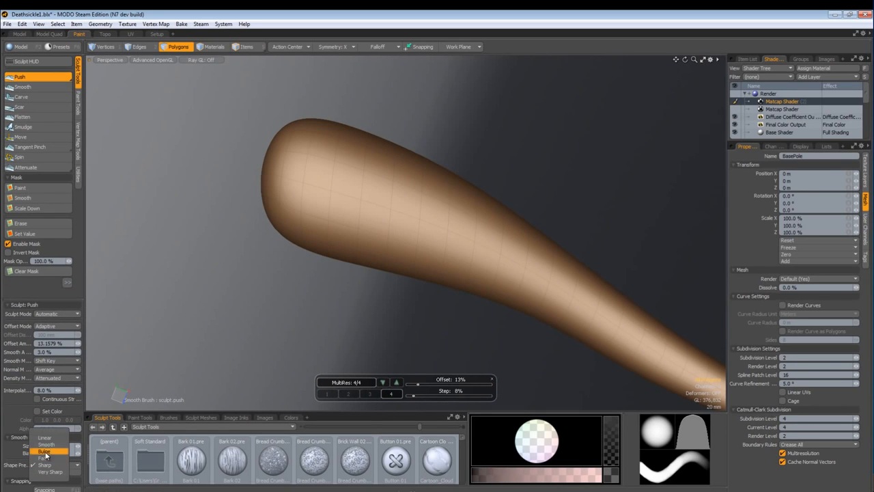
pyautogui.click(42, 457)
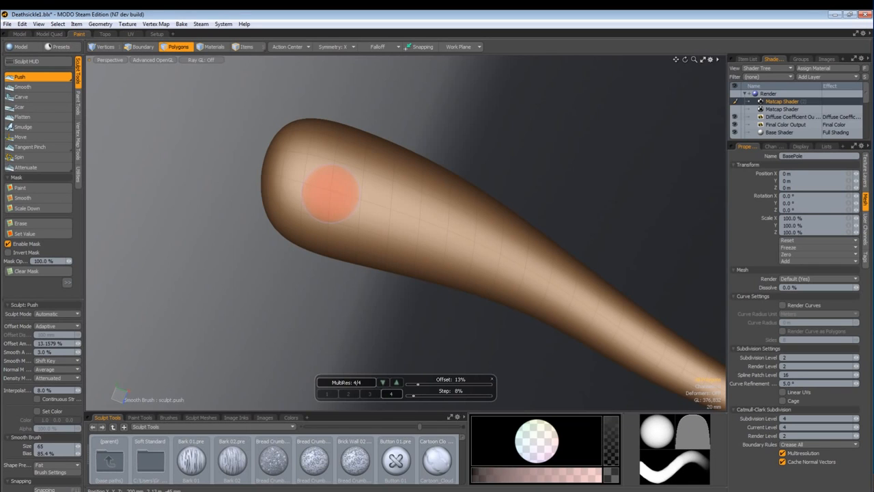
pyautogui.keyDown('alt'); pyautogui.moveTo(328, 205); pyautogui.dragTo(324, 215); pyautogui.keyUp('alt')
pyautogui.moveTo(324, 214); pyautogui.dragTo(314, 213, button='right')
# Build up raised folds around the tip and one side of the pole's thick end with the Push tool.
pyautogui.moveTo(324, 213)
pyautogui.keyDown('alt'); pyautogui.mouseDown()
pyautogui.moveTo(306, 208)
pyautogui.moveTo(453, 269)
pyautogui.moveTo(334, 188)
pyautogui.moveTo(430, 205)
pyautogui.mouseUp(); pyautogui.keyUp('alt')
pyautogui.moveTo(292, 300)
pyautogui.keyDown('alt'); pyautogui.mouseDown()
pyautogui.moveTo(400, 191)
pyautogui.moveTo(392, 209)
pyautogui.moveTo(287, 238)
pyautogui.moveTo(390, 187)
pyautogui.moveTo(274, 179)
pyautogui.moveTo(375, 171)
pyautogui.mouseUp(); pyautogui.keyUp('alt')
pyautogui.keyDown('alt'); pyautogui.moveTo(376, 171); pyautogui.dragTo(405, 275); pyautogui.keyUp('alt')
pyautogui.moveTo(290, 219)
pyautogui.mouseDown()
pyautogui.moveTo(400, 195)
pyautogui.moveTo(370, 184)
pyautogui.mouseUp()
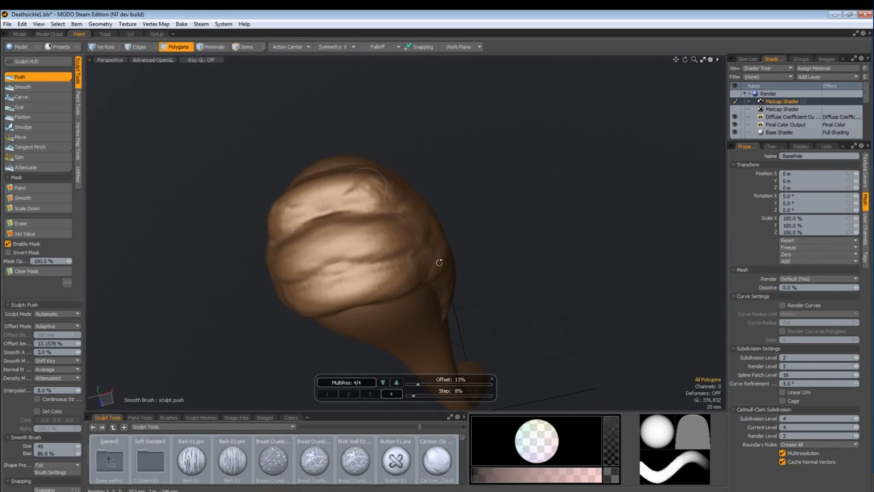
pyautogui.moveTo(439, 261)
pyautogui.keyDown('alt'); pyautogui.mouseDown()
pyautogui.moveTo(292, 221)
pyautogui.moveTo(322, 268)
pyautogui.mouseUp(); pyautogui.keyUp('alt')
pyautogui.moveTo(407, 252)
pyautogui.mouseDown()
pyautogui.moveTo(487, 258)
pyautogui.moveTo(355, 170)
pyautogui.moveTo(316, 159)
pyautogui.moveTo(492, 274)
pyautogui.mouseUp()
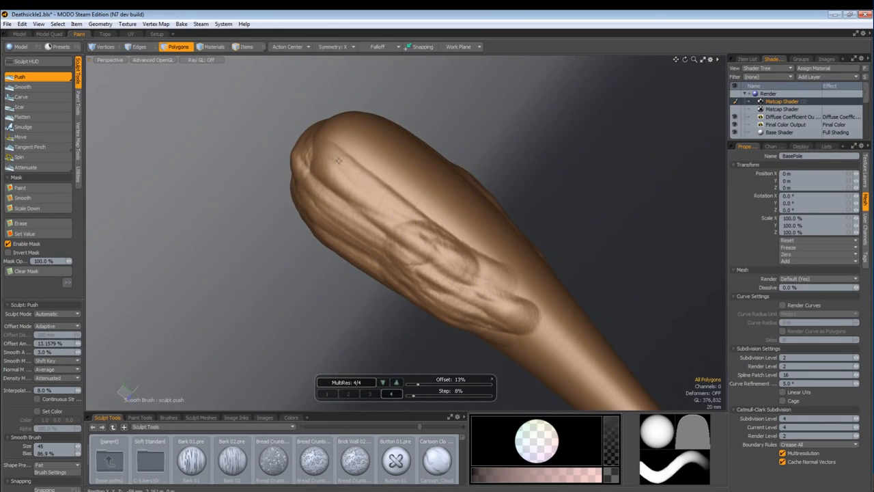
# Push long lengthwise ridges from the tip of the thick end down toward the shaft.
pyautogui.moveTo(321, 147); pyautogui.dragTo(512, 263)
pyautogui.moveTo(382, 157); pyautogui.dragTo(498, 253)
pyautogui.moveTo(471, 184); pyautogui.dragTo(512, 235)
pyautogui.moveTo(486, 203)
pyautogui.keyDown('alt'); pyautogui.mouseDown()
pyautogui.moveTo(465, 193)
pyautogui.moveTo(441, 153)
pyautogui.mouseUp(); pyautogui.keyUp('alt')
pyautogui.moveTo(358, 96)
pyautogui.mouseDown()
pyautogui.moveTo(439, 152)
pyautogui.moveTo(341, 82)
pyautogui.moveTo(331, 136)
pyautogui.moveTo(566, 249)
pyautogui.mouseUp()
# Rotate around the thick end and add further lengthwise ridges on its remaining side, using a brush size of 64.
pyautogui.keyDown('alt'); pyautogui.moveTo(355, 204); pyautogui.dragTo(410, 205); pyautogui.keyUp('alt')
pyautogui.moveTo(375, 163); pyautogui.dragTo(415, 223)
pyautogui.moveTo(415, 222)
pyautogui.keyDown('alt'); pyautogui.mouseDown()
pyautogui.moveTo(396, 164)
pyautogui.moveTo(412, 190)
pyautogui.mouseUp(); pyautogui.keyUp('alt')
pyautogui.moveTo(397, 149); pyautogui.dragTo(454, 294)
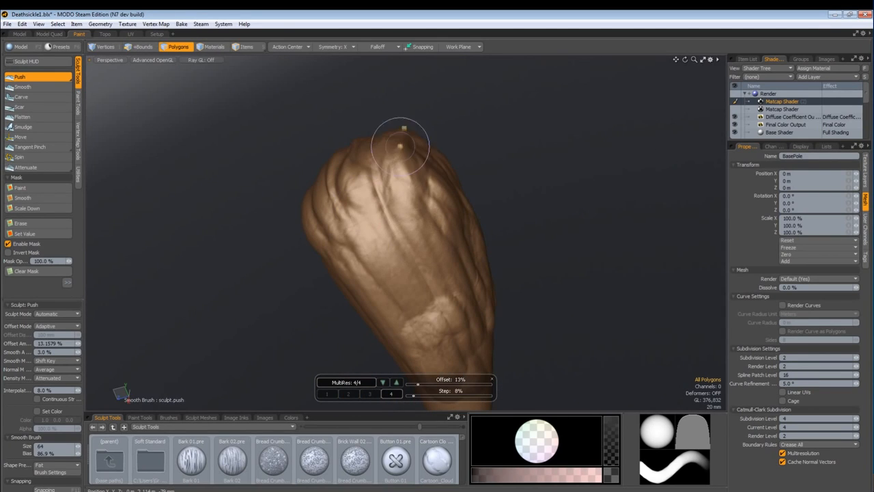
pyautogui.moveTo(400, 146); pyautogui.dragTo(389, 217)
pyautogui.moveTo(347, 185); pyautogui.dragTo(397, 295)
pyautogui.keyDown('alt'); pyautogui.moveTo(398, 295); pyautogui.dragTo(394, 262); pyautogui.keyUp('alt')
pyautogui.keyDown('alt'); pyautogui.keyDown('shift'); pyautogui.moveTo(395, 263); pyautogui.dragTo(394, 191); pyautogui.keyUp('shift'); pyautogui.keyUp('alt')
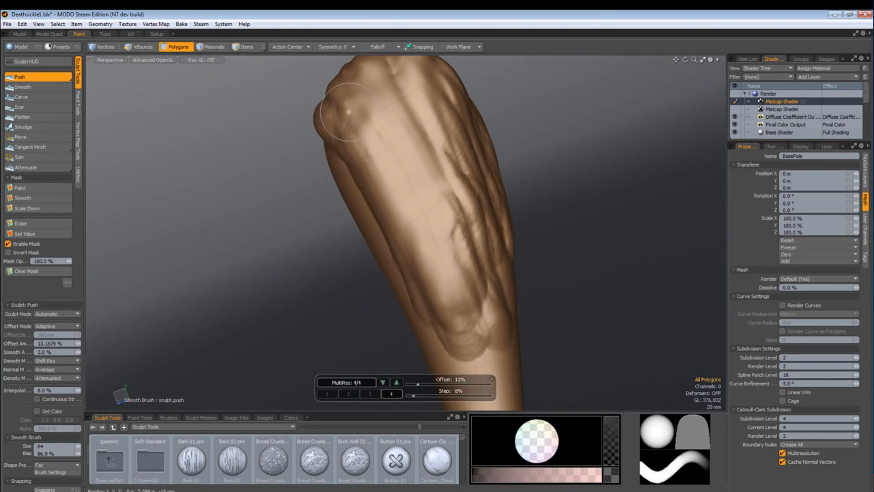
# Smooth the sculpted ridges with the brush enlarged to size 106, and set the smooth amount to 29%.
pyautogui.moveTo(345, 139)
pyautogui.keyDown('alt'); pyautogui.keyDown('shift'); pyautogui.mouseDown()
pyautogui.moveTo(323, 224)
pyautogui.moveTo(357, 218)
pyautogui.mouseUp(); pyautogui.keyUp('shift'); pyautogui.keyUp('alt')
pyautogui.moveTo(357, 218); pyautogui.dragTo(377, 217, button='right')
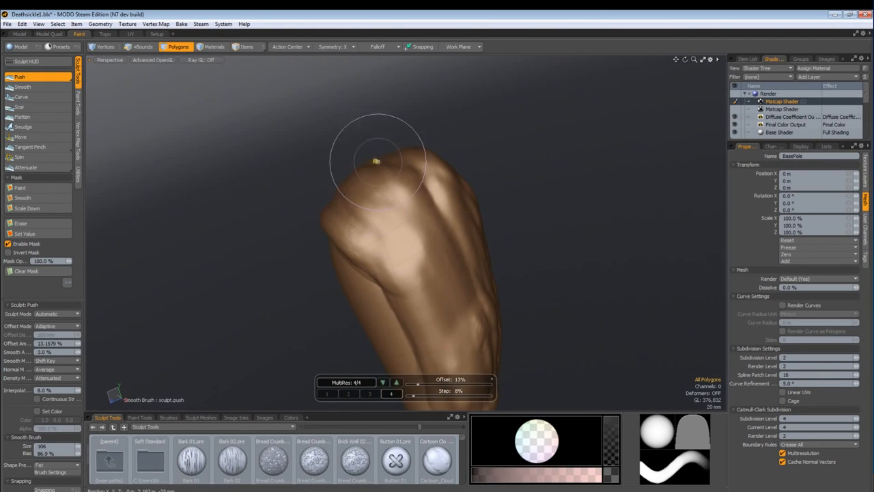
pyautogui.moveTo(318, 224)
pyautogui.keyDown('alt'); pyautogui.mouseDown()
pyautogui.moveTo(482, 249)
pyautogui.moveTo(478, 310)
pyautogui.moveTo(467, 222)
pyautogui.moveTo(415, 112)
pyautogui.mouseUp(); pyautogui.keyUp('alt')
pyautogui.keyDown('alt'); pyautogui.moveTo(369, 87); pyautogui.dragTo(478, 321); pyautogui.keyUp('alt')
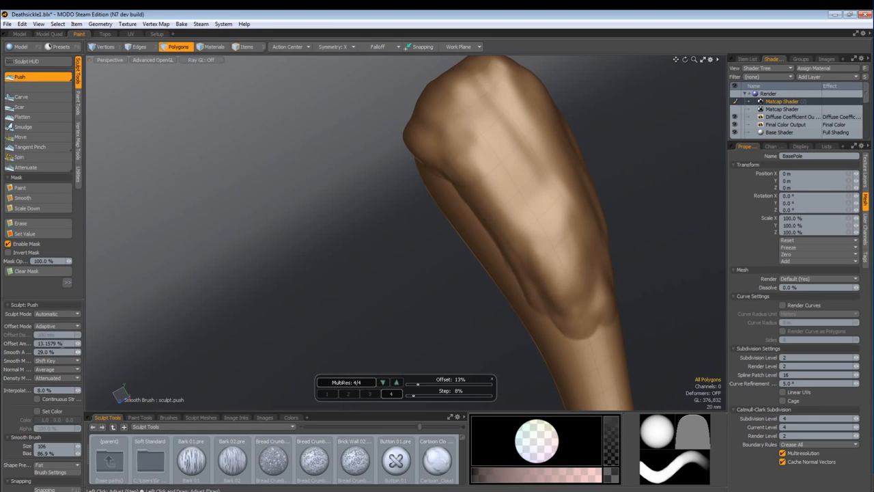
# Enlarge the brush to size 115 and smooth the thick end's bumps from the tip down to the shaft.
pyautogui.scroll(-3, 474, 284)
pyautogui.keyDown('alt'); pyautogui.moveTo(474, 285); pyautogui.dragTo(519, 273); pyautogui.keyUp('alt')
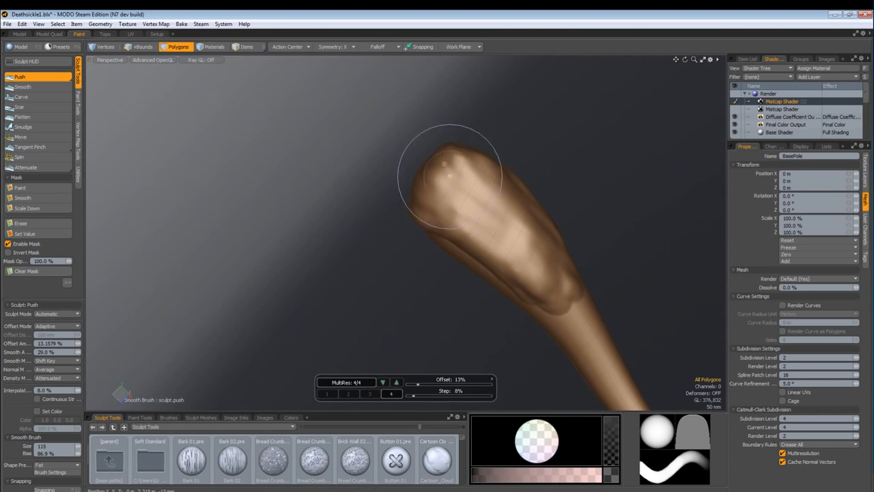
pyautogui.moveTo(449, 176)
pyautogui.keyDown('shift'); pyautogui.mouseDown()
pyautogui.moveTo(452, 230)
pyautogui.moveTo(571, 279)
pyautogui.moveTo(580, 293)
pyautogui.mouseUp(); pyautogui.keyUp('shift')
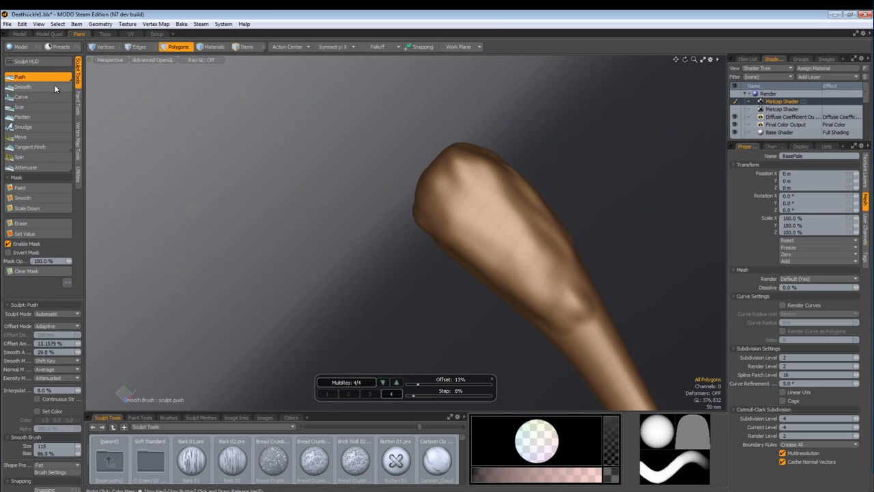
# Switch to the Smooth tool with brush size 89 and smooth the bumps and ridges around the pole's thick end.
pyautogui.click(23, 87)
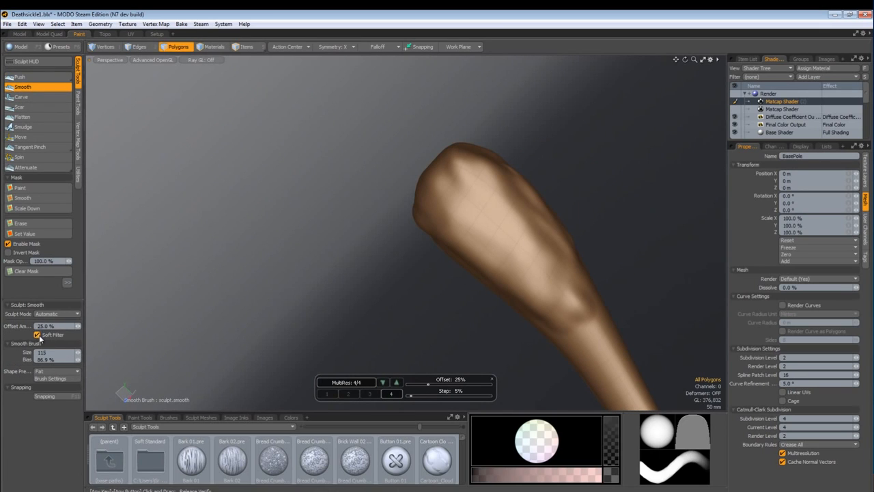
pyautogui.keyDown('alt'); pyautogui.moveTo(521, 249); pyautogui.dragTo(494, 260); pyautogui.keyUp('alt')
pyautogui.moveTo(494, 260); pyautogui.dragTo(482, 257, button='right')
pyautogui.keyDown('alt'); pyautogui.moveTo(482, 256); pyautogui.dragTo(499, 270); pyautogui.keyUp('alt')
pyautogui.keyDown('ctrl'); pyautogui.moveTo(499, 270); pyautogui.dragTo(499, 270, button='right'); pyautogui.keyUp('ctrl')
pyautogui.keyDown('alt'); pyautogui.moveTo(499, 270); pyautogui.dragTo(456, 256); pyautogui.keyUp('alt')
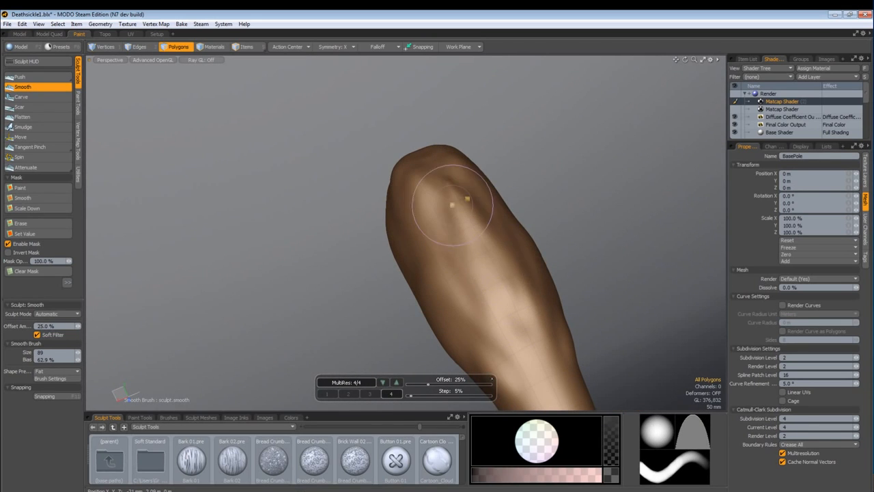
pyautogui.moveTo(498, 231)
pyautogui.keyDown('alt'); pyautogui.mouseDown()
pyautogui.moveTo(608, 280)
pyautogui.moveTo(546, 232)
pyautogui.mouseUp(); pyautogui.keyUp('alt')
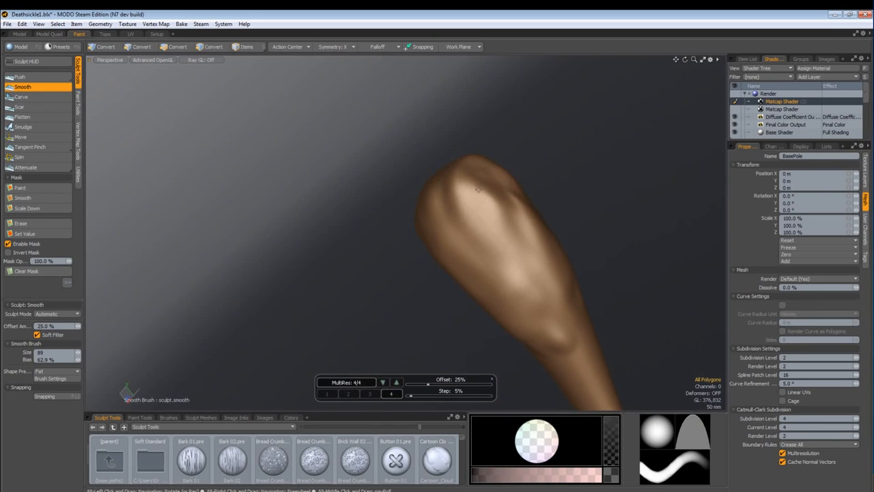
pyautogui.moveTo(443, 169); pyautogui.dragTo(461, 199)
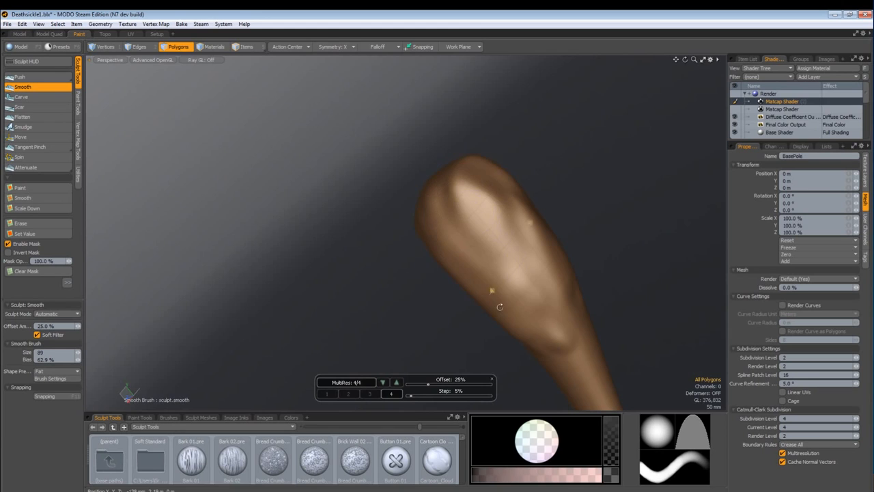
pyautogui.moveTo(500, 307)
pyautogui.keyDown('alt'); pyautogui.mouseDown()
pyautogui.moveTo(470, 223)
pyautogui.moveTo(509, 189)
pyautogui.moveTo(515, 277)
pyautogui.moveTo(503, 290)
pyautogui.mouseUp(); pyautogui.keyUp('alt')
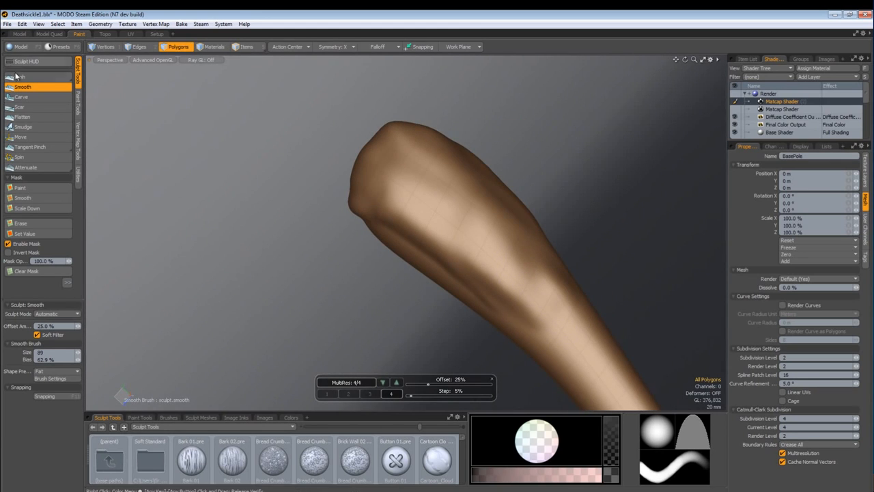
# Try the Inflate tool with brush size 55, making lengthwise strokes from the tip along the thick end.
pyautogui.moveTo(35, 81); pyautogui.dragTo(36, 87)
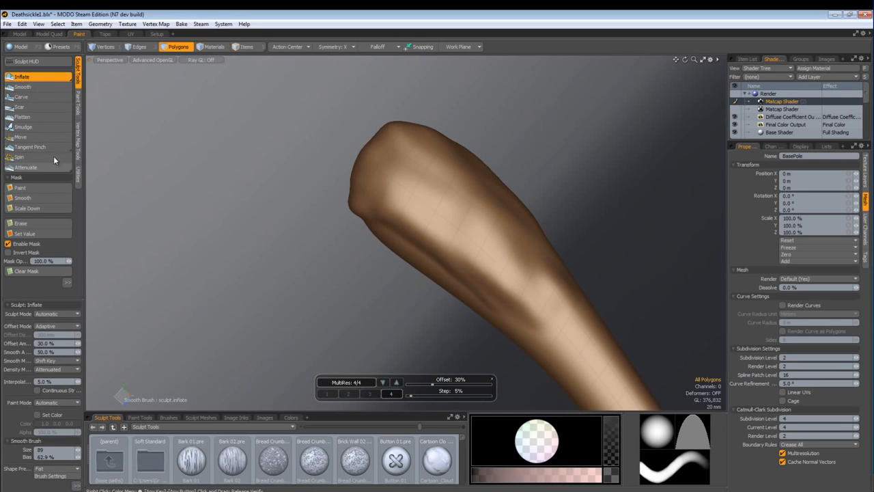
pyautogui.click(35, 79)
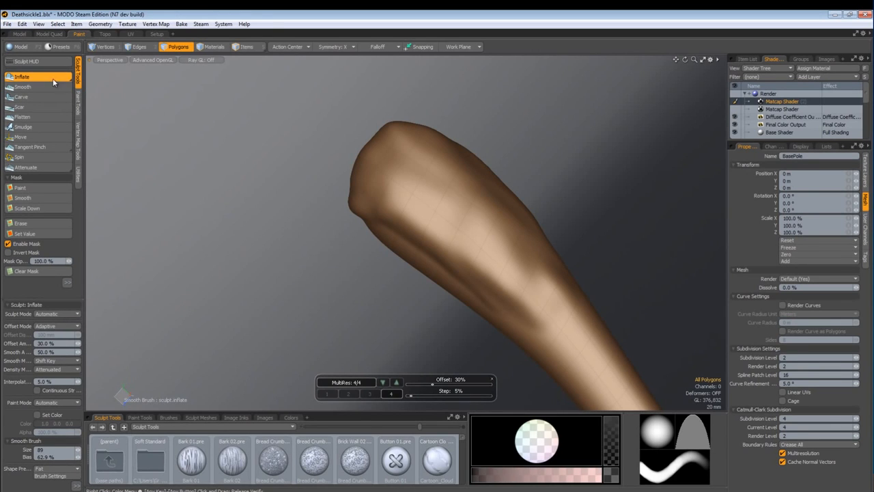
pyautogui.click(54, 81)
pyautogui.click(59, 80)
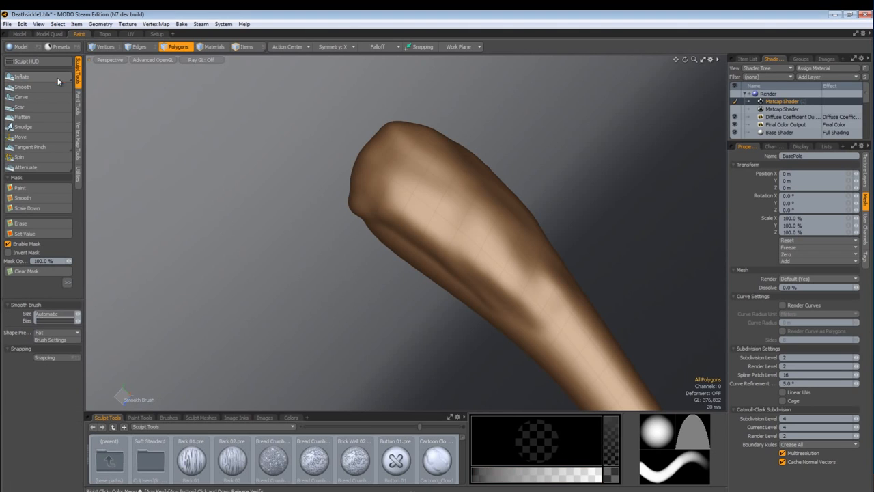
pyautogui.click(41, 77)
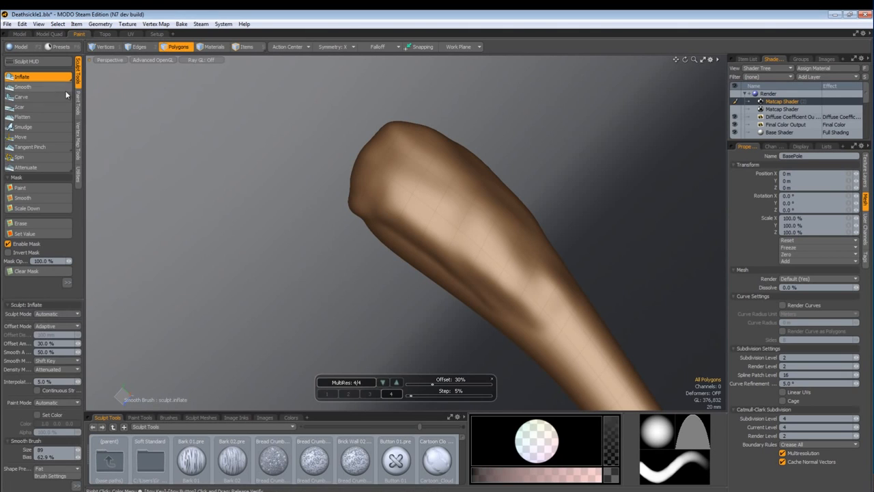
pyautogui.moveTo(373, 183)
pyautogui.keyDown('alt'); pyautogui.mouseDown()
pyautogui.moveTo(410, 195)
pyautogui.moveTo(379, 204)
pyautogui.mouseUp(); pyautogui.keyUp('alt')
pyautogui.moveTo(384, 208); pyautogui.dragTo(393, 208, button='right')
pyautogui.moveTo(384, 197); pyautogui.dragTo(483, 239)
pyautogui.moveTo(388, 182)
pyautogui.mouseDown()
pyautogui.moveTo(482, 205)
pyautogui.moveTo(508, 224)
pyautogui.mouseUp()
pyautogui.moveTo(379, 148)
pyautogui.mouseDown()
pyautogui.moveTo(522, 206)
pyautogui.moveTo(341, 192)
pyautogui.mouseUp()
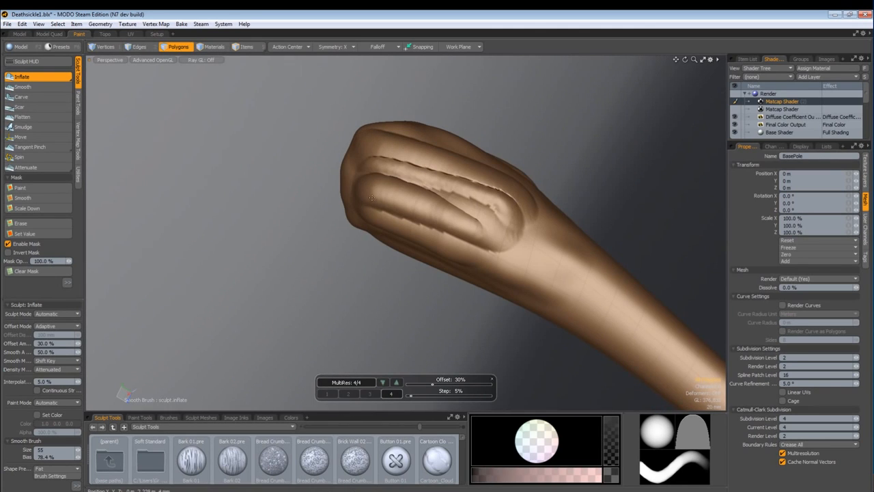
# Undo the Inflate strokes on the thick end.
pyautogui.hotkey('ctrl', 'z')
pyautogui.hotkey('ctrl', 'z')
pyautogui.hotkey('ctrl', 'z')
# Try the Fold tool with brush size 57 along the thick end from the tip toward the shaft, and undo the stroke.
pyautogui.click(48, 76)
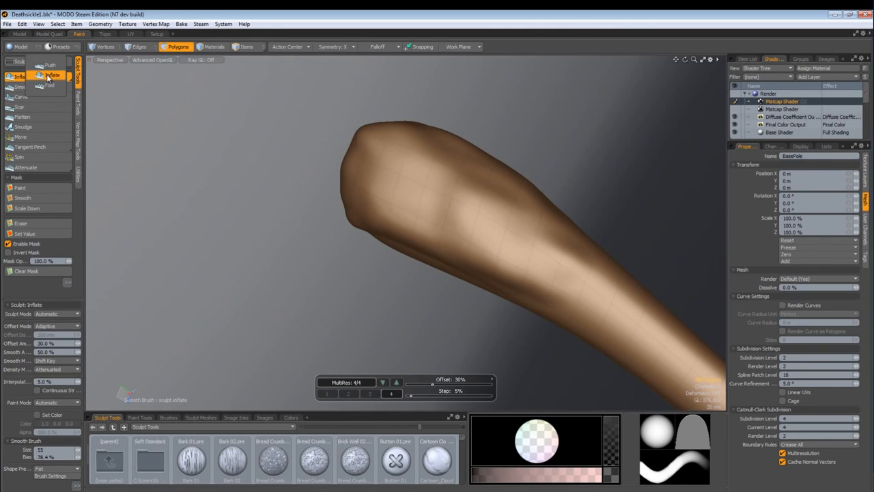
pyautogui.click(46, 88)
pyautogui.moveTo(452, 202)
pyautogui.mouseDown(button='right')
pyautogui.moveTo(469, 202)
pyautogui.moveTo(454, 216)
pyautogui.moveTo(380, 214)
pyautogui.mouseUp(button='right')
pyautogui.keyDown('alt'); pyautogui.moveTo(381, 215); pyautogui.dragTo(405, 213); pyautogui.keyUp('alt')
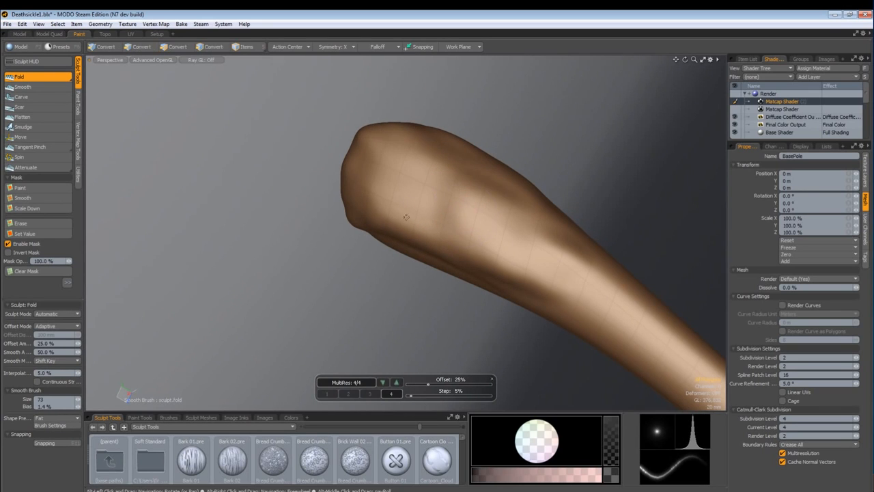
pyautogui.moveTo(407, 214); pyautogui.dragTo(388, 215, button='right')
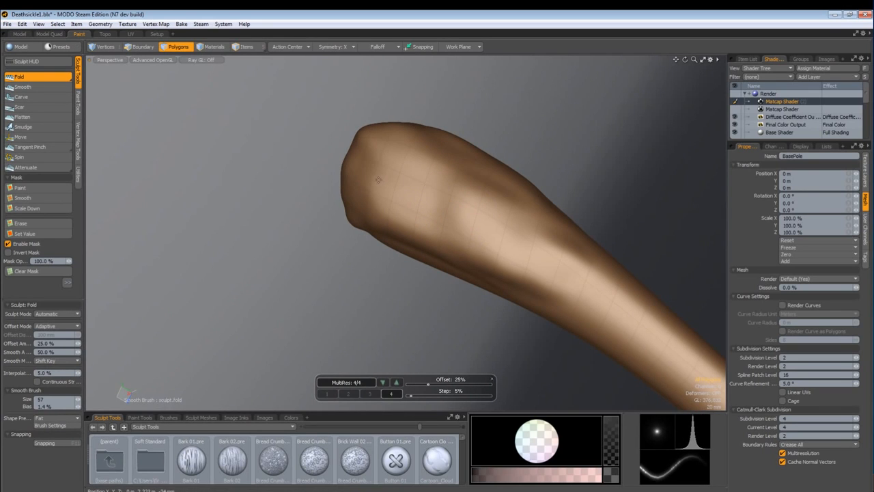
pyautogui.moveTo(362, 176)
pyautogui.mouseDown()
pyautogui.moveTo(553, 250)
pyautogui.moveTo(543, 247)
pyautogui.mouseUp()
pyautogui.keyDown('alt'); pyautogui.moveTo(341, 175); pyautogui.dragTo(597, 232); pyautogui.keyUp('alt')
pyautogui.hotkey('ctrl', 'z')
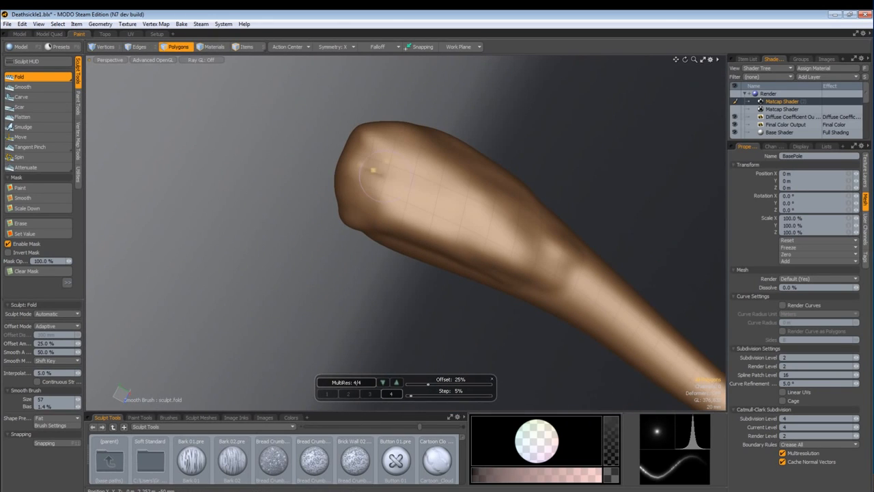
# Try another Fold stroke closer to the upper edge of the thick end, and undo it.
pyautogui.moveTo(356, 162)
pyautogui.mouseDown()
pyautogui.moveTo(509, 236)
pyautogui.moveTo(529, 237)
pyautogui.moveTo(524, 233)
pyautogui.mouseUp()
pyautogui.keyDown('alt'); pyautogui.moveTo(480, 262); pyautogui.dragTo(369, 285); pyautogui.keyUp('alt')
pyautogui.hotkey('ctrl', 'z')
pyautogui.hotkey('ctrl', 'z')
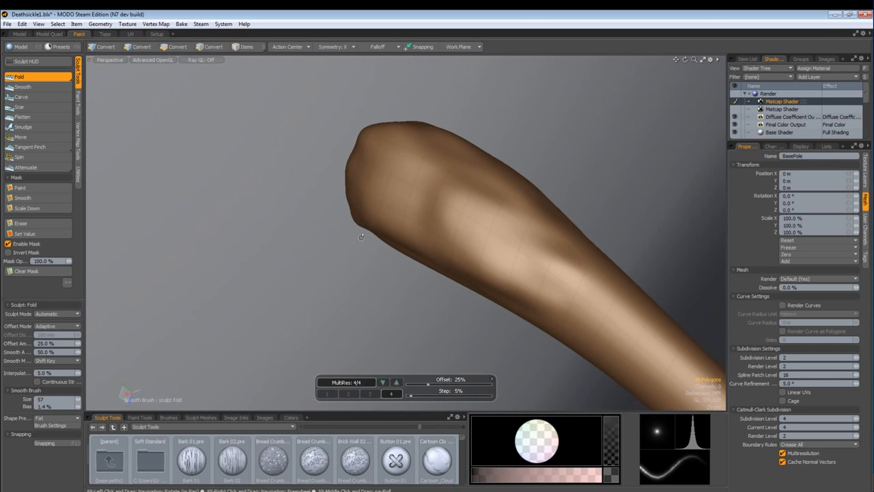
pyautogui.keyDown('alt'); pyautogui.moveTo(648, 373); pyautogui.dragTo(425, 192); pyautogui.keyUp('alt')
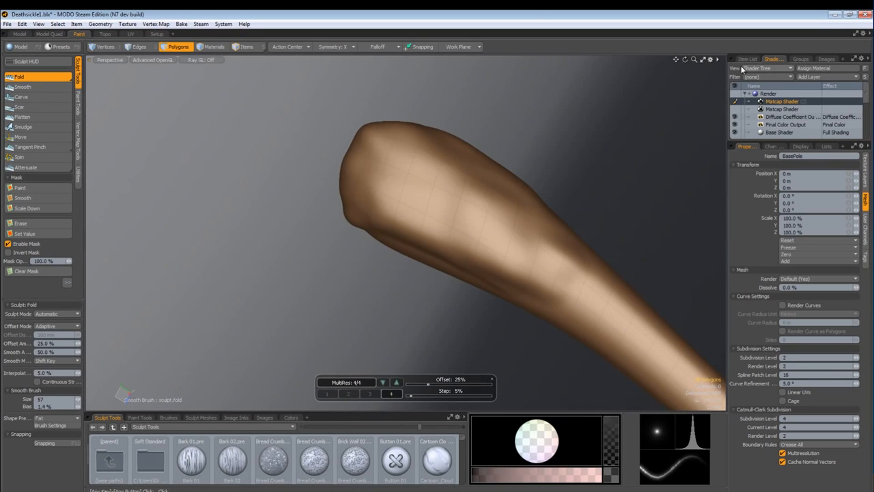
pyautogui.keyDown('alt'); pyautogui.moveTo(376, 235); pyautogui.dragTo(390, 230); pyautogui.keyUp('alt')
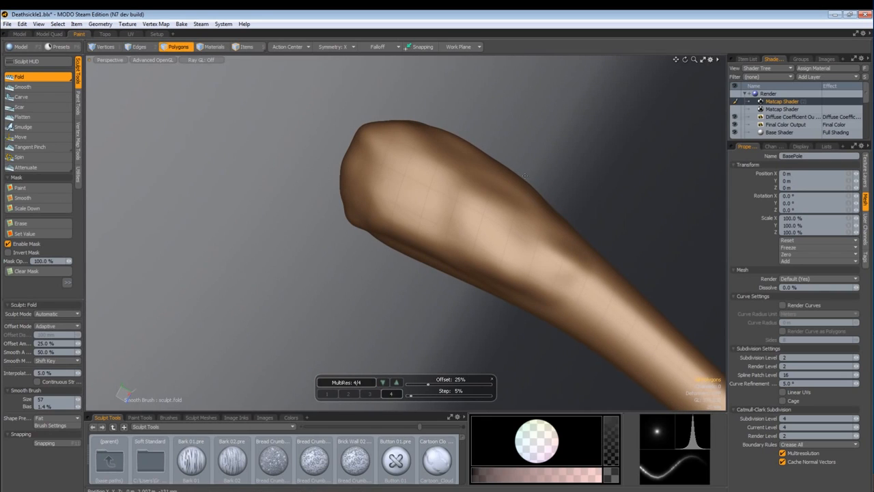
# Enlarge the item list, hide the Base group, show the Master group of Deathsickle1.blx and view the whole sickle.
pyautogui.click(747, 60)
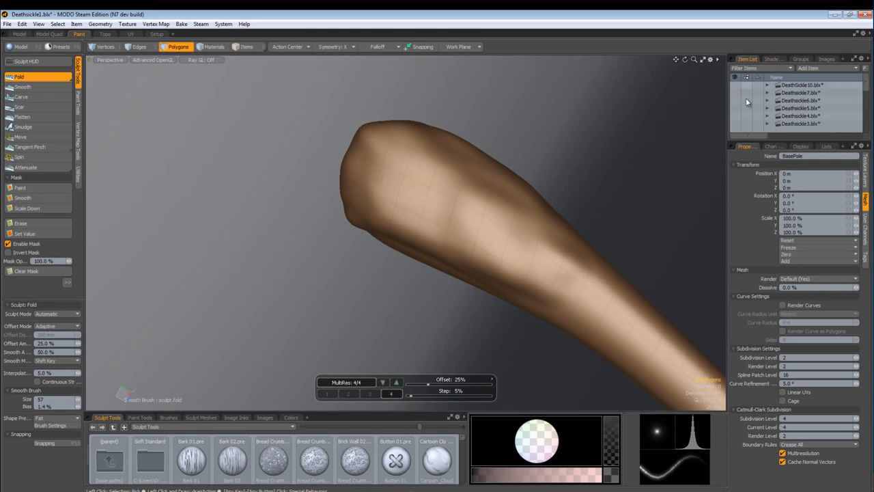
pyautogui.click(790, 136)
pyautogui.moveTo(781, 136); pyautogui.dragTo(742, 136)
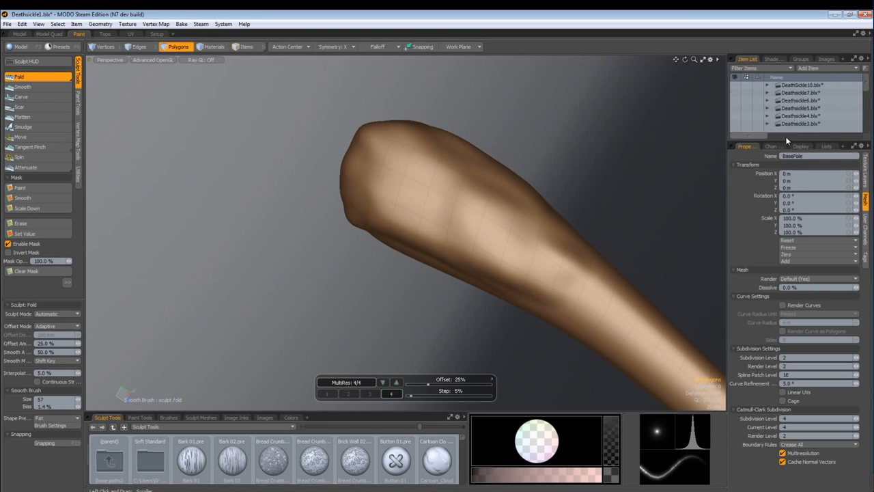
pyautogui.moveTo(775, 220); pyautogui.dragTo(781, 250)
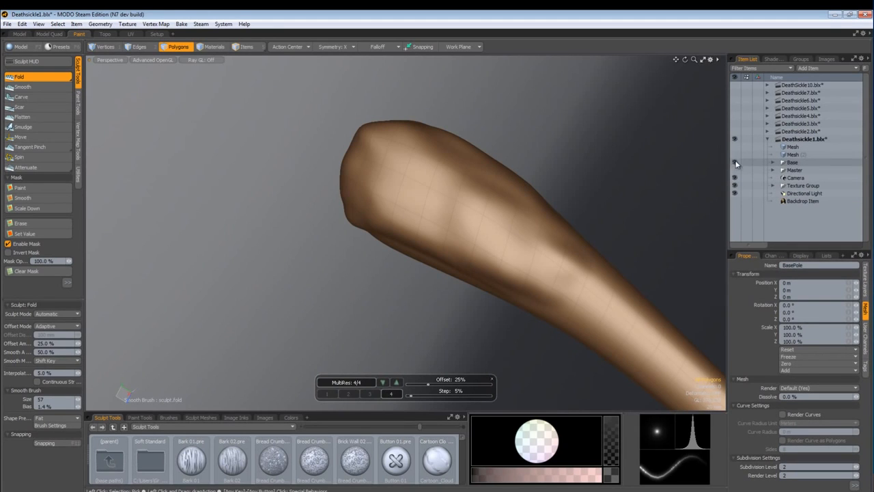
pyautogui.click(792, 170)
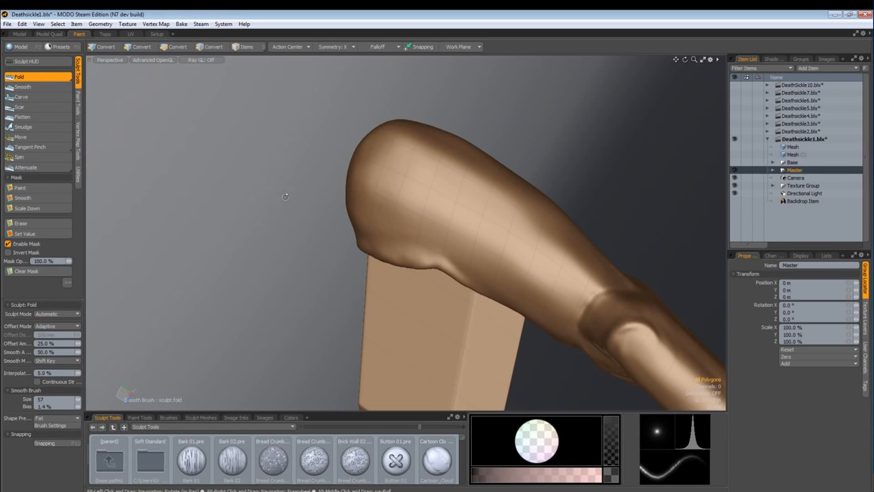
pyautogui.moveTo(285, 197)
pyautogui.keyDown('alt'); pyautogui.mouseDown()
pyautogui.moveTo(409, 212)
pyautogui.moveTo(539, 263)
pyautogui.moveTo(527, 196)
pyautogui.moveTo(453, 231)
pyautogui.moveTo(433, 131)
pyautogui.mouseUp(); pyautogui.keyUp('alt')
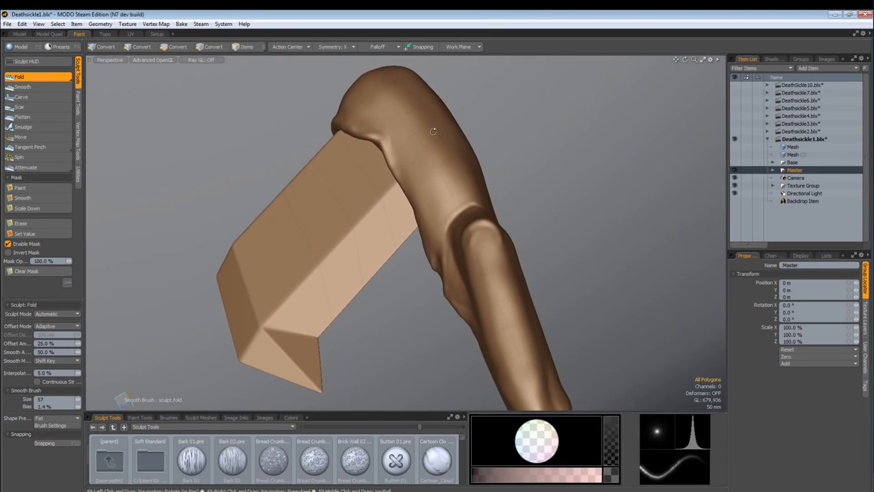
pyautogui.moveTo(423, 177)
pyautogui.keyDown('alt'); pyautogui.mouseDown()
pyautogui.moveTo(539, 143)
pyautogui.moveTo(426, 215)
pyautogui.moveTo(309, 319)
pyautogui.moveTo(365, 328)
pyautogui.moveTo(371, 296)
pyautogui.mouseUp(); pyautogui.keyUp('alt')
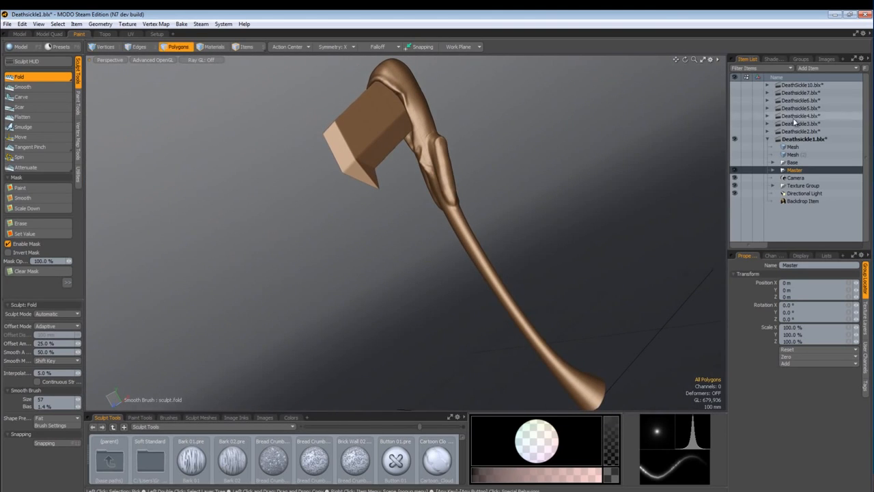
# Switch to the Deathsickle2.blx scene and inspect the sculpted folds along the pole up to its thick end.
pyautogui.click(788, 133)
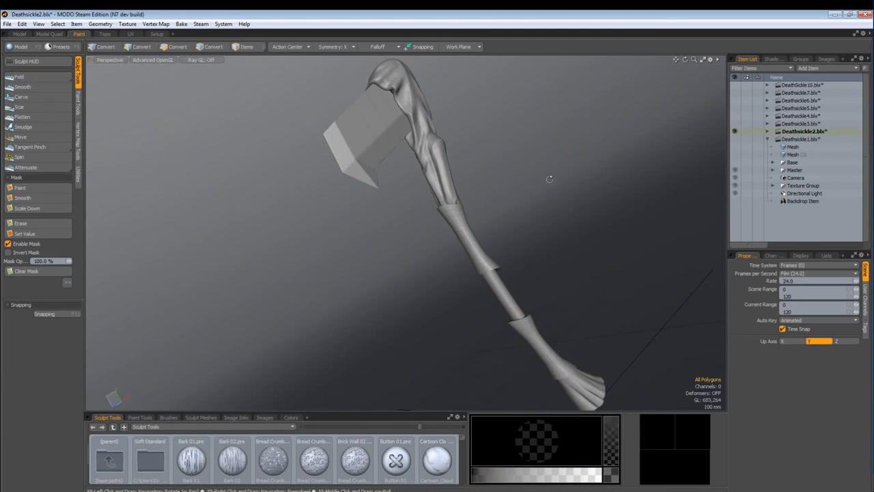
pyautogui.keyDown('alt'); pyautogui.keyDown('shift'); pyautogui.moveTo(396, 78); pyautogui.dragTo(439, 149); pyautogui.keyUp('shift'); pyautogui.keyUp('alt')
pyautogui.keyDown('alt'); pyautogui.moveTo(460, 199); pyautogui.dragTo(444, 263); pyautogui.keyUp('alt')
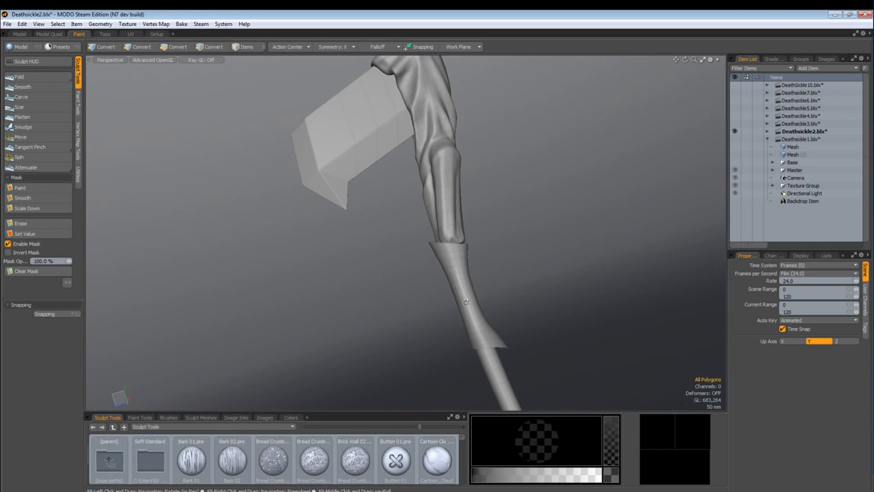
pyautogui.keyDown('alt'); pyautogui.moveTo(424, 271); pyautogui.dragTo(431, 260); pyautogui.keyUp('alt')
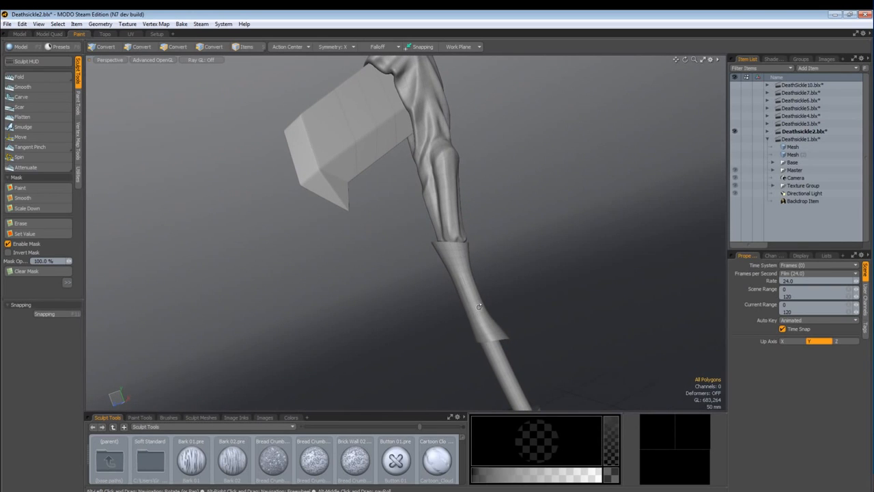
pyautogui.keyDown('alt'); pyautogui.keyDown('shift'); pyautogui.moveTo(418, 72); pyautogui.dragTo(391, 228); pyautogui.keyUp('shift'); pyautogui.keyUp('alt')
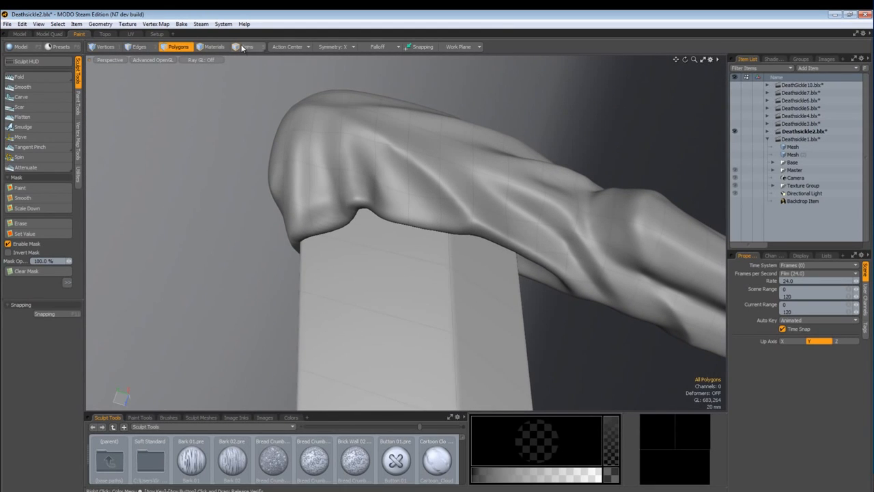
# Select the folded pole mesh and flatten the folds above the blade with the Attenuate tool at 100% and brush size 134.
pyautogui.click(367, 149)
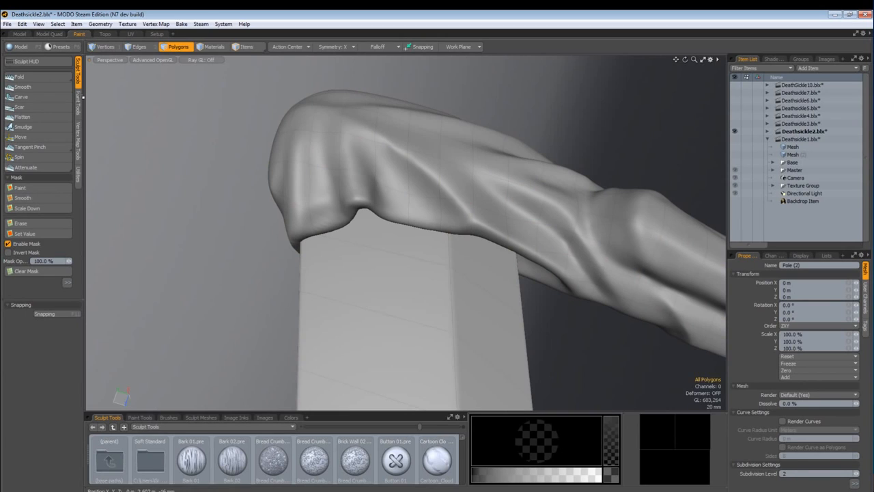
pyautogui.click(25, 168)
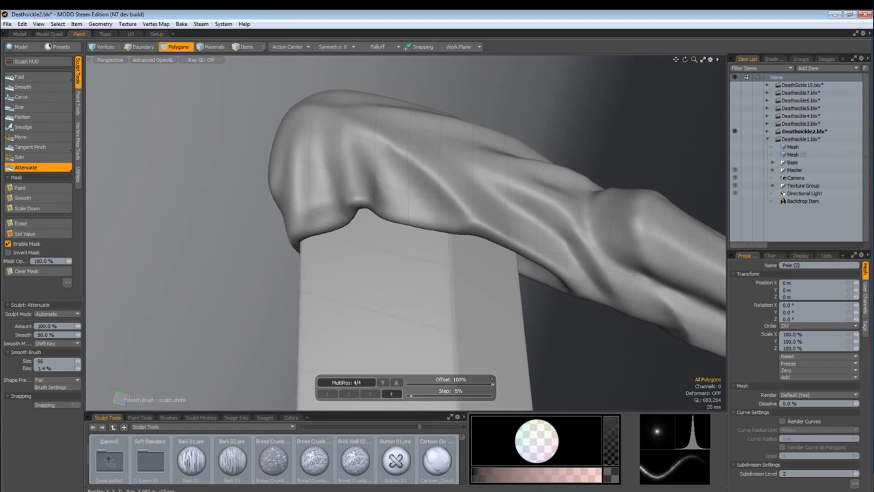
pyautogui.moveTo(371, 197); pyautogui.dragTo(378, 194, button='right')
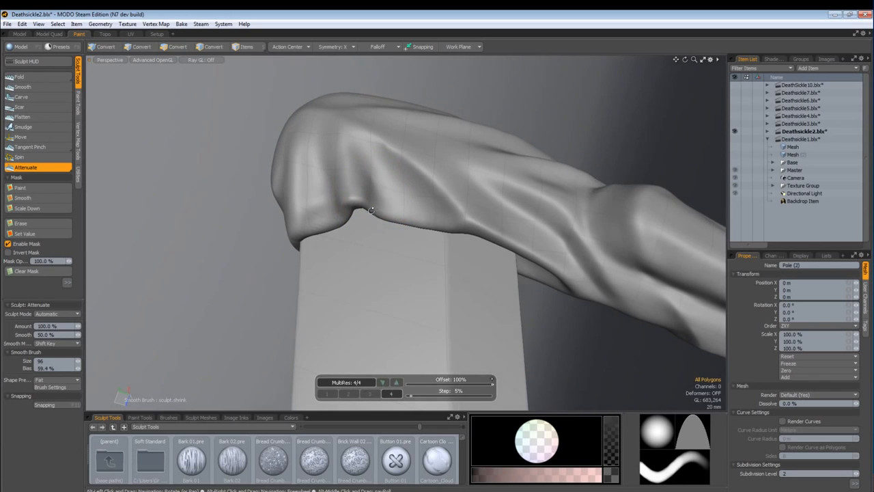
pyautogui.keyDown('alt'); pyautogui.moveTo(377, 194); pyautogui.dragTo(365, 200); pyautogui.keyUp('alt')
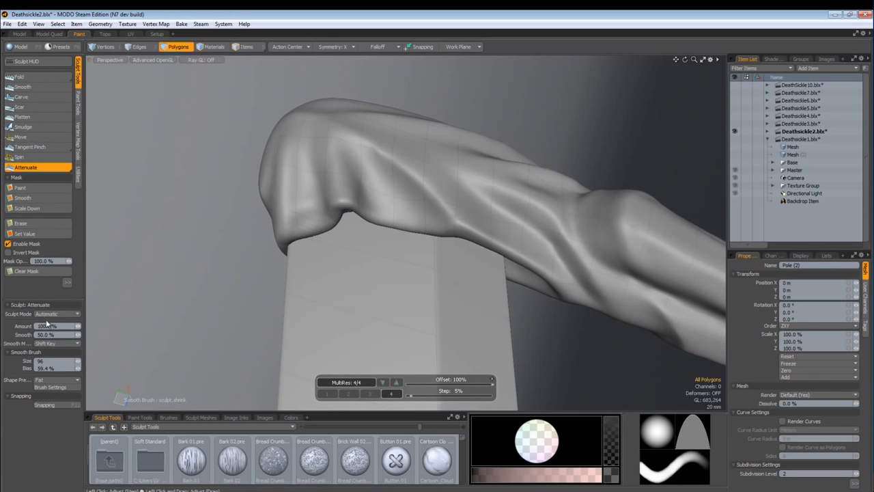
pyautogui.keyDown('alt'); pyautogui.moveTo(293, 252); pyautogui.dragTo(308, 229); pyautogui.keyUp('alt')
pyautogui.moveTo(361, 179); pyautogui.dragTo(388, 180, button='right')
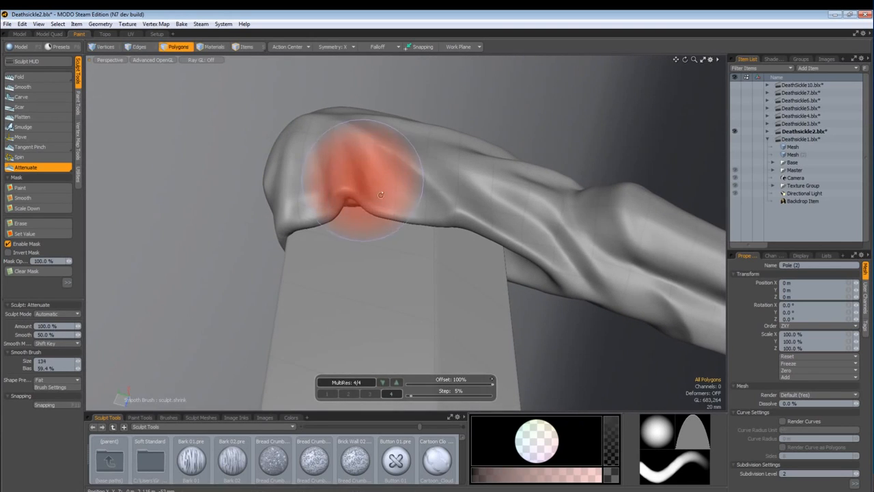
pyautogui.moveTo(387, 179)
pyautogui.mouseDown()
pyautogui.moveTo(533, 266)
pyautogui.moveTo(321, 205)
pyautogui.moveTo(313, 232)
pyautogui.mouseUp()
# Attenuate the remaining folds across the top of the thick end down toward the knuckle and around its tip.
pyautogui.keyDown('alt'); pyautogui.moveTo(374, 157); pyautogui.dragTo(410, 307); pyautogui.keyUp('alt')
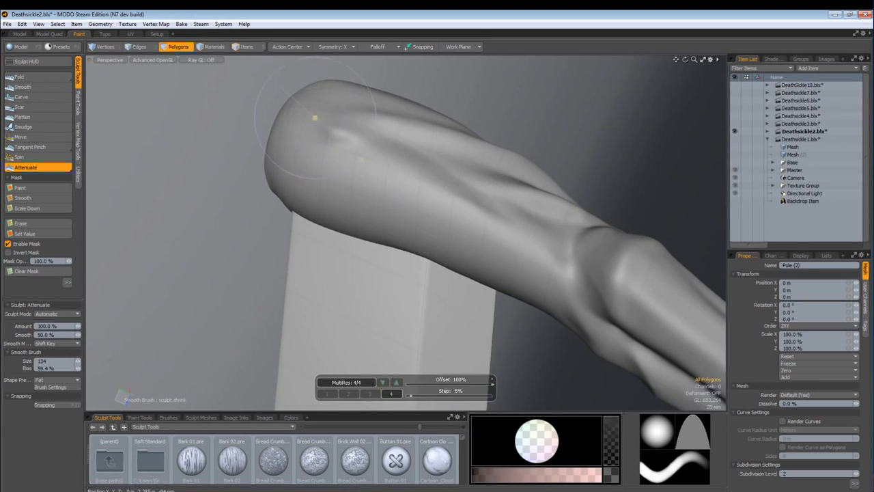
pyautogui.moveTo(315, 119)
pyautogui.mouseDown()
pyautogui.moveTo(458, 149)
pyautogui.moveTo(519, 202)
pyautogui.mouseUp()
pyautogui.moveTo(427, 179)
pyautogui.keyDown('alt'); pyautogui.mouseDown()
pyautogui.moveTo(431, 194)
pyautogui.moveTo(409, 131)
pyautogui.mouseUp(); pyautogui.keyUp('alt')
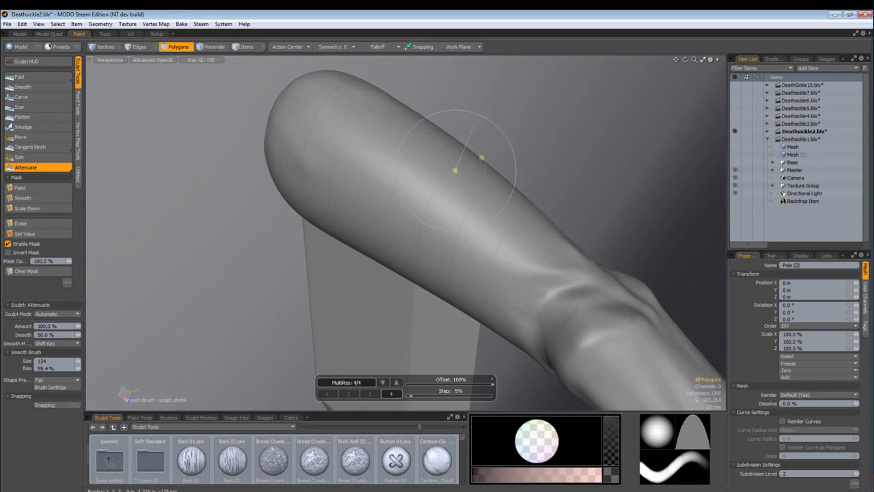
pyautogui.moveTo(291, 154)
pyautogui.keyDown('alt'); pyautogui.mouseDown()
pyautogui.moveTo(292, 123)
pyautogui.moveTo(303, 108)
pyautogui.mouseUp(); pyautogui.keyUp('alt')
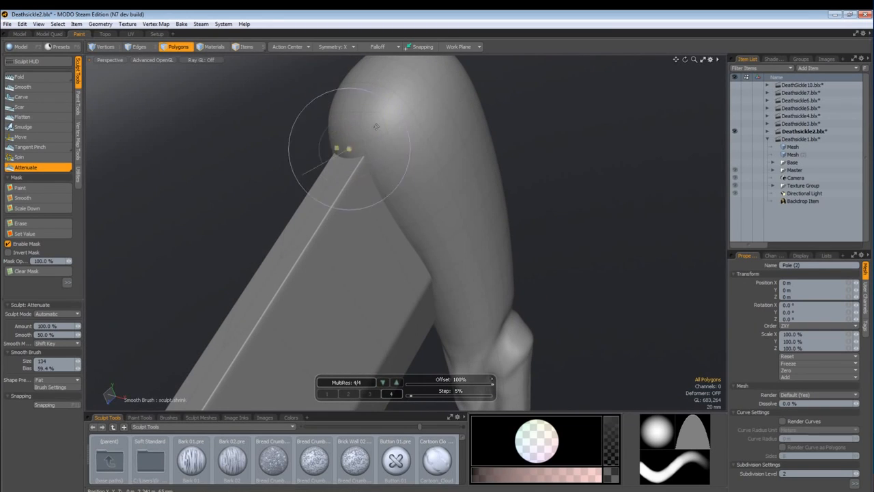
# Undo the Attenuate strokes on the thick end of the pole to bring its sculpted folds back.
pyautogui.moveTo(351, 152)
pyautogui.keyDown('alt'); pyautogui.mouseDown()
pyautogui.moveTo(400, 188)
pyautogui.moveTo(393, 327)
pyautogui.mouseUp(); pyautogui.keyUp('alt')
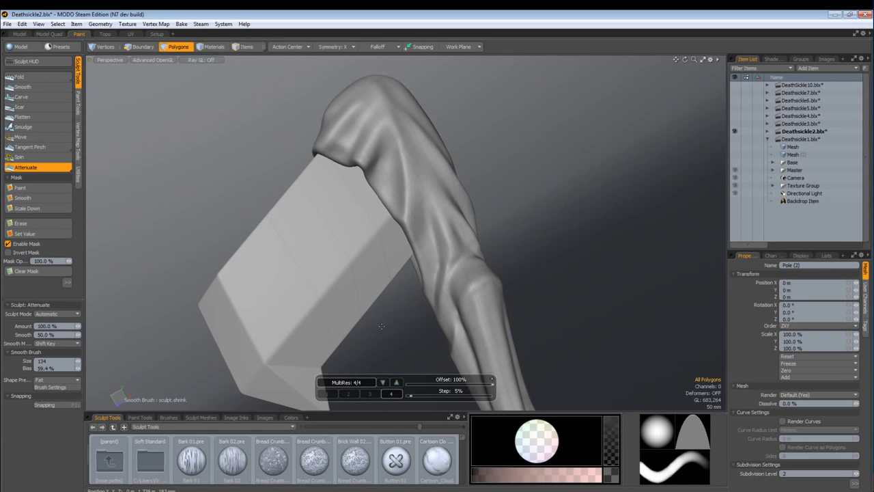
pyautogui.keyDown('alt'); pyautogui.moveTo(380, 226); pyautogui.dragTo(342, 249); pyautogui.keyUp('alt')
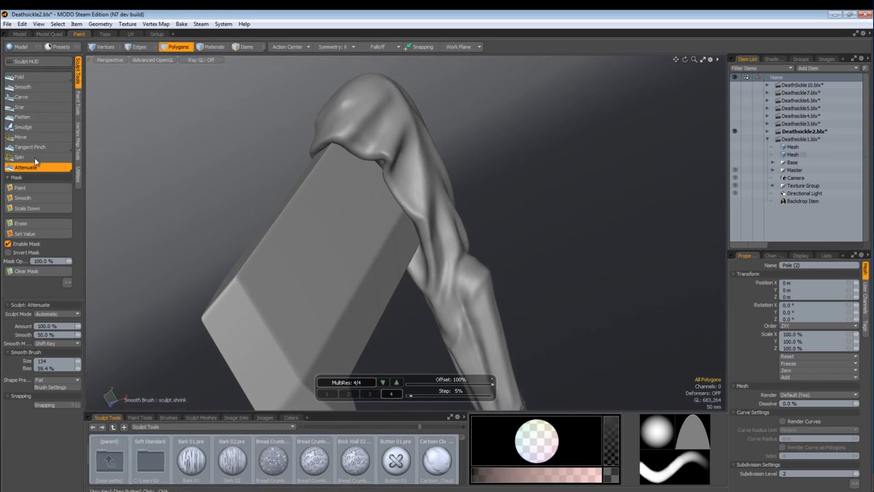
pyautogui.keyDown('alt'); pyautogui.moveTo(394, 174); pyautogui.dragTo(367, 203); pyautogui.keyUp('alt')
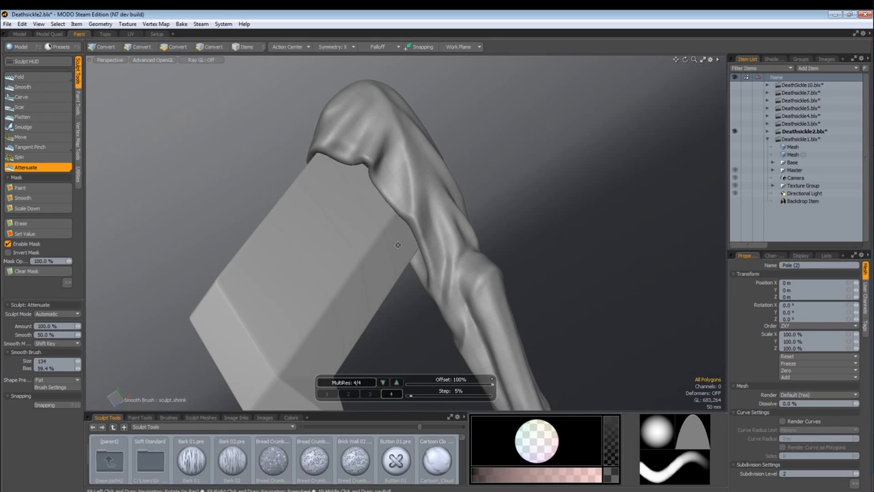
# Try attenuating the folds from the knuckle down to the collar at 100% with brush size 139, and undo it.
pyautogui.keyDown('alt'); pyautogui.keyDown('shift'); pyautogui.moveTo(398, 245); pyautogui.dragTo(349, 195); pyautogui.keyUp('shift'); pyautogui.keyUp('alt')
pyautogui.keyDown('alt'); pyautogui.keyDown('shift'); pyautogui.moveTo(413, 277); pyautogui.dragTo(418, 242); pyautogui.keyUp('shift'); pyautogui.keyUp('alt')
pyautogui.moveTo(418, 241); pyautogui.dragTo(422, 241, button='right')
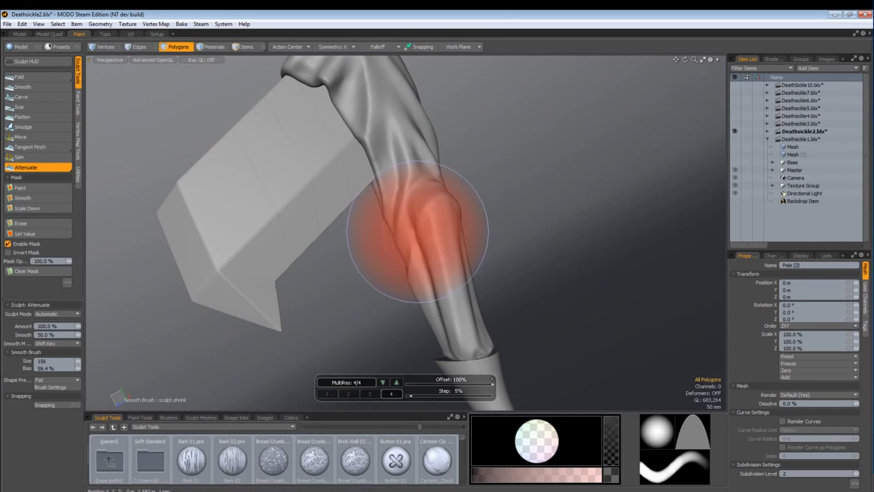
pyautogui.moveTo(422, 241)
pyautogui.keyDown('alt'); pyautogui.mouseDown()
pyautogui.moveTo(412, 218)
pyautogui.moveTo(455, 199)
pyautogui.moveTo(441, 296)
pyautogui.moveTo(437, 263)
pyautogui.mouseUp(); pyautogui.keyUp('alt')
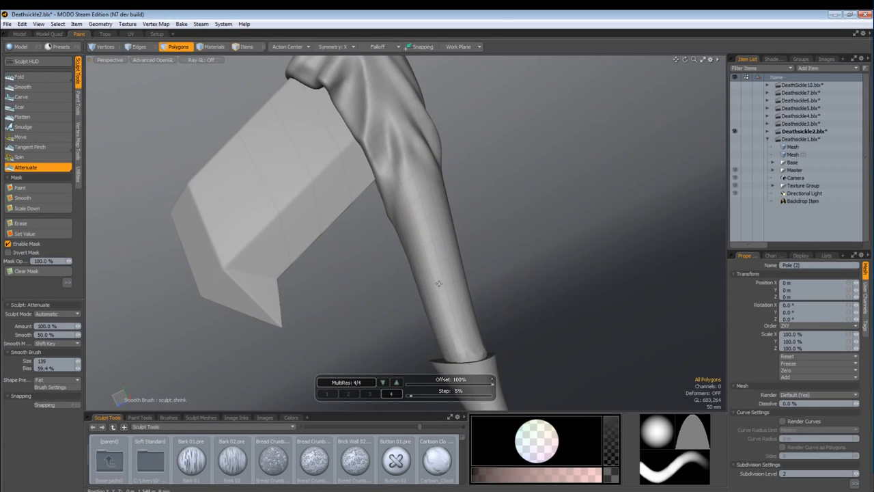
pyautogui.hotkey('ctrl', 'z')
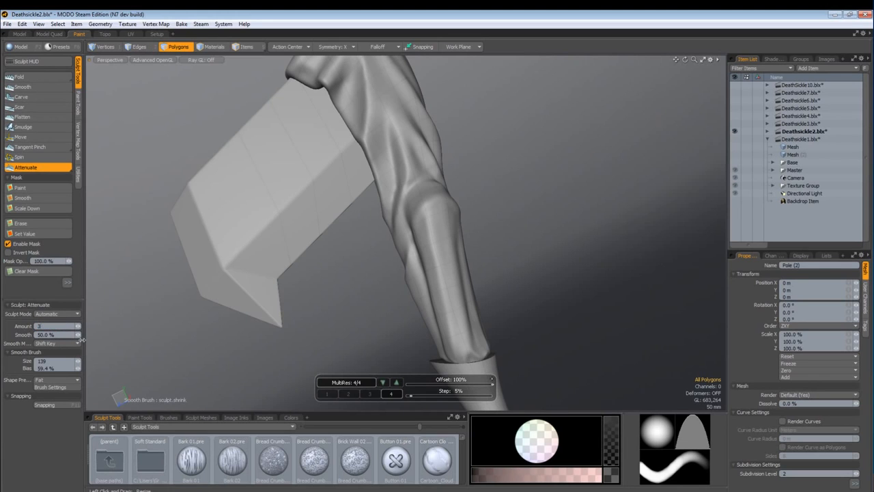
# Try Attenuate at a 3% amount with brush size 114 on the folds around the knuckle, and revert it.
pyautogui.keyDown('alt'); pyautogui.moveTo(346, 222); pyautogui.dragTo(408, 203); pyautogui.keyUp('alt')
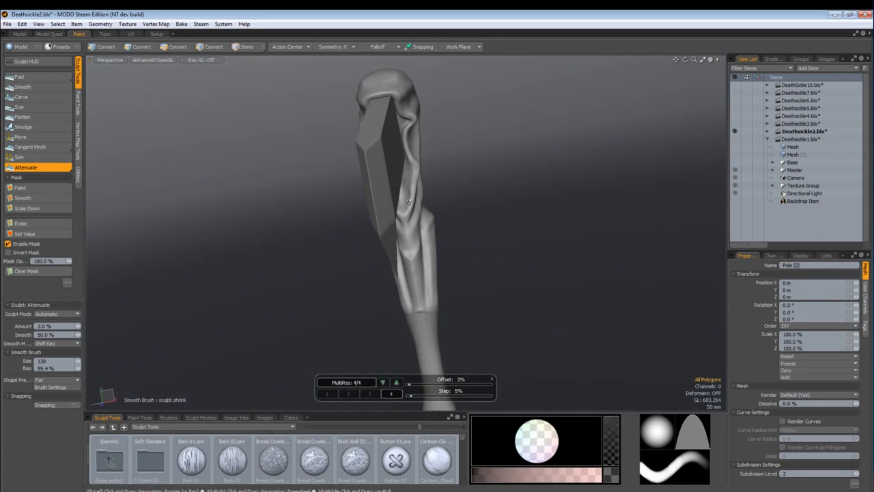
pyautogui.keyDown('alt'); pyautogui.moveTo(470, 227); pyautogui.dragTo(410, 231); pyautogui.keyUp('alt')
pyautogui.moveTo(410, 231); pyautogui.dragTo(401, 233, button='right')
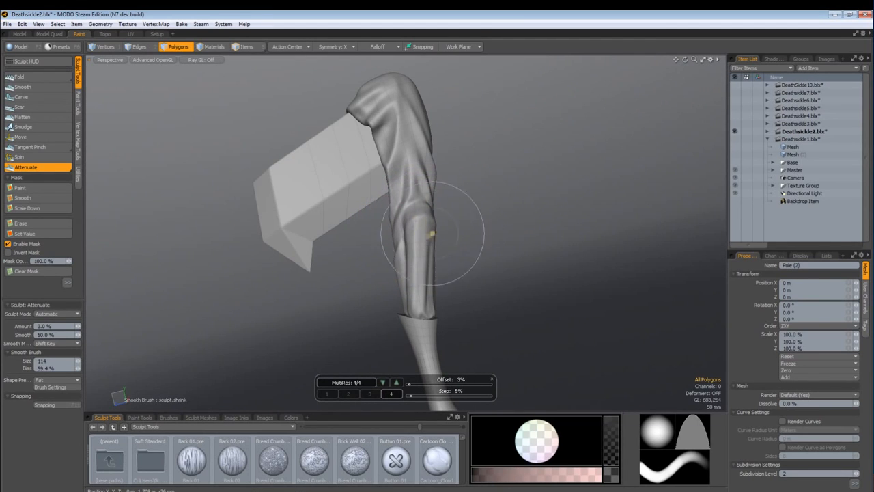
pyautogui.moveTo(422, 243)
pyautogui.keyDown('alt'); pyautogui.mouseDown()
pyautogui.moveTo(379, 234)
pyautogui.moveTo(508, 254)
pyautogui.mouseUp(); pyautogui.keyUp('alt')
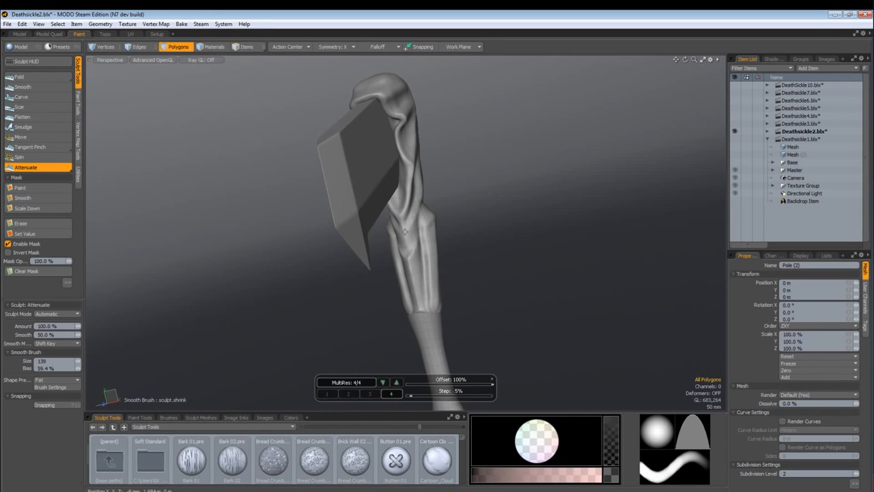
pyautogui.keyDown('alt'); pyautogui.moveTo(405, 231); pyautogui.dragTo(403, 228); pyautogui.keyUp('alt')
pyautogui.keyDown('alt'); pyautogui.moveTo(430, 258); pyautogui.dragTo(353, 271); pyautogui.keyUp('alt')
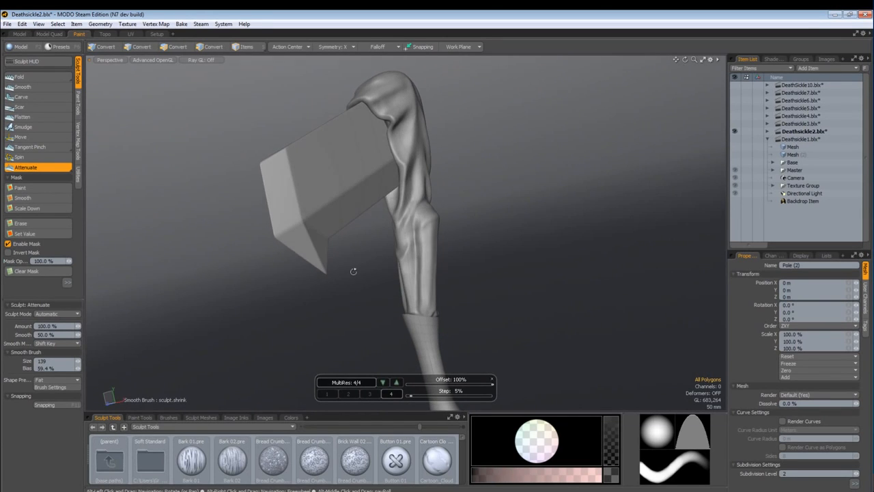
pyautogui.keyDown('alt'); pyautogui.moveTo(409, 206); pyautogui.dragTo(350, 212); pyautogui.keyUp('alt')
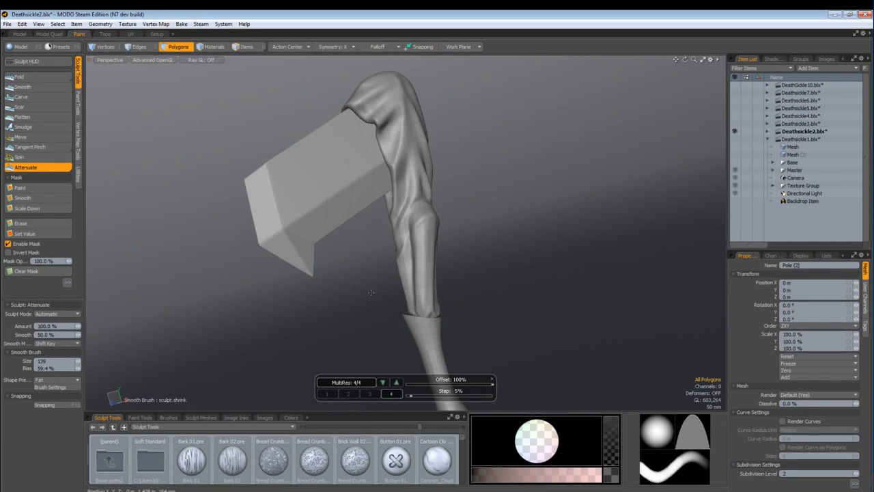
pyautogui.moveTo(435, 156)
pyautogui.keyDown('alt'); pyautogui.mouseDown()
pyautogui.moveTo(347, 169)
pyautogui.moveTo(534, 243)
pyautogui.moveTo(566, 225)
pyautogui.mouseUp(); pyautogui.keyUp('alt')
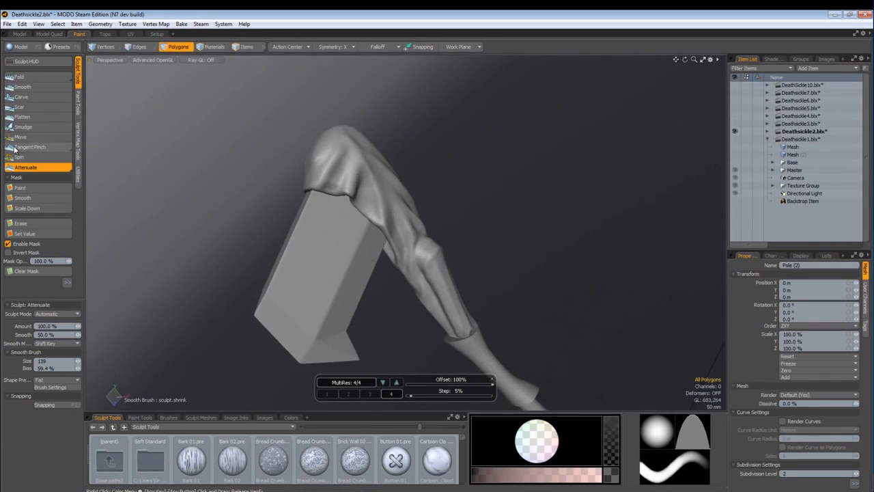
# Sharpen the crest of the long diagonal fold on the thick end using Tangent Pinch at 4% offset, brush size 97 and 25.9% bias.
pyautogui.click(30, 150)
pyautogui.keyDown('alt'); pyautogui.moveTo(314, 213); pyautogui.dragTo(423, 242); pyautogui.keyUp('alt')
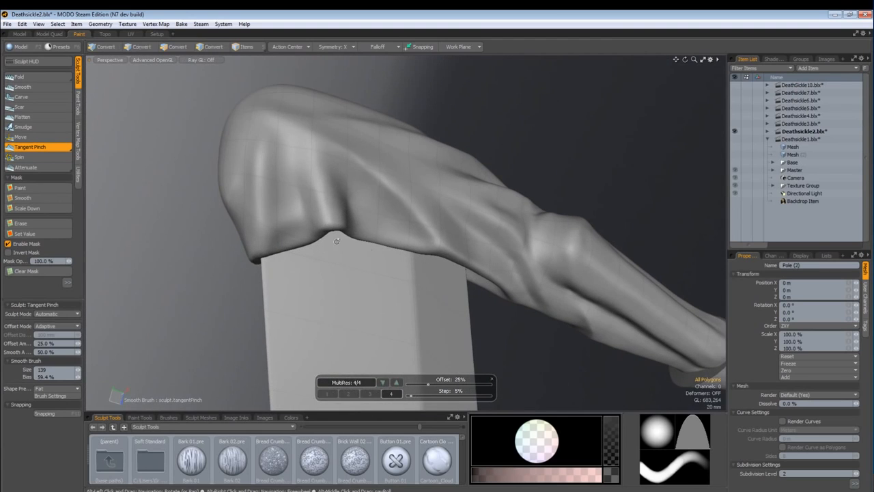
pyautogui.click(41, 149)
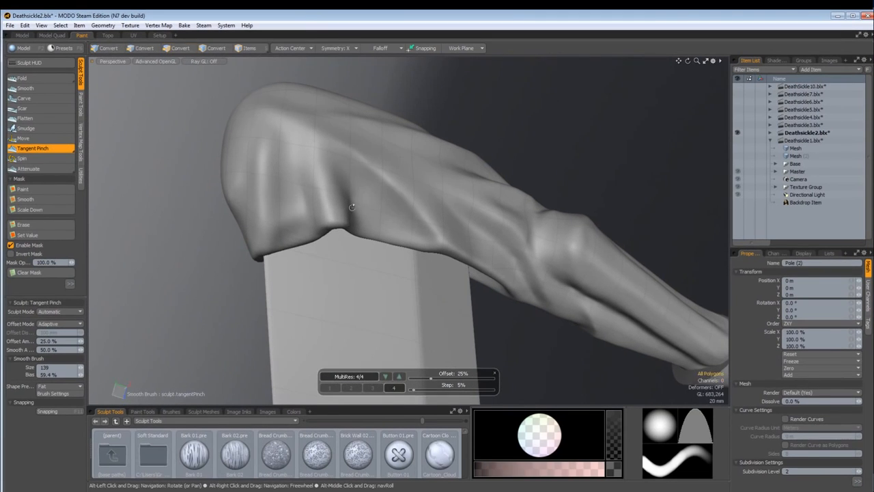
pyautogui.keyDown('alt'); pyautogui.moveTo(341, 205); pyautogui.dragTo(377, 45); pyautogui.keyUp('alt')
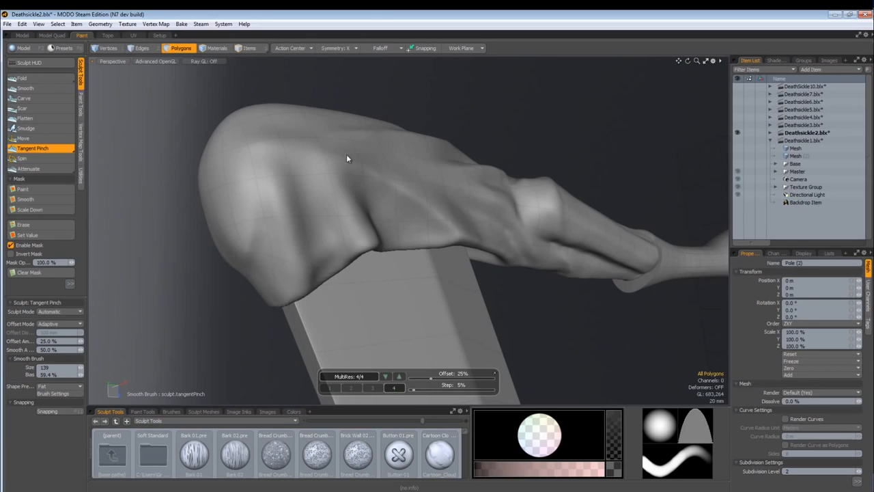
pyautogui.keyDown('ctrl'); pyautogui.keyDown('alt'); pyautogui.moveTo(346, 153); pyautogui.dragTo(295, 202); pyautogui.keyUp('alt'); pyautogui.keyUp('ctrl')
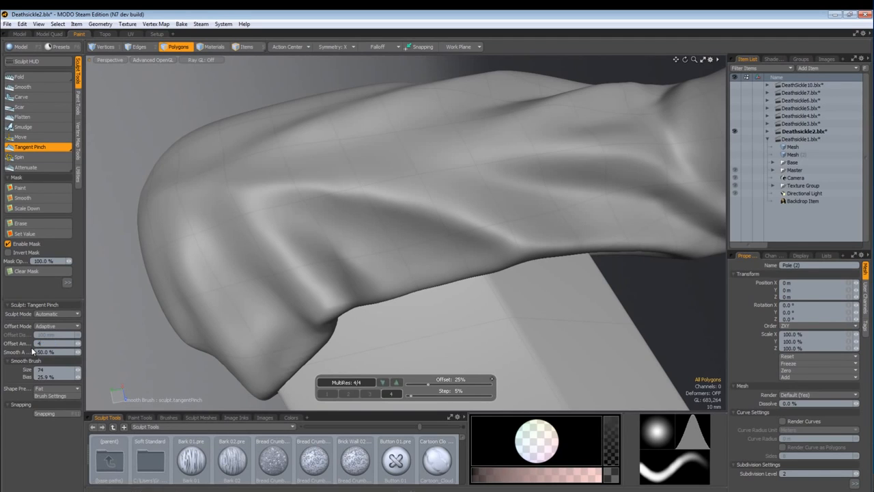
pyautogui.moveTo(263, 213); pyautogui.dragTo(264, 212, button='right')
pyautogui.keyDown('alt'); pyautogui.moveTo(359, 202); pyautogui.dragTo(337, 200); pyautogui.keyUp('alt')
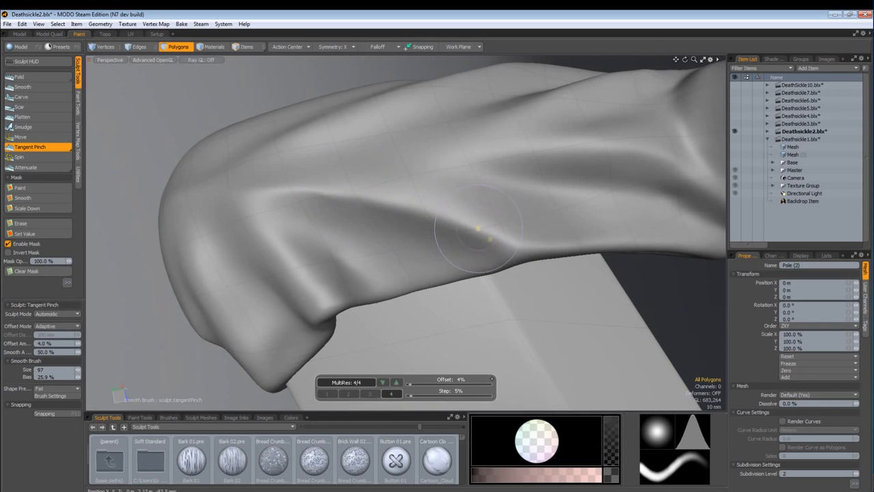
pyautogui.keyDown('alt'); pyautogui.moveTo(325, 195); pyautogui.dragTo(314, 186); pyautogui.keyUp('alt')
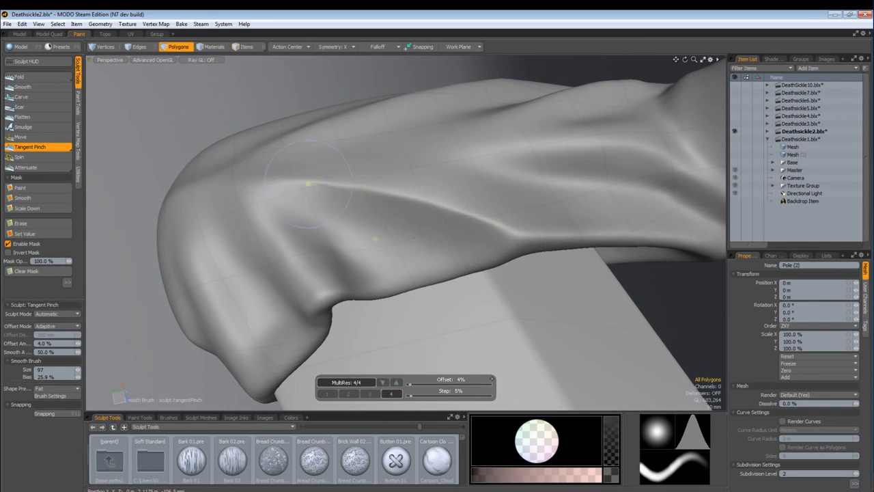
pyautogui.moveTo(308, 184)
pyautogui.keyDown('alt'); pyautogui.mouseDown()
pyautogui.moveTo(257, 289)
pyautogui.moveTo(303, 188)
pyautogui.moveTo(315, 183)
pyautogui.mouseUp(); pyautogui.keyUp('alt')
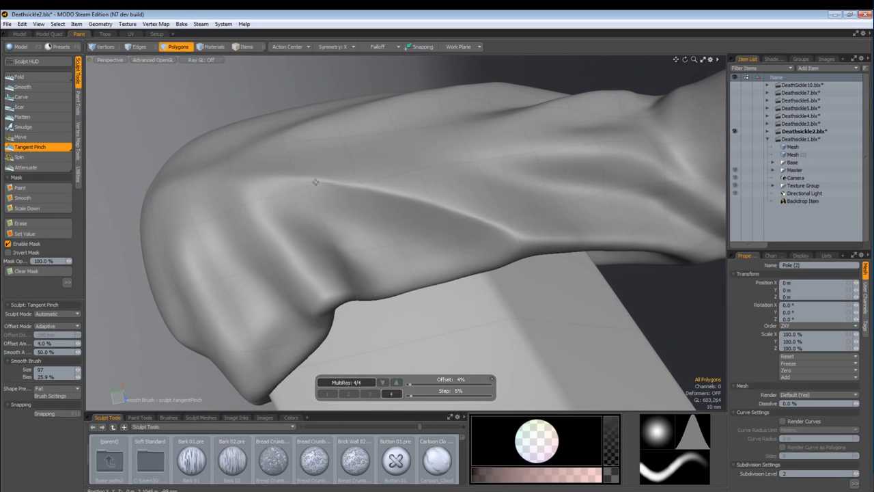
pyautogui.moveTo(441, 207)
pyautogui.keyDown('alt'); pyautogui.mouseDown()
pyautogui.moveTo(478, 225)
pyautogui.moveTo(463, 232)
pyautogui.mouseUp(); pyautogui.keyUp('alt')
# Turn on the Matcap Shader for the scene and look at the lower rim of the folds over the blade.
pyautogui.click(771, 59)
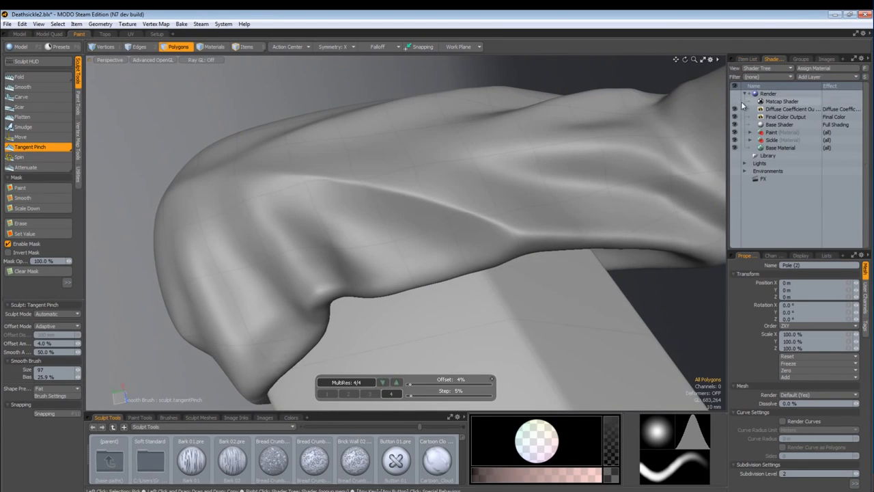
pyautogui.click(734, 101)
pyautogui.keyDown('alt'); pyautogui.moveTo(353, 293); pyautogui.dragTo(286, 140); pyautogui.keyUp('alt')
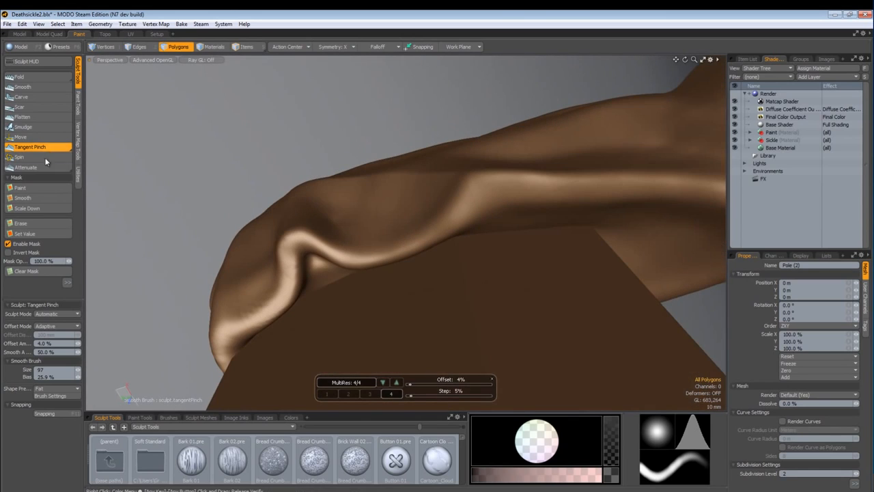
# Flatten the straight part of the folded rim along the blade with the Flatten tool at 2% offset, brush size 73 and 66.9% bias.
pyautogui.click(29, 118)
pyautogui.keyDown('alt'); pyautogui.moveTo(469, 177); pyautogui.dragTo(453, 219); pyautogui.keyUp('alt')
pyautogui.scroll(3, 512, 195)
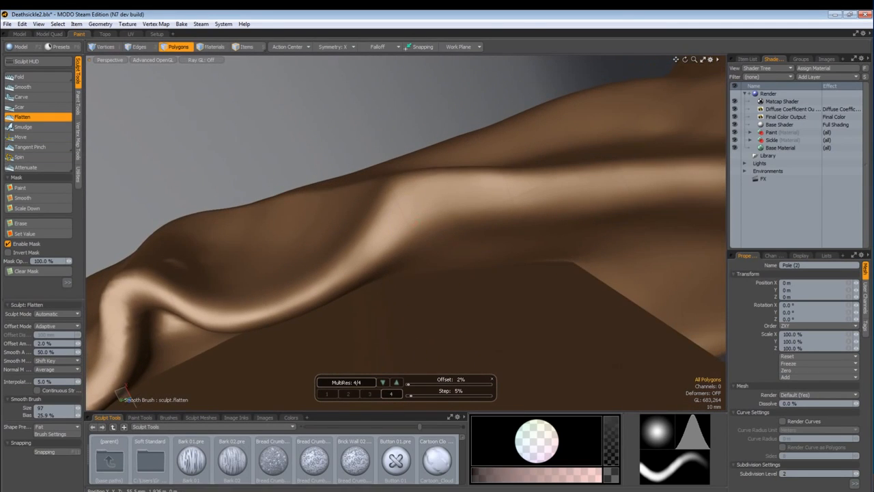
pyautogui.moveTo(406, 220)
pyautogui.mouseDown(button='right')
pyautogui.moveTo(414, 223)
pyautogui.moveTo(409, 214)
pyautogui.mouseUp(button='right')
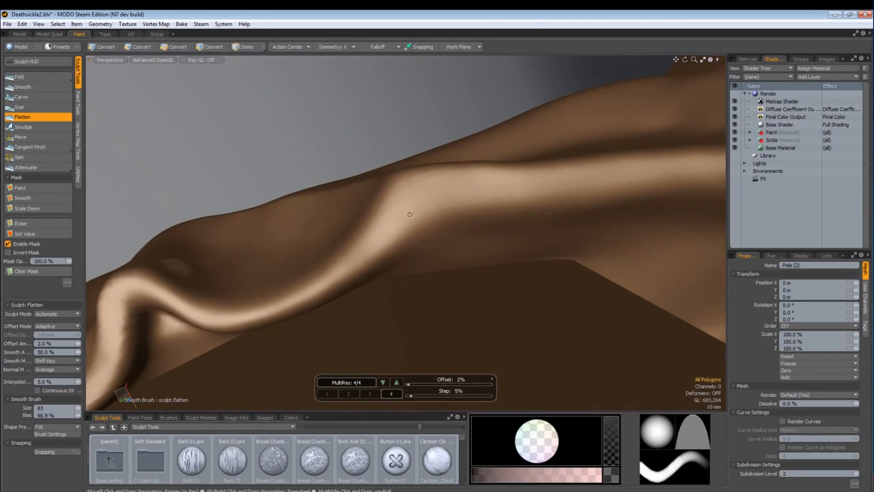
pyautogui.keyDown('alt'); pyautogui.moveTo(410, 213); pyautogui.dragTo(403, 205); pyautogui.keyUp('alt')
pyautogui.moveTo(403, 204); pyautogui.dragTo(397, 204, button='right')
pyautogui.keyDown('alt'); pyautogui.moveTo(397, 203); pyautogui.dragTo(402, 215); pyautogui.keyUp('alt')
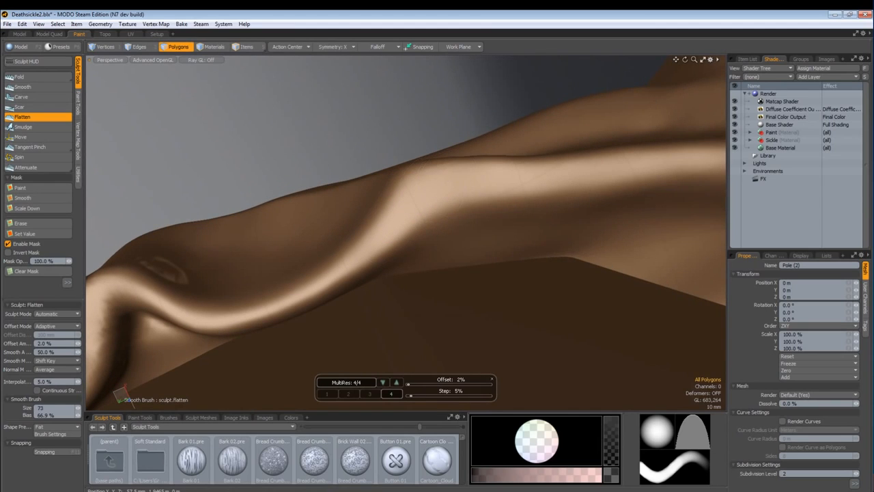
pyautogui.moveTo(488, 176)
pyautogui.mouseDown()
pyautogui.moveTo(505, 181)
pyautogui.moveTo(451, 179)
pyautogui.moveTo(605, 173)
pyautogui.mouseUp()
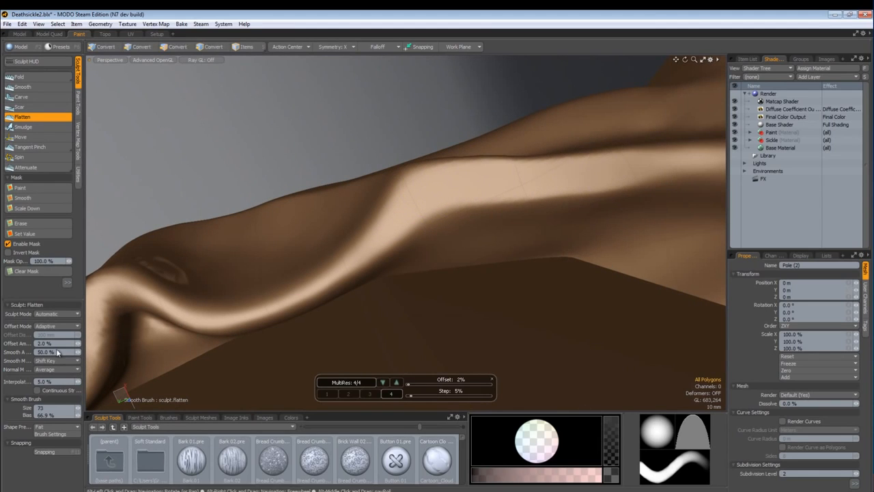
# Continue flattening the rim over the wavy fold and around the end of the thick part with the same brush.
pyautogui.keyDown('alt'); pyautogui.moveTo(552, 226); pyautogui.dragTo(468, 255); pyautogui.keyUp('alt')
pyautogui.moveTo(273, 253)
pyautogui.mouseDown()
pyautogui.moveTo(463, 269)
pyautogui.moveTo(359, 244)
pyautogui.moveTo(431, 261)
pyautogui.moveTo(368, 261)
pyautogui.moveTo(534, 359)
pyautogui.moveTo(444, 287)
pyautogui.moveTo(314, 263)
pyautogui.moveTo(259, 276)
pyautogui.moveTo(222, 338)
pyautogui.moveTo(419, 246)
pyautogui.mouseUp()
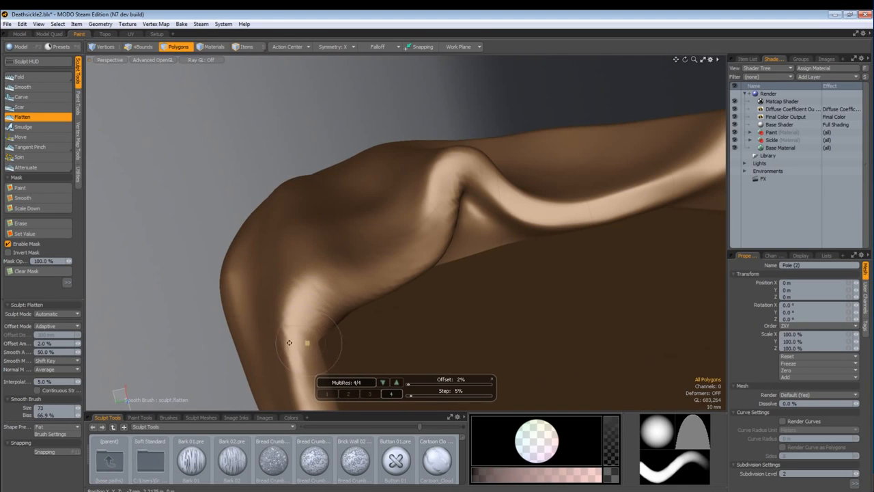
pyautogui.moveTo(289, 342)
pyautogui.keyDown('alt'); pyautogui.keyDown('shift'); pyautogui.mouseDown()
pyautogui.moveTo(310, 223)
pyautogui.moveTo(347, 355)
pyautogui.moveTo(339, 330)
pyautogui.moveTo(342, 250)
pyautogui.moveTo(338, 288)
pyautogui.mouseUp(); pyautogui.keyUp('shift'); pyautogui.keyUp('alt')
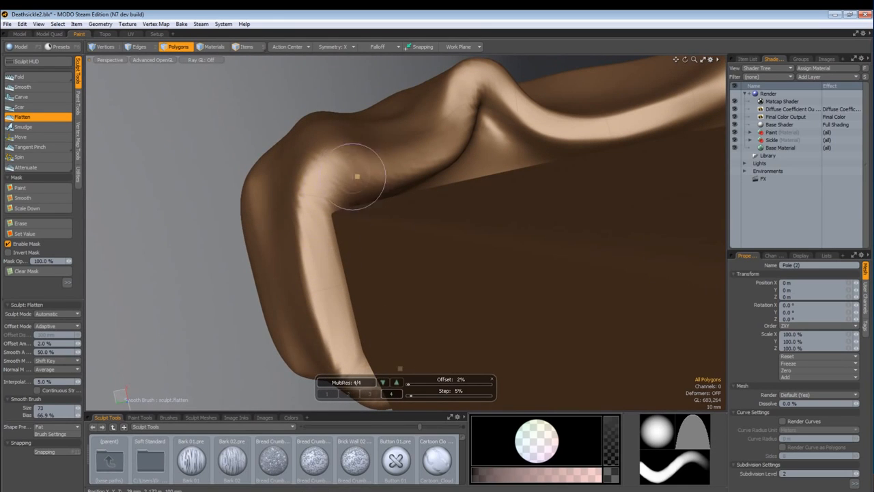
pyautogui.keyDown('alt'); pyautogui.moveTo(357, 176); pyautogui.dragTo(358, 237); pyautogui.keyUp('alt')
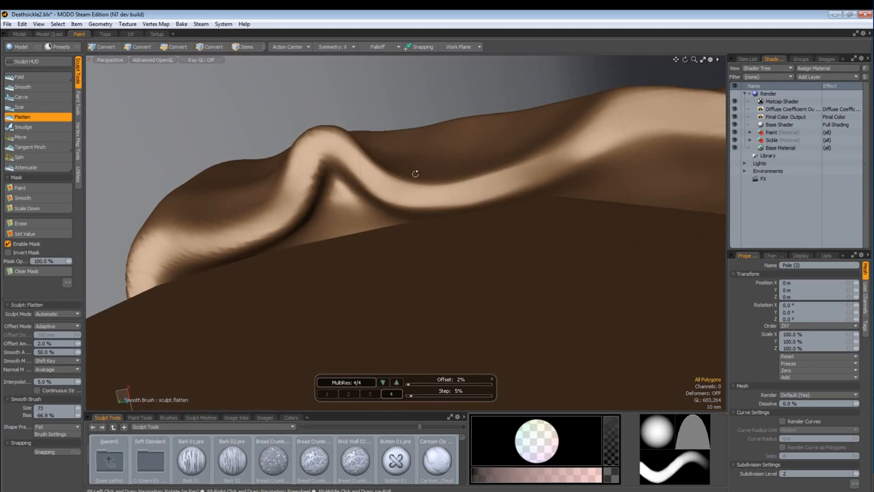
pyautogui.keyDown('alt'); pyautogui.moveTo(415, 173); pyautogui.dragTo(400, 268); pyautogui.keyUp('alt')
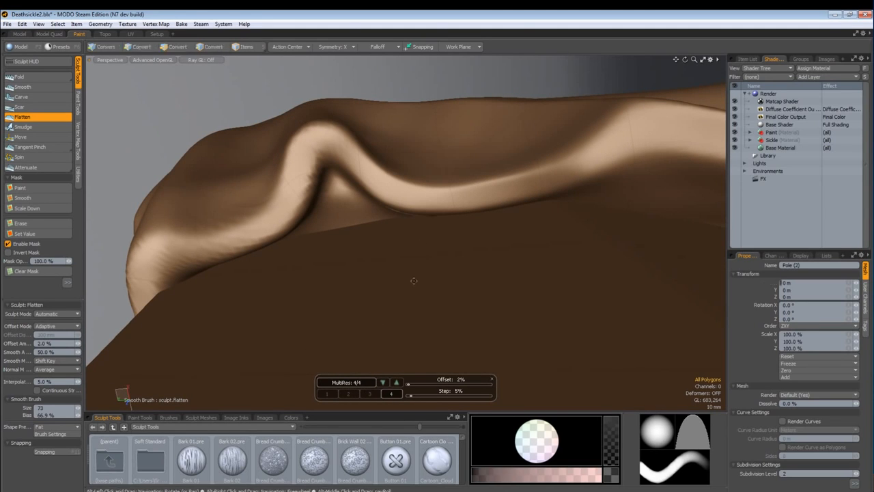
pyautogui.keyDown('alt'); pyautogui.moveTo(414, 281); pyautogui.dragTo(388, 242); pyautogui.keyUp('alt')
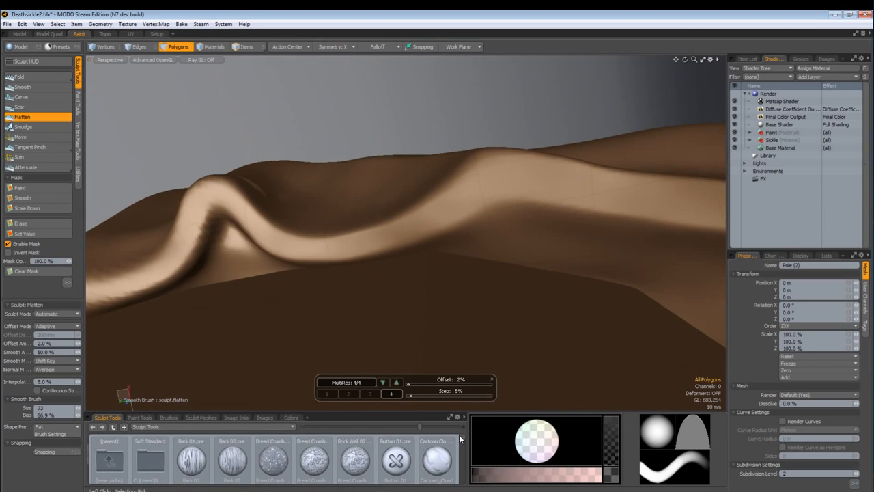
# Open the Soft Standard brush presets and try the Emboss, Flatten and Fold soft brushes, ending on the Inflate-Soft preset.
pyautogui.moveTo(463, 439)
pyautogui.mouseDown()
pyautogui.moveTo(462, 450)
pyautogui.moveTo(462, 434)
pyautogui.mouseUp()
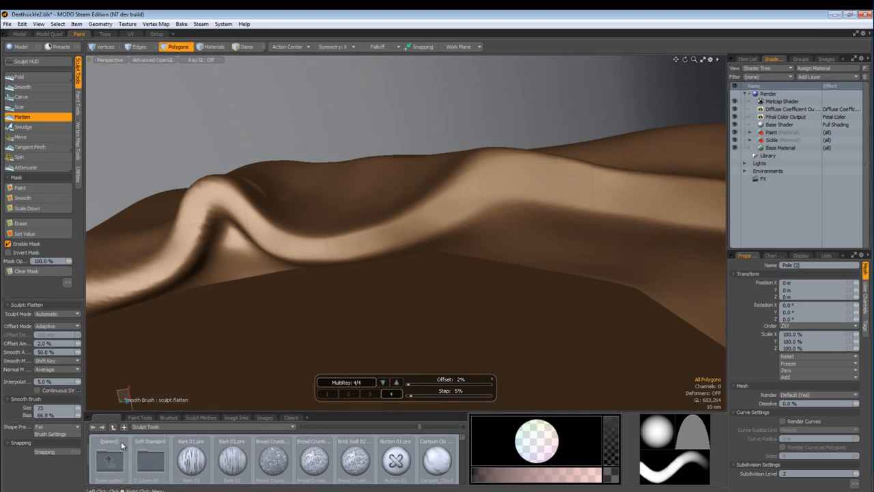
pyautogui.doubleClick(150, 463)
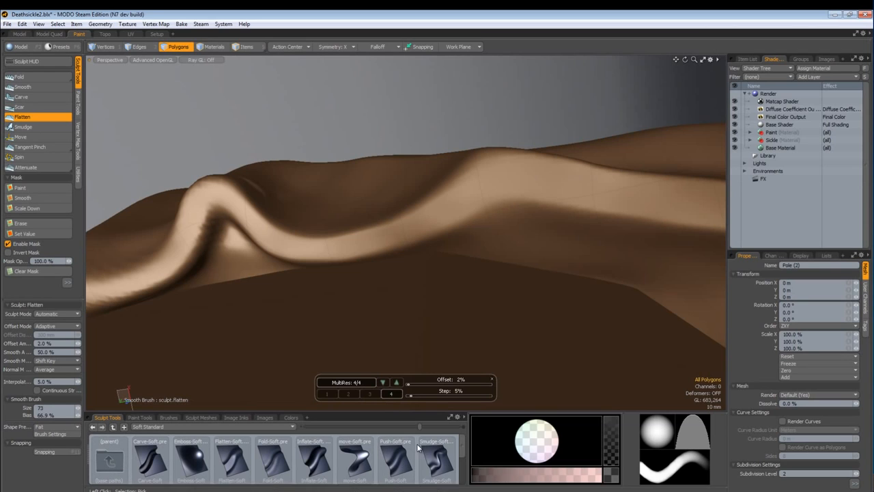
pyautogui.moveTo(463, 446)
pyautogui.mouseDown()
pyautogui.moveTo(468, 457)
pyautogui.moveTo(455, 439)
pyautogui.mouseUp()
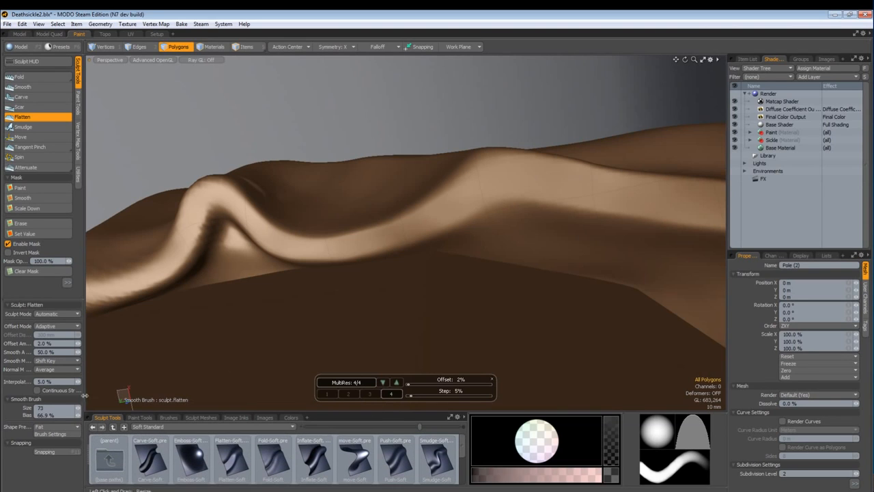
pyautogui.click(197, 468)
pyautogui.click(225, 476)
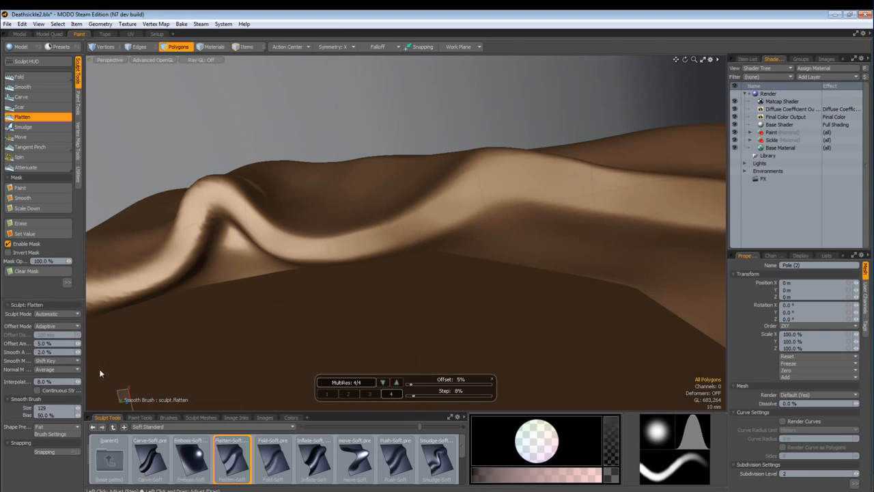
pyautogui.click(278, 462)
pyautogui.click(316, 467)
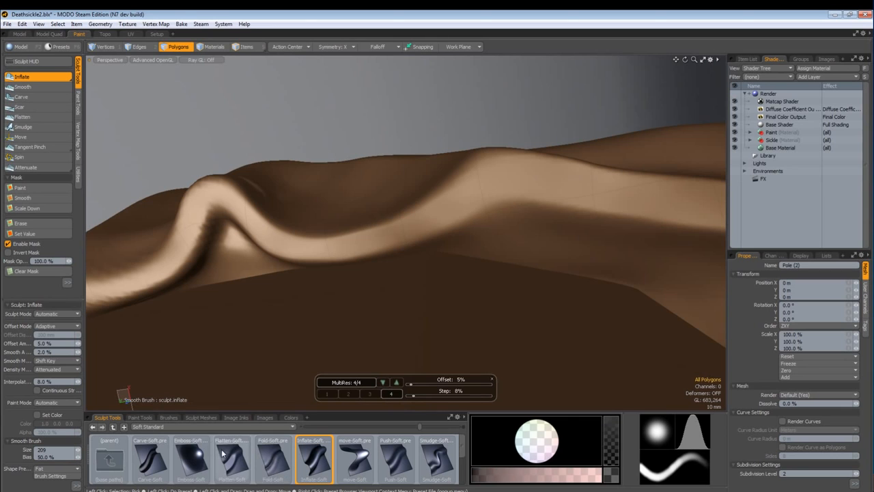
# Switch to the Fold-Soft brush preset from the Soft Standard set.
pyautogui.click(270, 461)
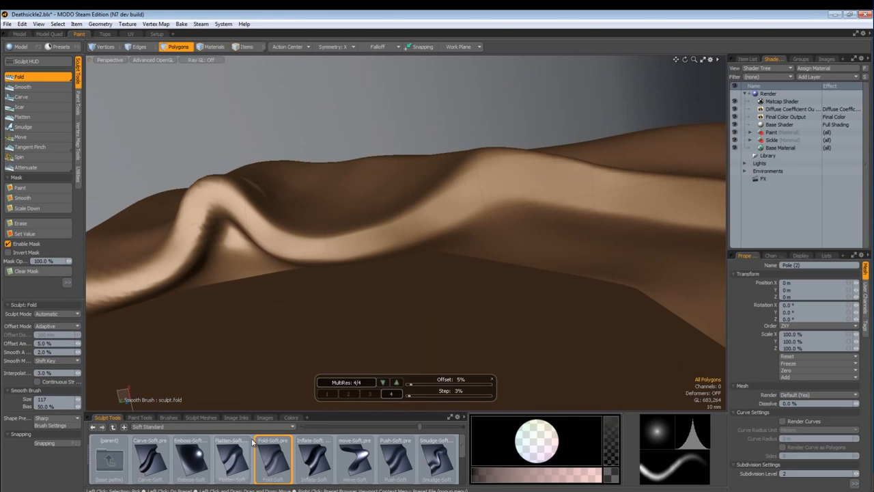
pyautogui.moveTo(278, 192)
pyautogui.keyDown('alt'); pyautogui.mouseDown()
pyautogui.moveTo(333, 277)
pyautogui.moveTo(529, 265)
pyautogui.moveTo(568, 289)
pyautogui.moveTo(363, 329)
pyautogui.moveTo(314, 329)
pyautogui.mouseUp(); pyautogui.keyUp('alt')
pyautogui.scroll(-3, 332, 277)
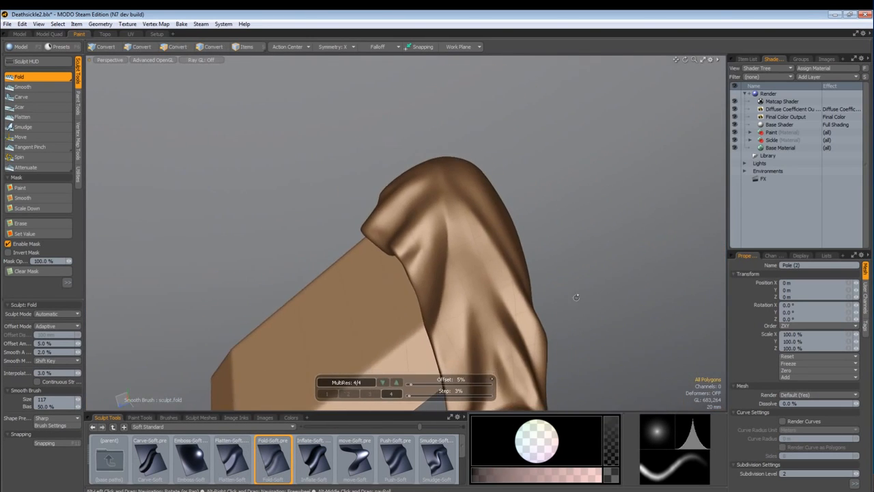
pyautogui.keyDown('alt'); pyautogui.moveTo(577, 294); pyautogui.dragTo(491, 253); pyautogui.keyUp('alt')
# Try the Spin tool at 25% offset, 85% bias and brush size 112 on the upper folds, and undo the swirl.
pyautogui.click(19, 157)
pyautogui.keyDown('alt'); pyautogui.moveTo(409, 260); pyautogui.dragTo(444, 252); pyautogui.keyUp('alt')
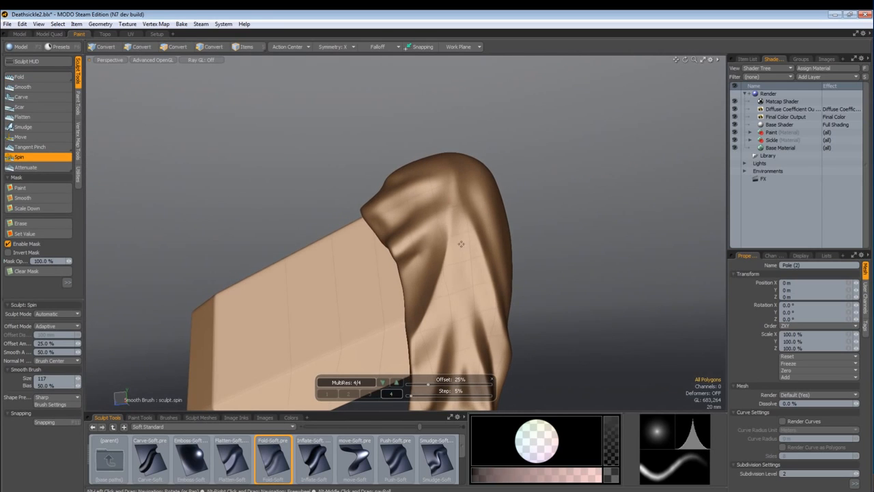
pyautogui.moveTo(418, 254); pyautogui.dragTo(419, 238, button='right')
pyautogui.keyDown('alt'); pyautogui.moveTo(423, 260); pyautogui.dragTo(444, 278); pyautogui.keyUp('alt')
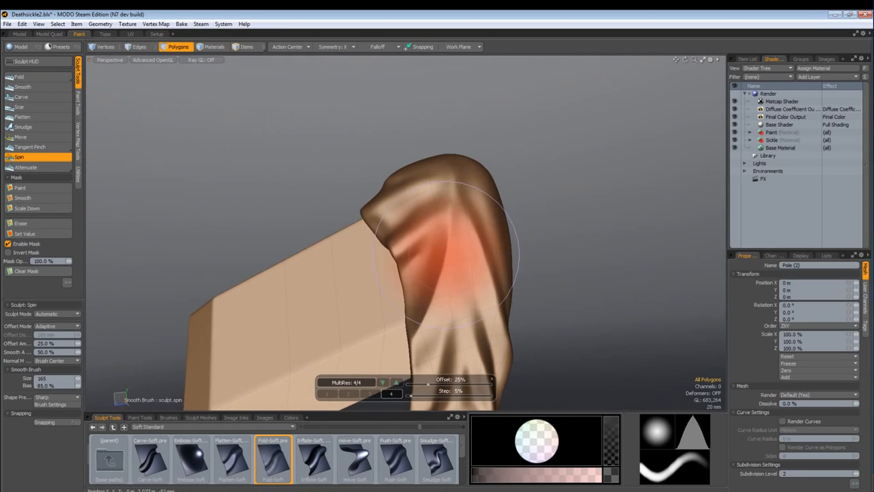
pyautogui.moveTo(447, 251); pyautogui.dragTo(411, 251, button='right')
pyautogui.moveTo(411, 251)
pyautogui.keyDown('alt'); pyautogui.mouseDown()
pyautogui.moveTo(445, 244)
pyautogui.moveTo(455, 261)
pyautogui.moveTo(444, 240)
pyautogui.moveTo(441, 253)
pyautogui.mouseUp(); pyautogui.keyUp('alt')
pyautogui.moveTo(533, 293)
pyautogui.keyDown('alt'); pyautogui.mouseDown()
pyautogui.moveTo(568, 307)
pyautogui.moveTo(648, 310)
pyautogui.moveTo(496, 300)
pyautogui.moveTo(511, 299)
pyautogui.moveTo(462, 354)
pyautogui.moveTo(407, 308)
pyautogui.mouseUp(); pyautogui.keyUp('alt')
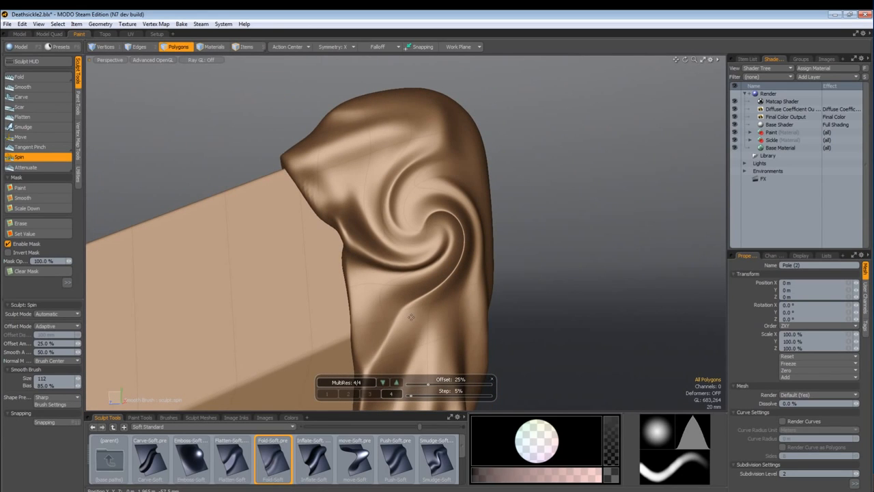
pyautogui.hotkey('ctrl', 'z')
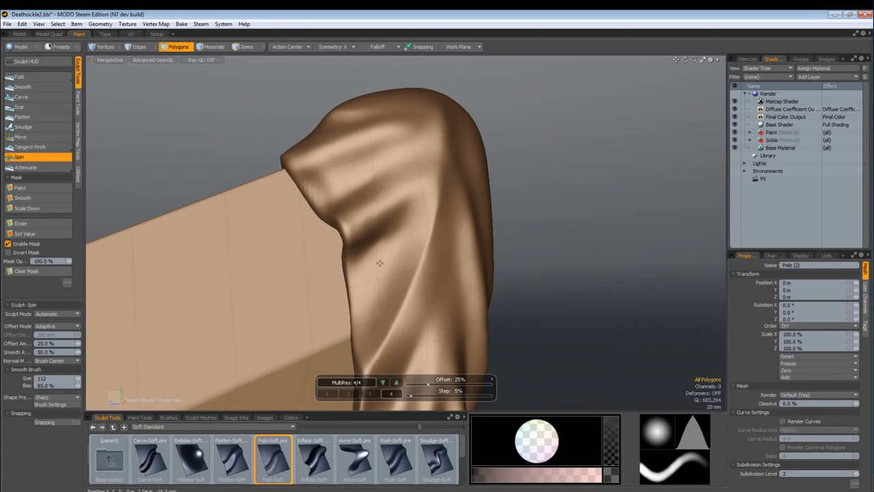
# Try twisting the whole upper end of the cloth with a Spin brush of size 275, and undo the twist.
pyautogui.keyDown('ctrl'); pyautogui.keyDown('alt'); pyautogui.moveTo(395, 267); pyautogui.dragTo(314, 267); pyautogui.keyUp('alt'); pyautogui.keyUp('ctrl')
pyautogui.moveTo(377, 219); pyautogui.dragTo(450, 219, button='right')
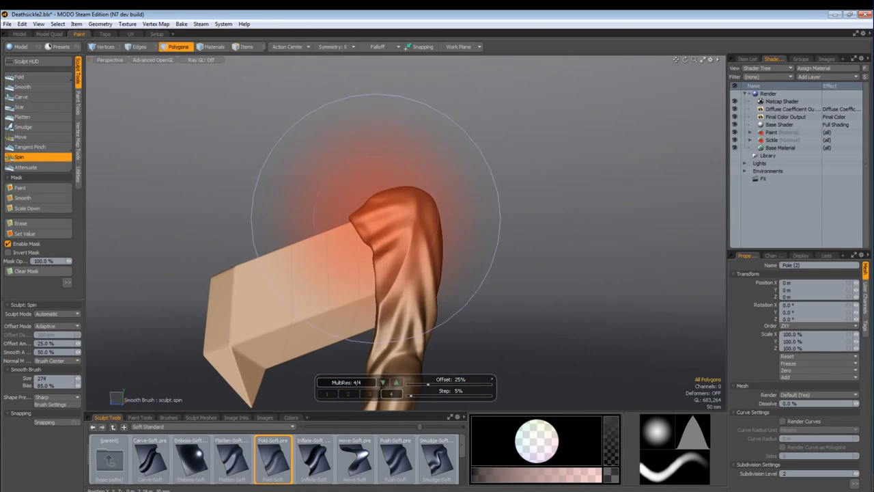
pyautogui.moveTo(397, 226); pyautogui.dragTo(374, 242)
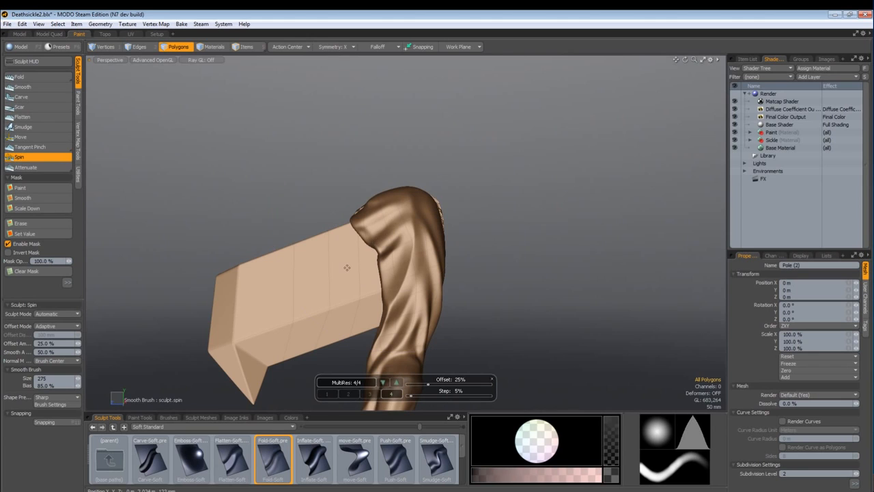
pyautogui.hotkey('ctrl', 'z')
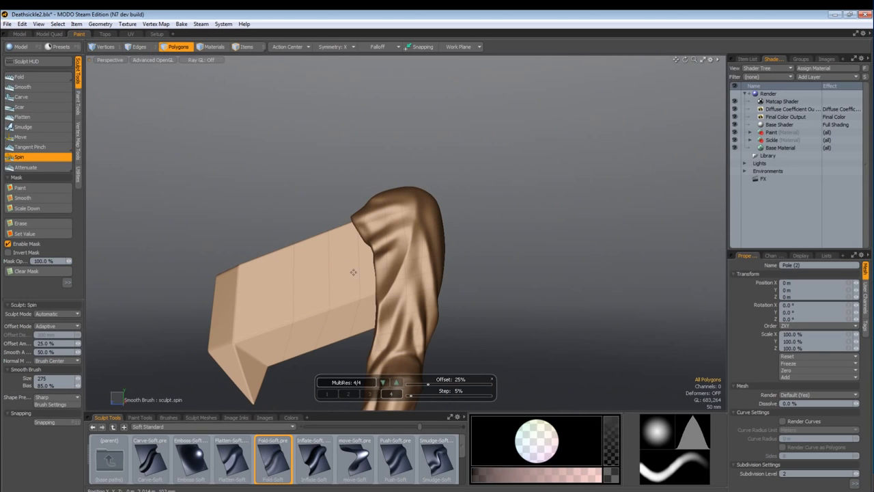
# Smudge the cloth above the lower folds with the Smudge tool at 25% offset, brush size 146 and 82.5% bias.
pyautogui.keyDown('alt'); pyautogui.moveTo(353, 272); pyautogui.dragTo(403, 290); pyautogui.keyUp('alt')
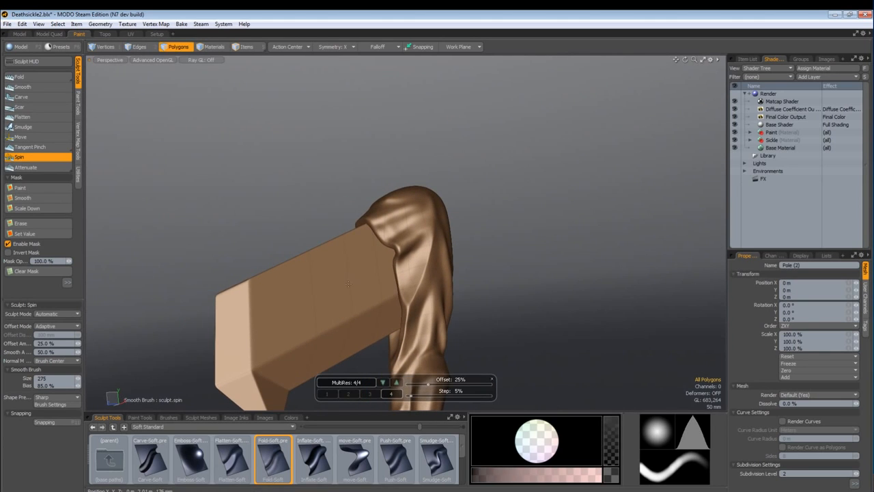
pyautogui.click(27, 127)
pyautogui.keyDown('alt'); pyautogui.moveTo(465, 289); pyautogui.dragTo(388, 289); pyautogui.keyUp('alt')
pyautogui.scroll(3, 417, 319)
pyautogui.scroll(4, 418, 319)
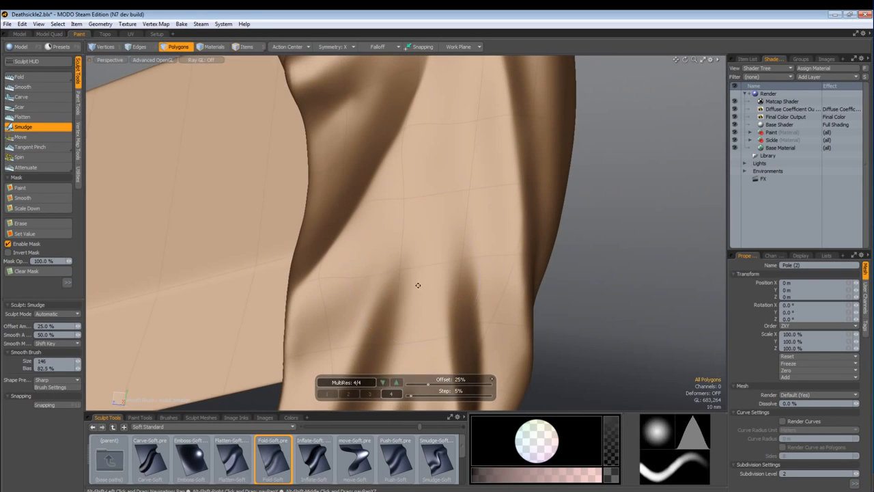
pyautogui.moveTo(416, 289)
pyautogui.keyDown('alt'); pyautogui.mouseDown()
pyautogui.moveTo(343, 253)
pyautogui.moveTo(230, 238)
pyautogui.moveTo(424, 219)
pyautogui.mouseUp(); pyautogui.keyUp('alt')
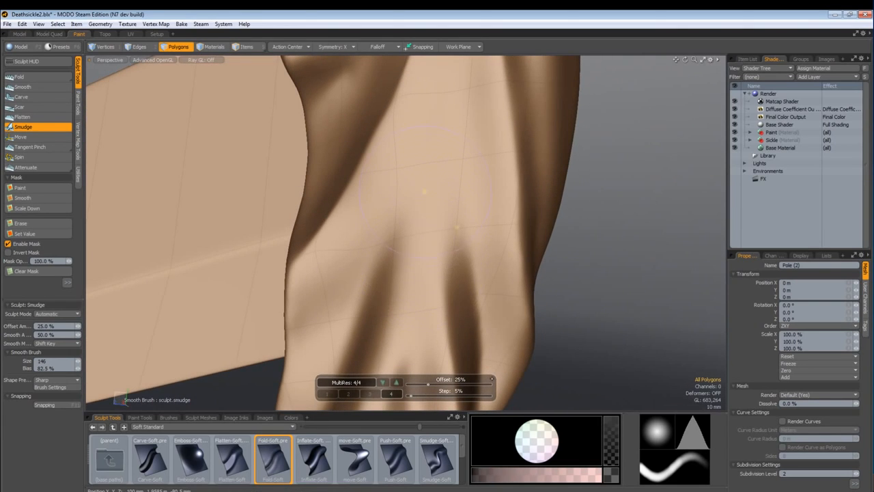
pyautogui.keyDown('alt'); pyautogui.moveTo(423, 274); pyautogui.dragTo(209, 256); pyautogui.keyUp('alt')
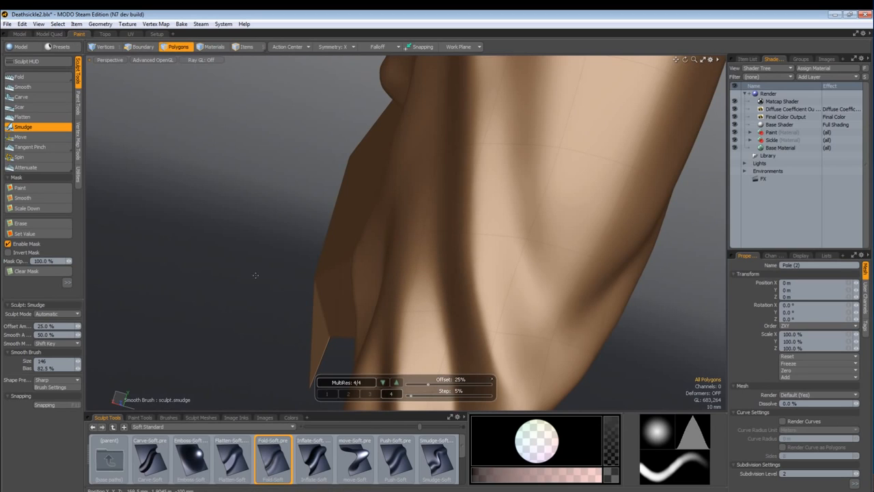
pyautogui.keyDown('alt'); pyautogui.moveTo(379, 228); pyautogui.dragTo(441, 233); pyautogui.keyUp('alt')
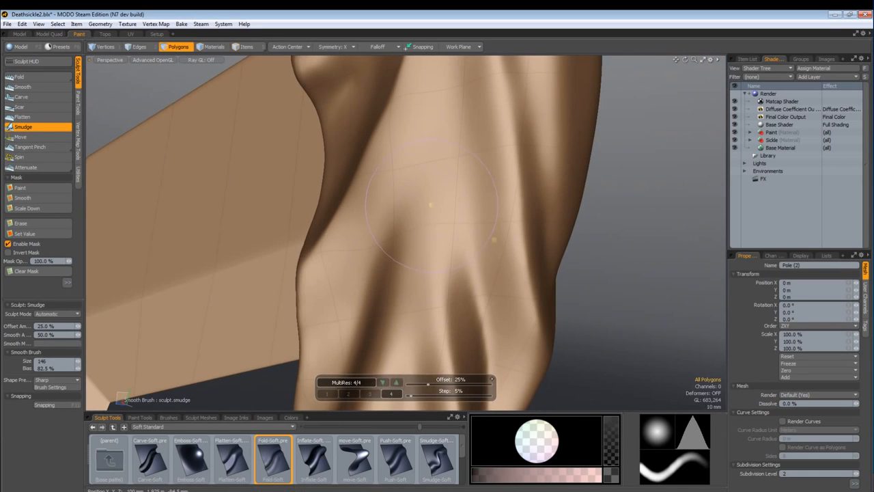
# Push and pull the folds beside the blade using the Move tool at 40% offset, brush size 192 and 81.5% bias.
pyautogui.click(28, 138)
pyautogui.keyDown('alt'); pyautogui.moveTo(322, 273); pyautogui.dragTo(183, 318); pyautogui.keyUp('alt')
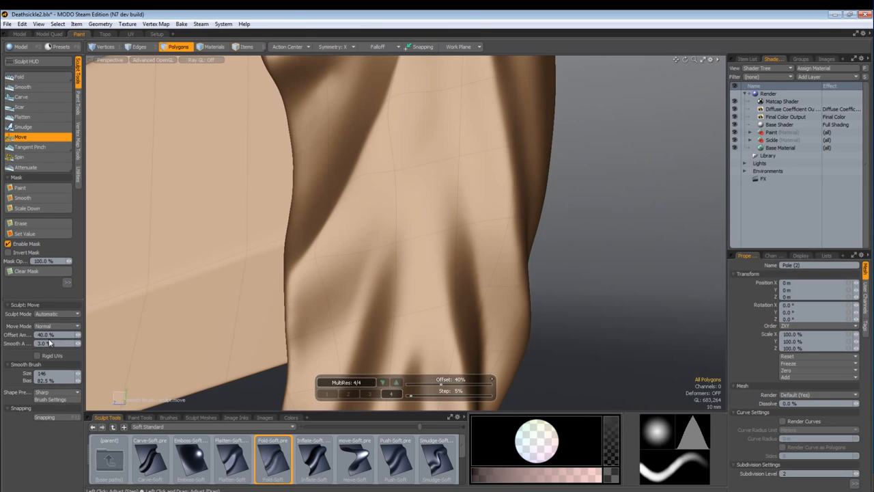
pyautogui.moveTo(321, 292)
pyautogui.keyDown('alt'); pyautogui.mouseDown()
pyautogui.moveTo(545, 312)
pyautogui.moveTo(449, 245)
pyautogui.mouseUp(); pyautogui.keyUp('alt')
pyautogui.moveTo(448, 245); pyautogui.dragTo(480, 268, button='right')
pyautogui.keyDown('alt'); pyautogui.moveTo(419, 272); pyautogui.dragTo(434, 246); pyautogui.keyUp('alt')
pyautogui.moveTo(434, 246); pyautogui.dragTo(434, 224, button='right')
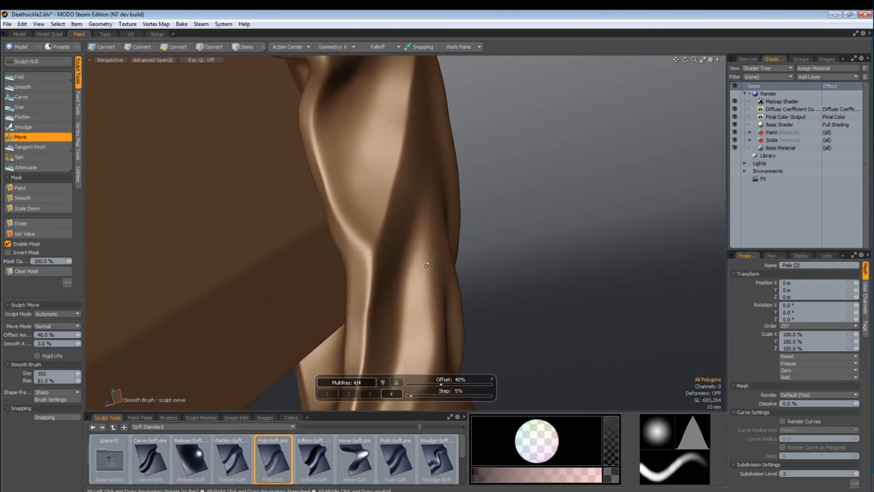
pyautogui.moveTo(429, 273)
pyautogui.keyDown('alt'); pyautogui.mouseDown()
pyautogui.moveTo(432, 260)
pyautogui.moveTo(539, 250)
pyautogui.mouseUp(); pyautogui.keyUp('alt')
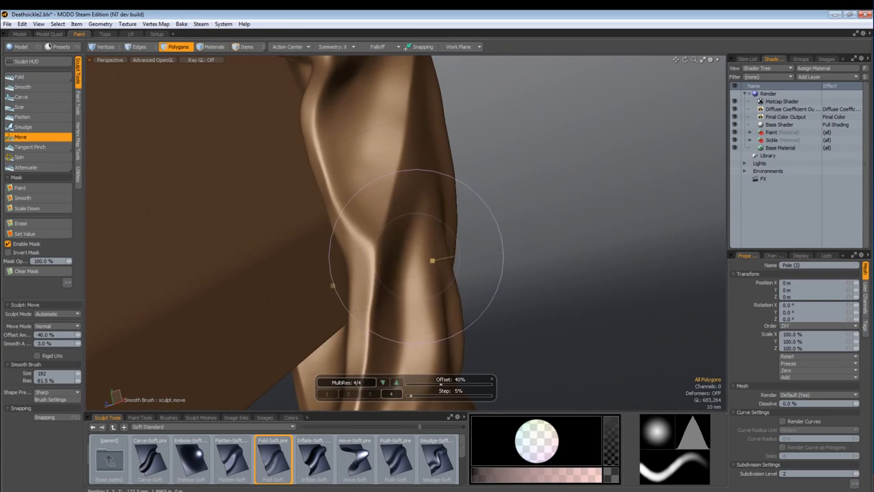
# Reshape the cloth where it meets the blade with a Move brush of size 206, and drop the tool.
pyautogui.moveTo(431, 259)
pyautogui.keyDown('alt'); pyautogui.mouseDown()
pyautogui.moveTo(349, 289)
pyautogui.moveTo(244, 309)
pyautogui.mouseUp(); pyautogui.keyUp('alt')
pyautogui.moveTo(354, 262); pyautogui.dragTo(364, 261, button='right')
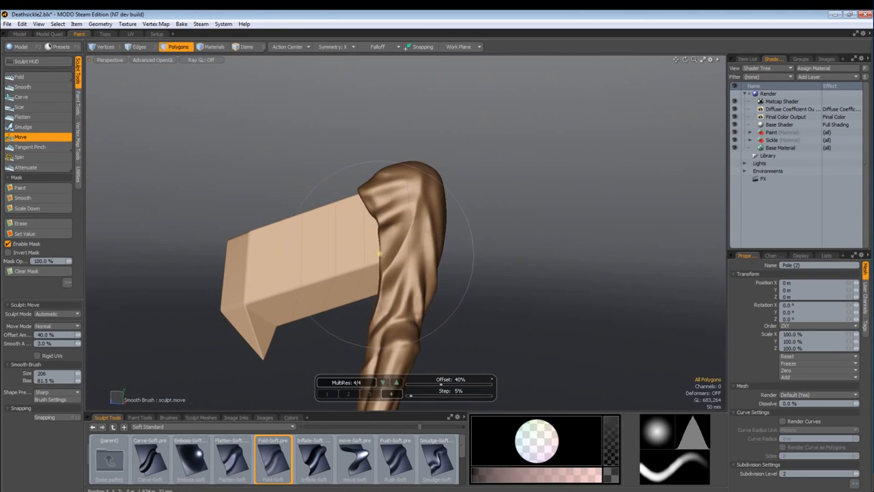
pyautogui.moveTo(380, 254)
pyautogui.mouseDown()
pyautogui.moveTo(413, 253)
pyautogui.moveTo(364, 260)
pyautogui.moveTo(358, 275)
pyautogui.mouseUp()
pyautogui.press('q')
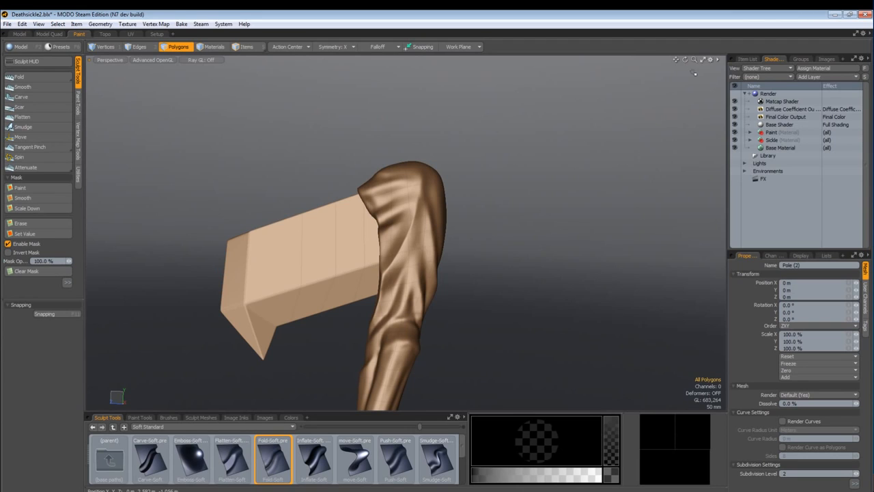
# Activate the Deathsickle7 scene, turn on its Matcap Shader and look over the detailed sickle from blade to handle.
pyautogui.click(747, 59)
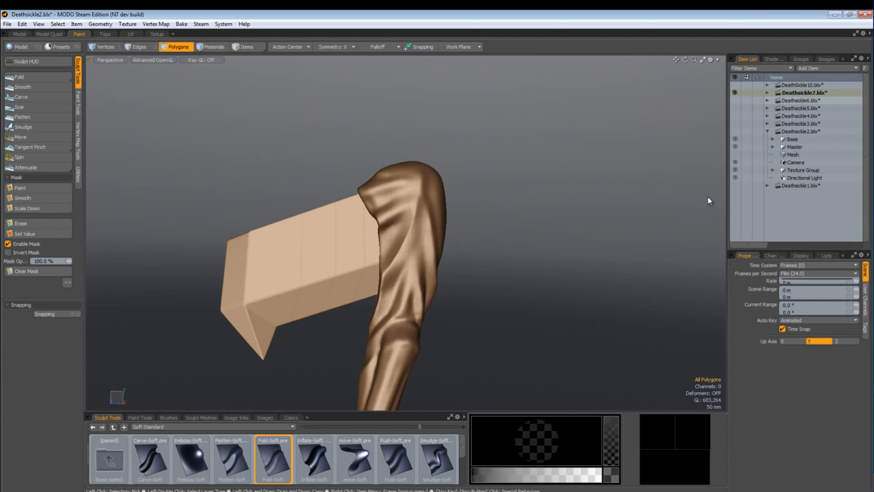
pyautogui.keyDown('alt'); pyautogui.moveTo(383, 301); pyautogui.dragTo(404, 279); pyautogui.keyUp('alt')
pyautogui.click(770, 59)
pyautogui.click(734, 101)
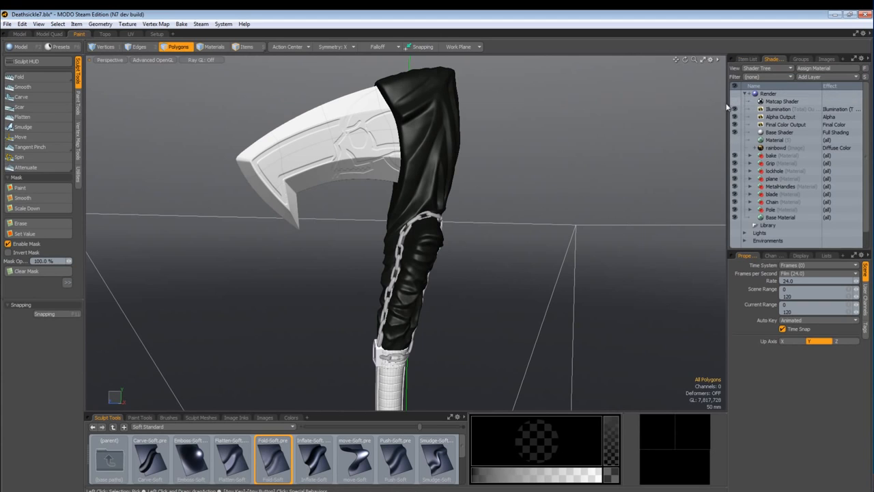
pyautogui.moveTo(347, 312)
pyautogui.keyDown('alt'); pyautogui.mouseDown()
pyautogui.moveTo(435, 324)
pyautogui.moveTo(374, 284)
pyautogui.moveTo(262, 289)
pyautogui.moveTo(386, 241)
pyautogui.mouseUp(); pyautogui.keyUp('alt')
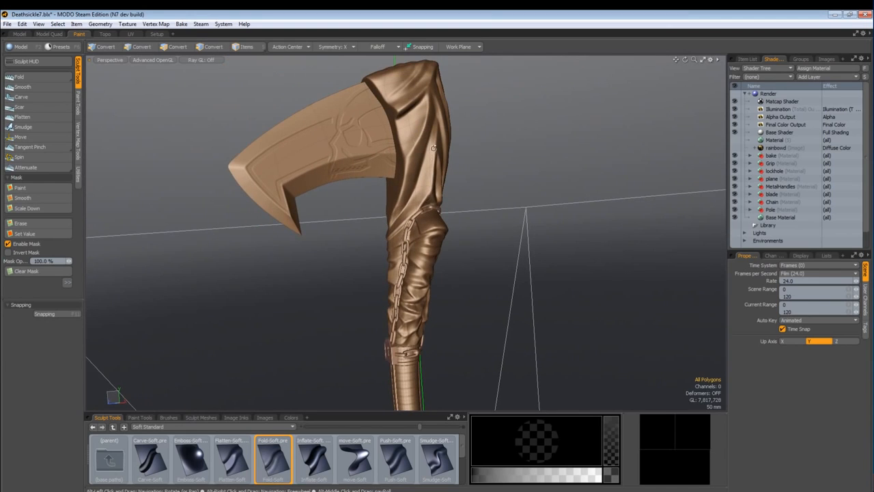
pyautogui.keyDown('alt'); pyautogui.moveTo(434, 148); pyautogui.dragTo(271, 213); pyautogui.keyUp('alt')
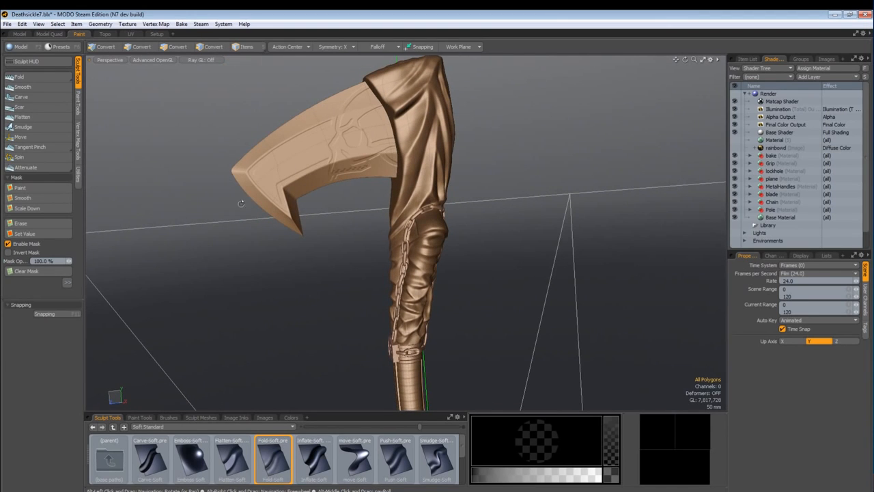
pyautogui.keyDown('alt'); pyautogui.moveTo(367, 311); pyautogui.dragTo(515, 275); pyautogui.keyUp('alt')
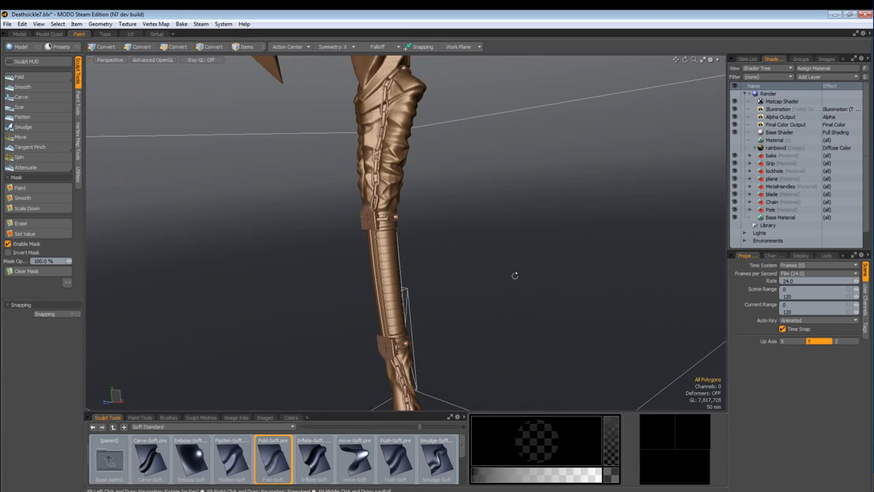
# Make the DeathSickle10 scene active.
pyautogui.click(746, 59)
pyautogui.click(795, 85)
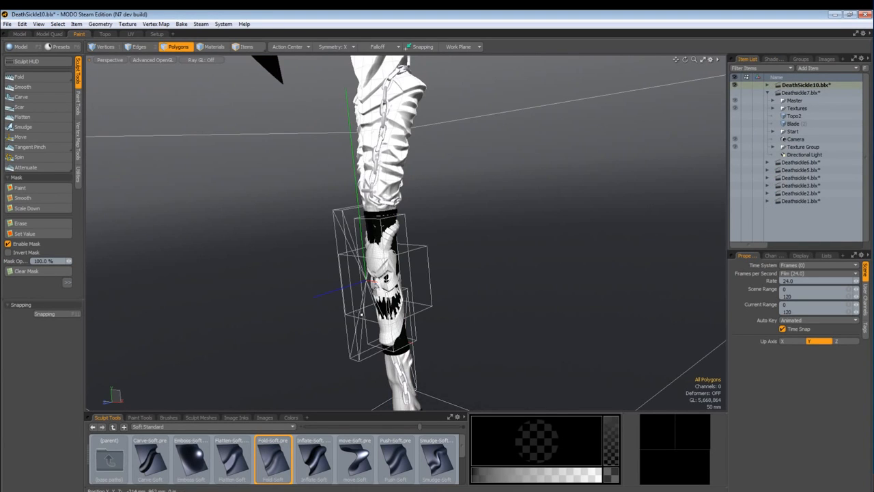
pyautogui.keyDown('alt'); pyautogui.moveTo(270, 262); pyautogui.dragTo(341, 253); pyautogui.keyUp('alt')
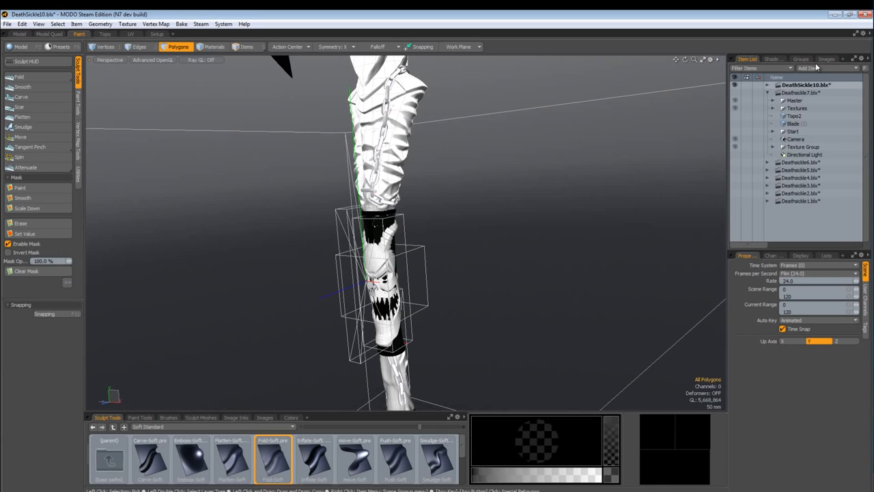
# Add a Matcap Shader above the Shading Normal Output, using the 9b_MC_025.png image from the 9b Matcap Library.
pyautogui.click(772, 59)
pyautogui.click(789, 101)
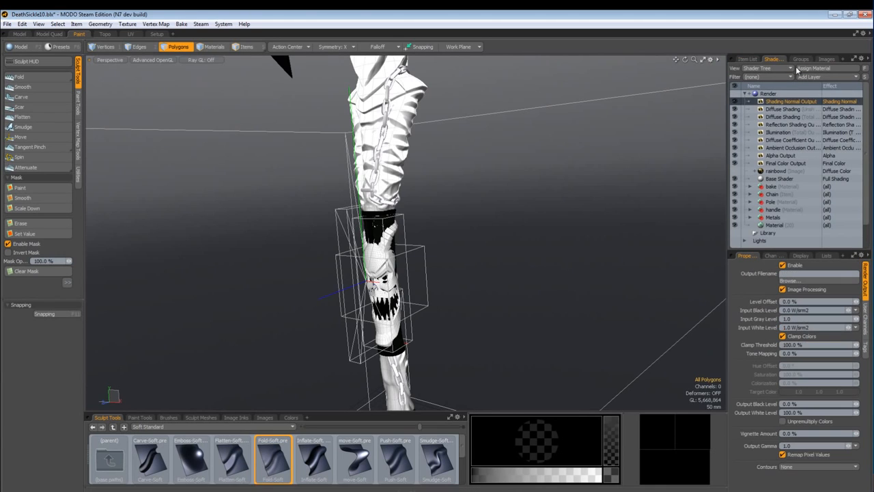
pyautogui.click(813, 76)
pyautogui.moveTo(813, 123)
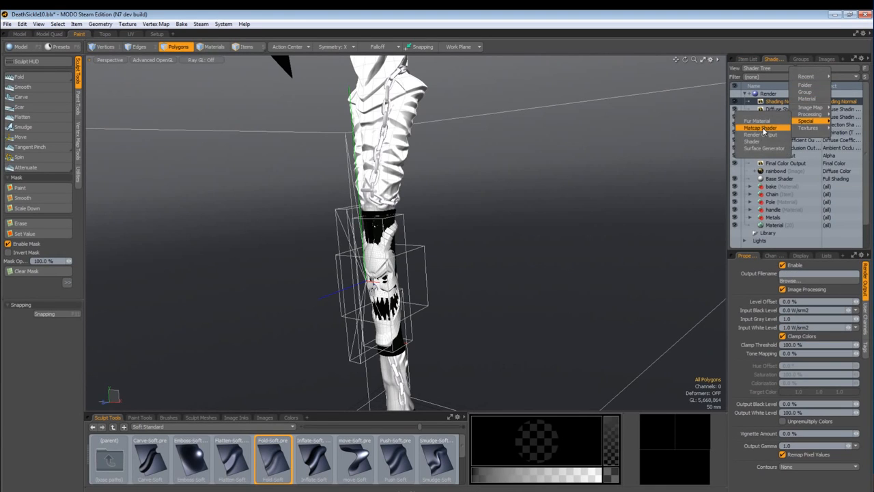
pyautogui.click(763, 129)
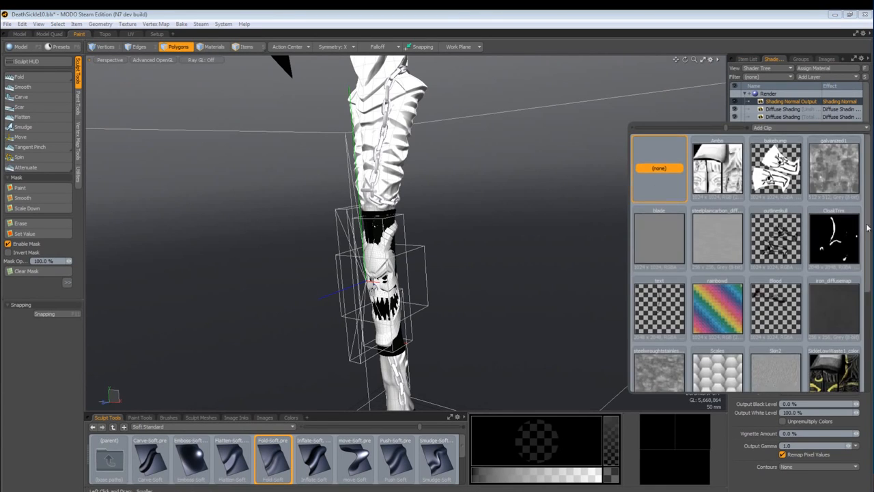
pyautogui.scroll(-5, 867, 227)
pyautogui.scroll(5, 727, 140)
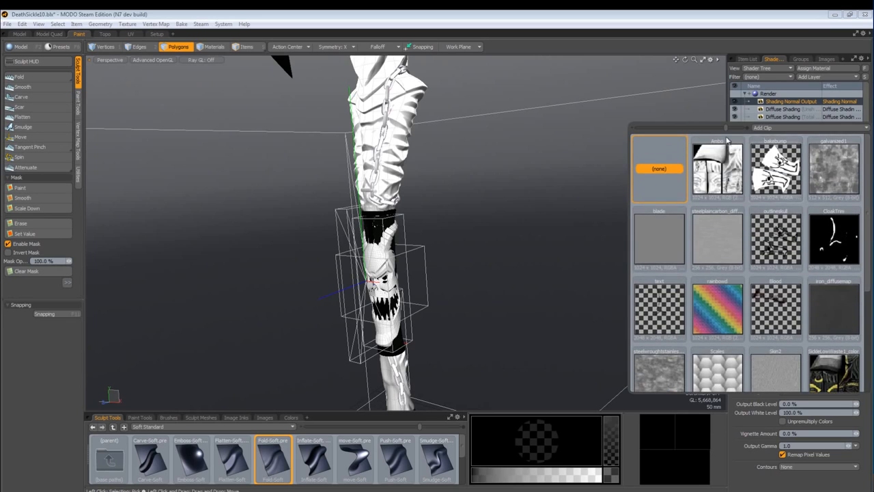
pyautogui.click(785, 129)
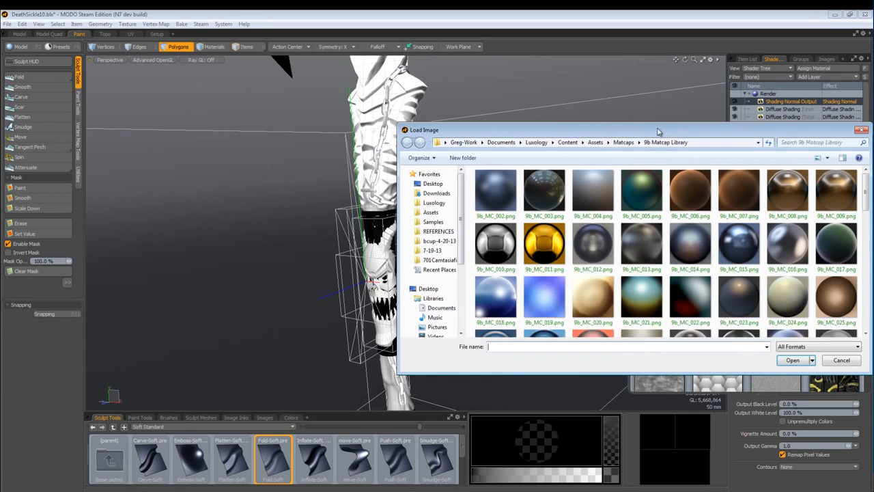
pyautogui.moveTo(657, 128); pyautogui.dragTo(575, 102)
pyautogui.doubleClick(753, 275)
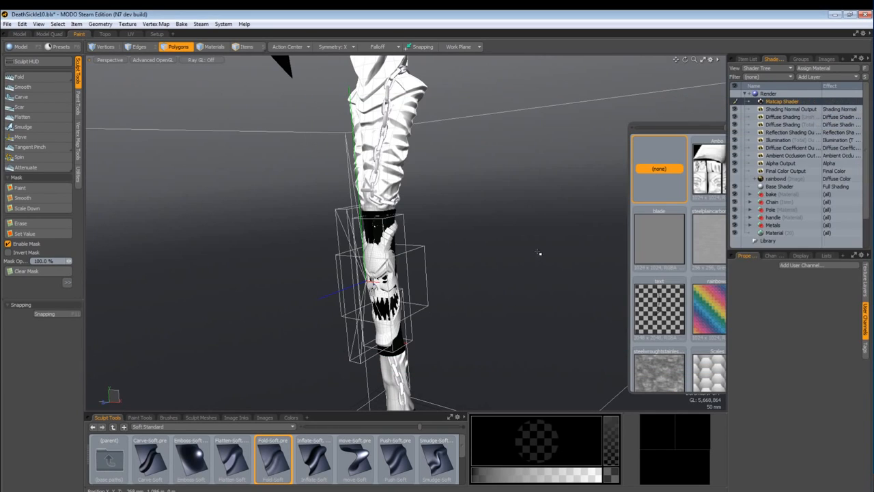
# Examine the carved head on the DeathSickle10 handle up close, and select its mesh item to inspect the wireframe.
pyautogui.keyDown('alt'); pyautogui.moveTo(418, 313); pyautogui.dragTo(476, 321); pyautogui.keyUp('alt')
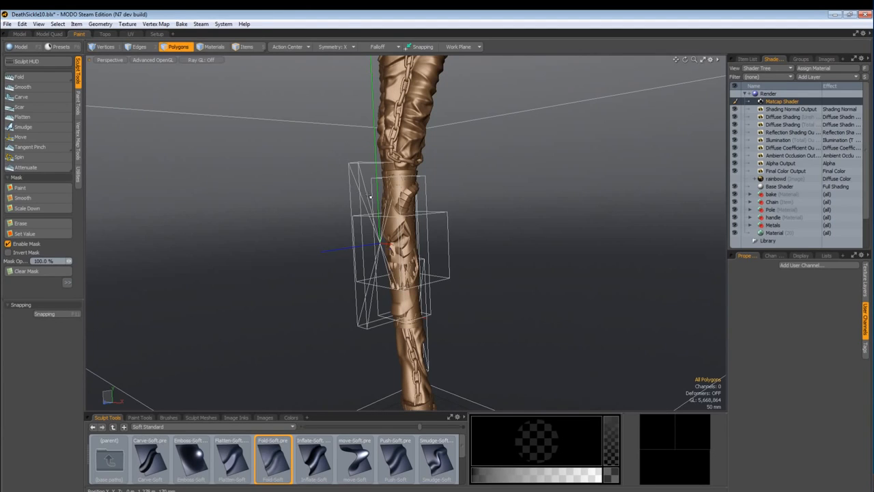
pyautogui.moveTo(412, 216)
pyautogui.keyDown('ctrl'); pyautogui.keyDown('alt'); pyautogui.mouseDown()
pyautogui.moveTo(476, 242)
pyautogui.moveTo(332, 255)
pyautogui.moveTo(543, 267)
pyautogui.moveTo(484, 254)
pyautogui.mouseUp(); pyautogui.keyUp('alt'); pyautogui.keyUp('ctrl')
pyautogui.moveTo(403, 290)
pyautogui.keyDown('alt'); pyautogui.keyDown('shift'); pyautogui.mouseDown()
pyautogui.moveTo(423, 257)
pyautogui.moveTo(278, 239)
pyautogui.mouseUp(); pyautogui.keyUp('shift'); pyautogui.keyUp('alt')
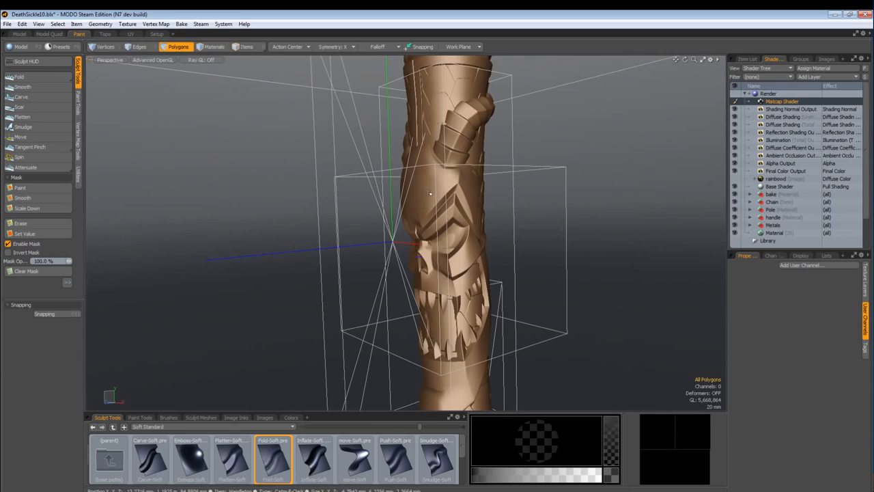
pyautogui.press('1')
pyautogui.click(246, 48)
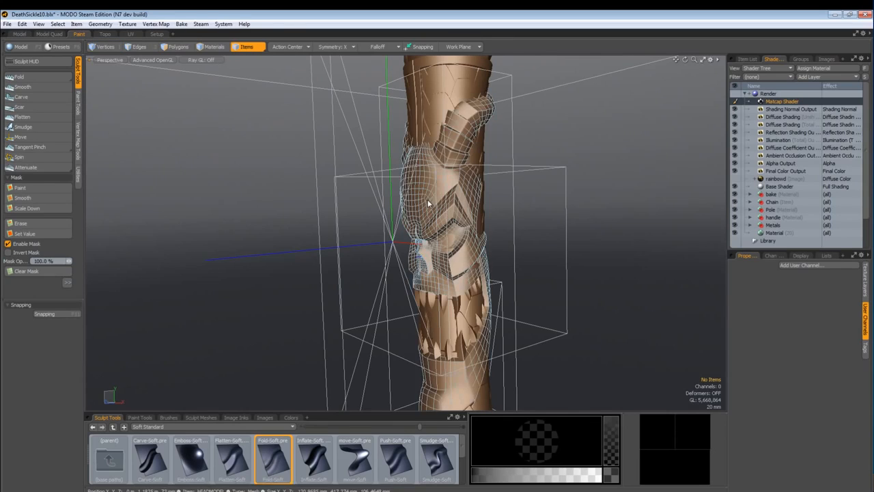
pyautogui.click(410, 176)
pyautogui.moveTo(478, 226)
pyautogui.keyDown('alt'); pyautogui.mouseDown()
pyautogui.moveTo(557, 226)
pyautogui.moveTo(410, 222)
pyautogui.moveTo(452, 247)
pyautogui.mouseUp(); pyautogui.keyUp('alt')
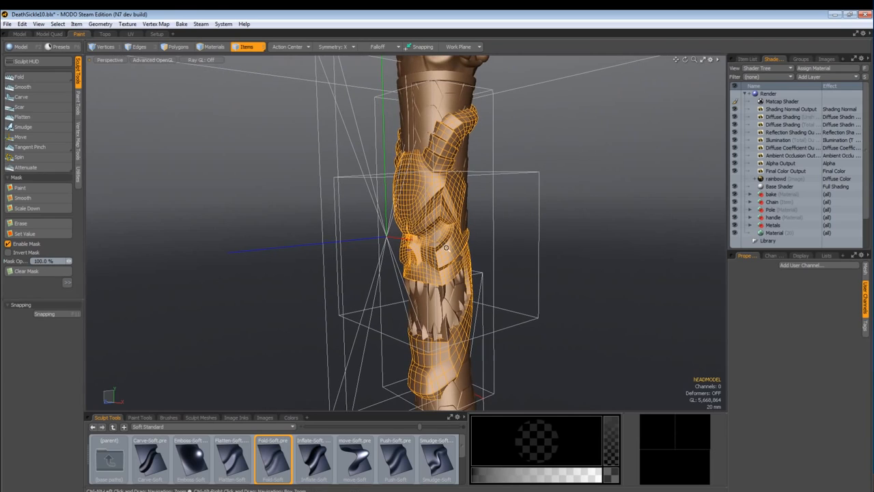
# Make the Deathsickle7 scene active and hide the detailed Handletop (3) mesh between the two lockboxes.
pyautogui.click(746, 59)
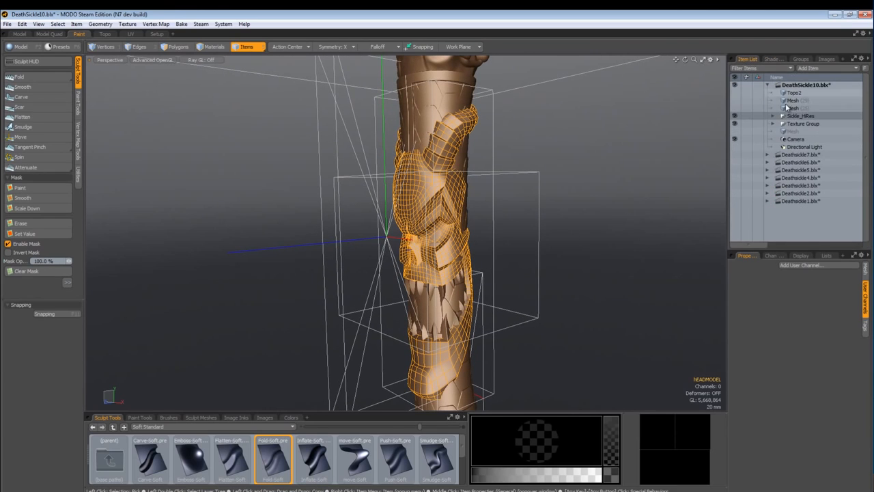
pyautogui.click(789, 155)
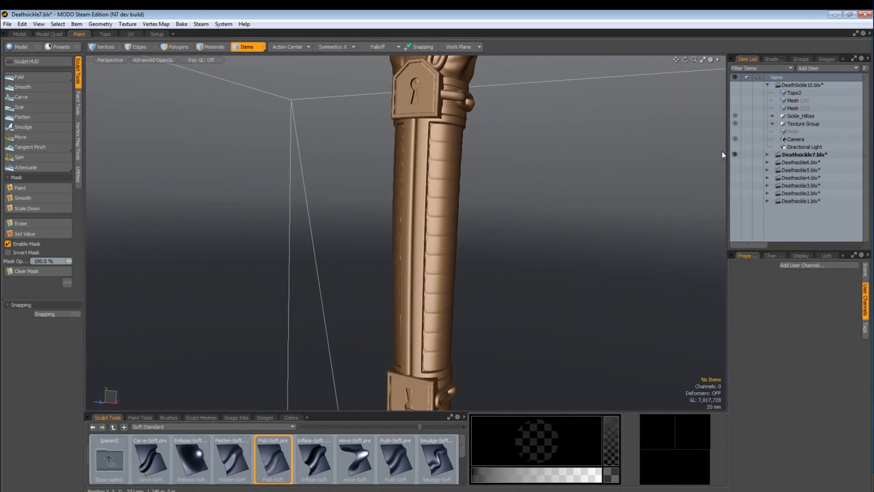
pyautogui.click(416, 176)
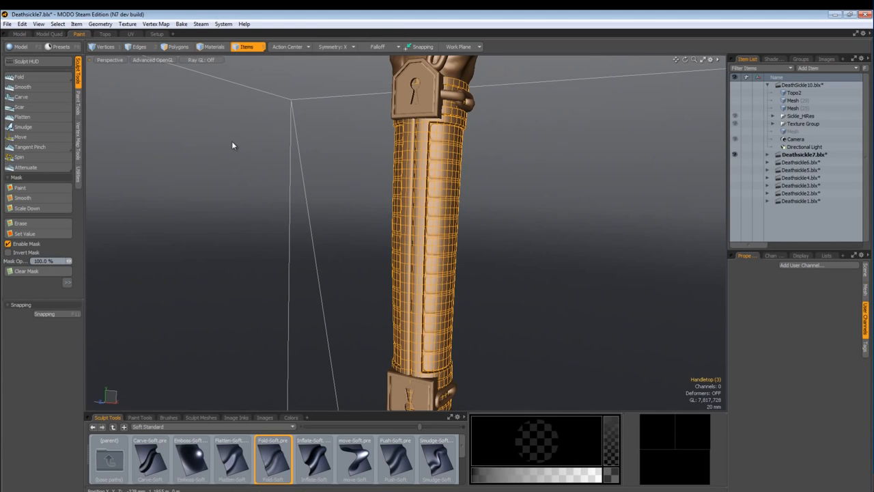
pyautogui.click(768, 155)
pyautogui.click(772, 162)
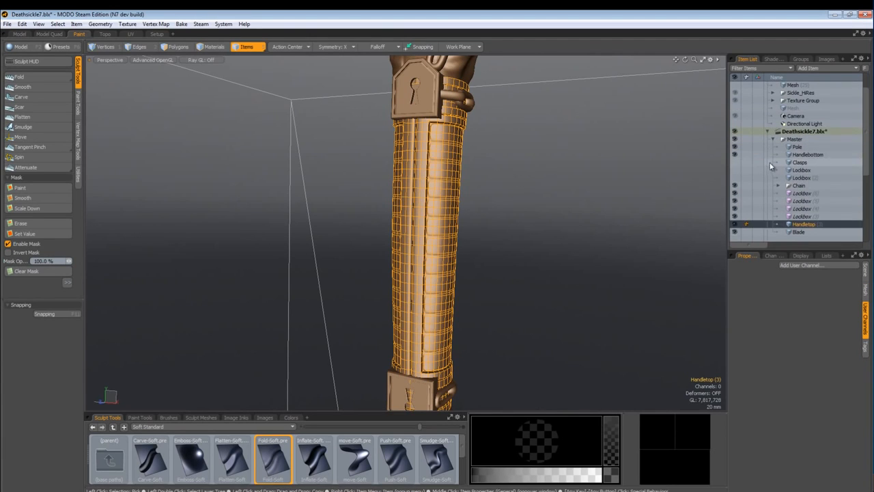
pyautogui.scroll(-3, 865, 179)
pyautogui.scroll(-1, 735, 164)
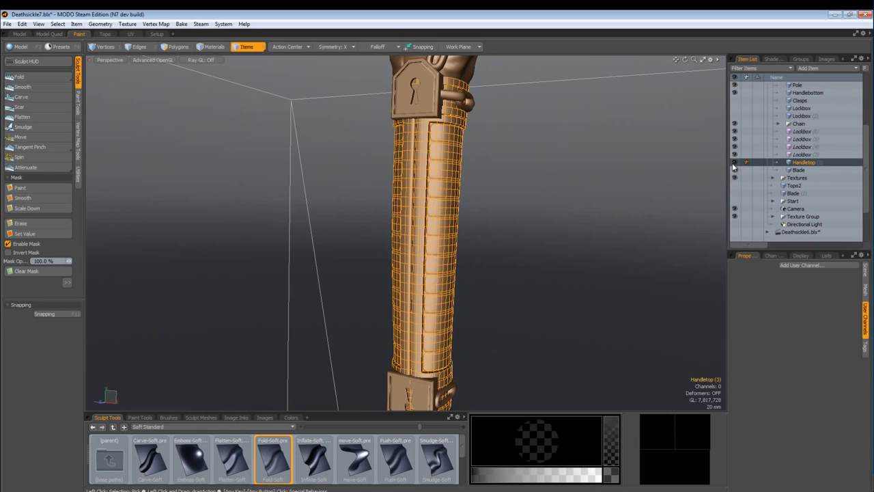
pyautogui.click(734, 163)
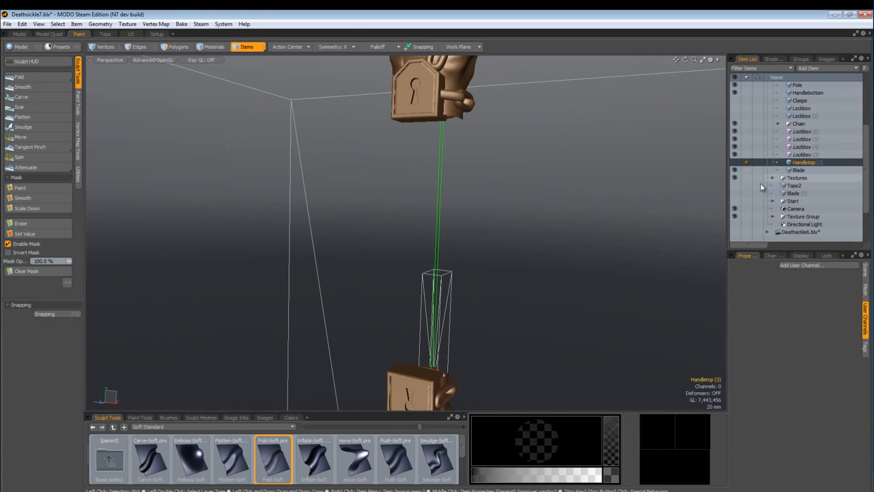
# Show the Start group with only its plain Handletop mesh visible, and select that mesh for polygon work.
pyautogui.click(773, 201)
pyautogui.scroll(-1, 772, 205)
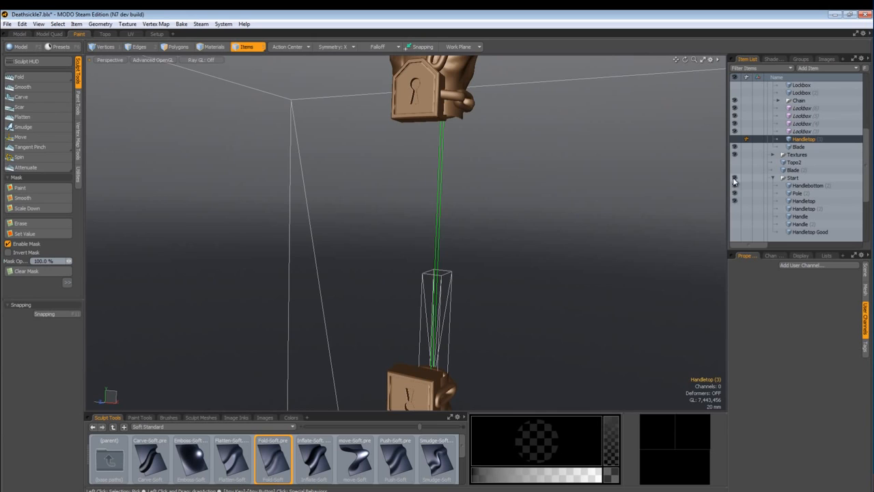
pyautogui.click(734, 177)
pyautogui.click(734, 200)
pyautogui.click(734, 201)
pyautogui.keyDown('alt'); pyautogui.moveTo(424, 223); pyautogui.dragTo(447, 240); pyautogui.keyUp('alt')
pyautogui.click(407, 229)
pyautogui.click(175, 46)
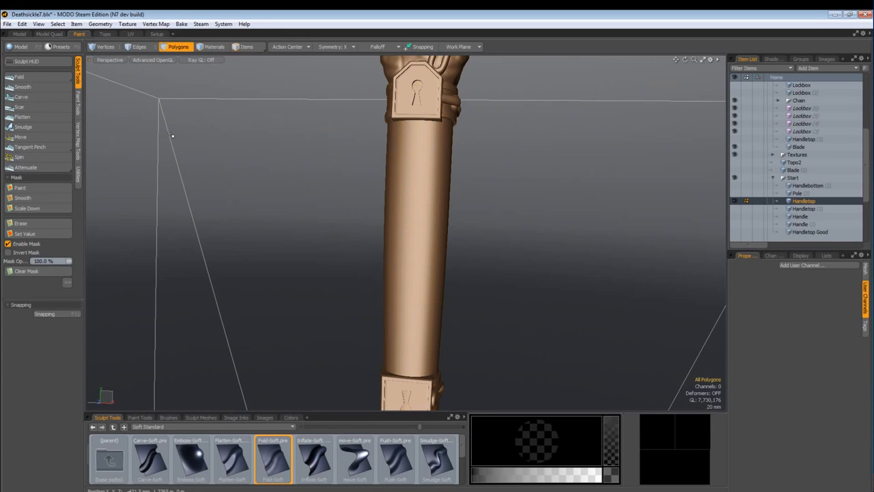
# Turn on MultiRes at level 4 and build up a swollen bulge along the plain handle with a Push brush of size 61.
pyautogui.click(17, 76)
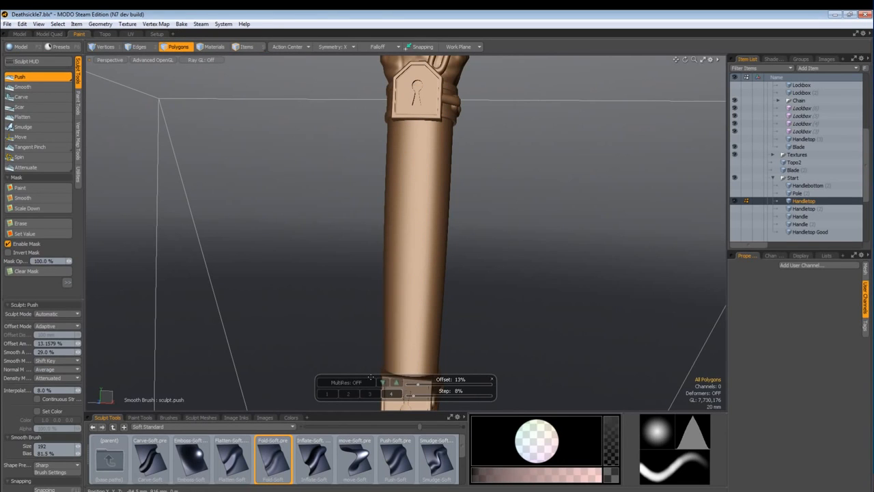
pyautogui.keyDown('alt'); pyautogui.moveTo(336, 366); pyautogui.dragTo(406, 281); pyautogui.keyUp('alt')
pyautogui.keyDown('alt'); pyautogui.moveTo(454, 331); pyautogui.dragTo(431, 240); pyautogui.keyUp('alt')
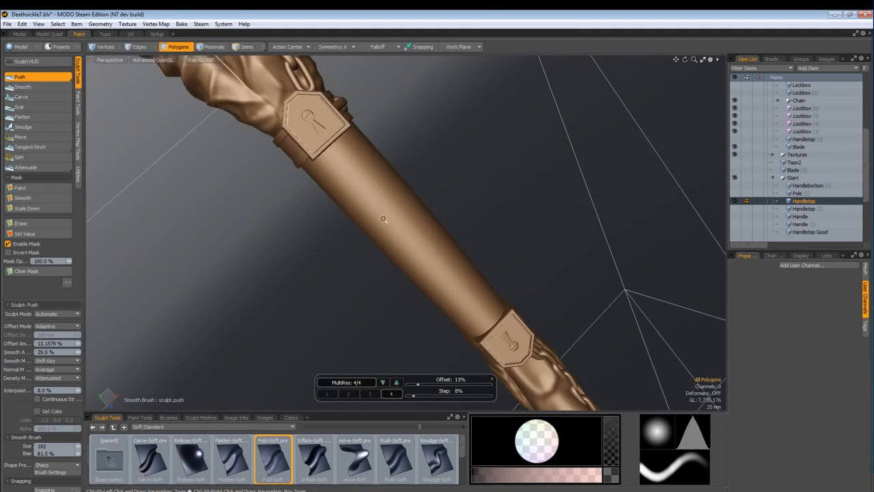
pyautogui.keyDown('alt'); pyautogui.moveTo(384, 220); pyautogui.dragTo(346, 209); pyautogui.keyUp('alt')
pyautogui.scroll(3, 345, 209)
pyautogui.moveTo(380, 195)
pyautogui.mouseDown(button='right')
pyautogui.moveTo(304, 194)
pyautogui.moveTo(335, 191)
pyautogui.moveTo(335, 181)
pyautogui.mouseUp(button='right')
pyautogui.moveTo(375, 196)
pyautogui.keyDown('alt'); pyautogui.mouseDown()
pyautogui.moveTo(398, 212)
pyautogui.moveTo(376, 195)
pyautogui.mouseUp(); pyautogui.keyUp('alt')
pyautogui.moveTo(377, 196); pyautogui.dragTo(363, 196, button='right')
pyautogui.moveTo(367, 206)
pyautogui.keyDown('alt'); pyautogui.mouseDown()
pyautogui.moveTo(321, 232)
pyautogui.moveTo(429, 199)
pyautogui.moveTo(378, 200)
pyautogui.moveTo(465, 277)
pyautogui.moveTo(456, 205)
pyautogui.moveTo(404, 160)
pyautogui.moveTo(379, 167)
pyautogui.moveTo(464, 303)
pyautogui.moveTo(447, 225)
pyautogui.mouseUp(); pyautogui.keyUp('alt')
pyautogui.keyDown('alt'); pyautogui.moveTo(457, 209); pyautogui.dragTo(536, 140); pyautogui.keyUp('alt')
pyautogui.moveTo(498, 303)
pyautogui.mouseDown()
pyautogui.moveTo(513, 322)
pyautogui.moveTo(518, 314)
pyautogui.moveTo(476, 316)
pyautogui.moveTo(516, 308)
pyautogui.mouseUp()
pyautogui.moveTo(516, 315); pyautogui.dragTo(529, 282)
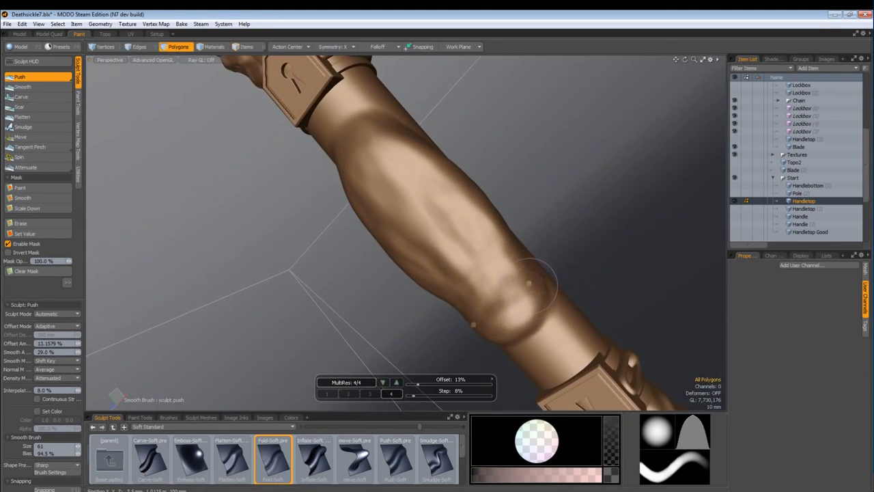
# Push raised ridges and sunken hollows into the handle's bulge, reducing the brush size to 42.
pyautogui.keyDown('alt'); pyautogui.moveTo(478, 226); pyautogui.dragTo(471, 245); pyautogui.keyUp('alt')
pyautogui.moveTo(449, 231); pyautogui.dragTo(440, 236, button='right')
pyautogui.keyDown('alt'); pyautogui.moveTo(440, 236); pyautogui.dragTo(459, 219); pyautogui.keyUp('alt')
pyautogui.moveTo(380, 230)
pyautogui.keyDown('alt'); pyautogui.mouseDown()
pyautogui.moveTo(402, 224)
pyautogui.moveTo(412, 254)
pyautogui.mouseUp(); pyautogui.keyUp('alt')
pyautogui.moveTo(382, 281)
pyautogui.keyDown('alt'); pyautogui.mouseDown()
pyautogui.moveTo(454, 190)
pyautogui.moveTo(472, 184)
pyautogui.mouseUp(); pyautogui.keyUp('alt')
pyautogui.keyDown('alt'); pyautogui.moveTo(352, 170); pyautogui.dragTo(294, 242); pyautogui.keyUp('alt')
pyautogui.moveTo(452, 217); pyautogui.dragTo(497, 273)
pyautogui.keyDown('alt'); pyautogui.moveTo(497, 287); pyautogui.dragTo(468, 355); pyautogui.keyUp('alt')
pyautogui.moveTo(498, 324)
pyautogui.keyDown('ctrl'); pyautogui.mouseDown()
pyautogui.moveTo(511, 318)
pyautogui.moveTo(434, 283)
pyautogui.mouseUp(); pyautogui.keyUp('ctrl')
pyautogui.moveTo(434, 283)
pyautogui.keyDown('alt'); pyautogui.mouseDown()
pyautogui.moveTo(361, 291)
pyautogui.moveTo(386, 316)
pyautogui.mouseUp(); pyautogui.keyUp('alt')
pyautogui.moveTo(437, 331)
pyautogui.mouseDown()
pyautogui.moveTo(456, 320)
pyautogui.moveTo(468, 235)
pyautogui.mouseUp()
pyautogui.moveTo(474, 280)
pyautogui.keyDown('alt'); pyautogui.mouseDown()
pyautogui.moveTo(503, 284)
pyautogui.moveTo(467, 283)
pyautogui.mouseUp(); pyautogui.keyUp('alt')
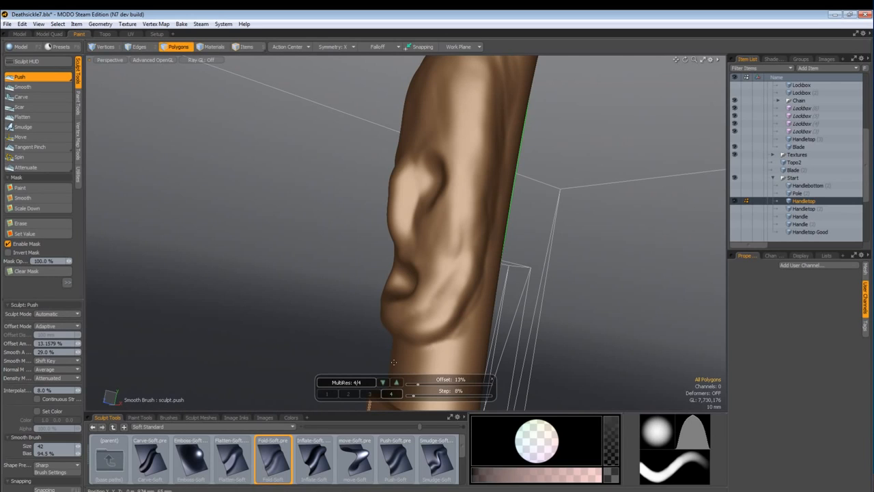
# Tighten the crease around the bulge's edge with an Attenuate brush of size 58, and enlarge the brush to 169.
pyautogui.click(26, 168)
pyautogui.moveTo(170, 225)
pyautogui.keyDown('alt'); pyautogui.mouseDown()
pyautogui.moveTo(200, 244)
pyautogui.moveTo(410, 257)
pyautogui.mouseUp(); pyautogui.keyUp('alt')
pyautogui.moveTo(383, 250)
pyautogui.mouseDown(button='right')
pyautogui.moveTo(417, 239)
pyautogui.moveTo(403, 254)
pyautogui.mouseUp(button='right')
pyautogui.keyDown('alt'); pyautogui.moveTo(396, 295); pyautogui.dragTo(398, 298); pyautogui.keyUp('alt')
pyautogui.moveTo(373, 266)
pyautogui.mouseDown(button='right')
pyautogui.moveTo(352, 266)
pyautogui.moveTo(352, 246)
pyautogui.mouseUp(button='right')
pyautogui.keyDown('alt'); pyautogui.moveTo(372, 266); pyautogui.dragTo(384, 261); pyautogui.keyUp('alt')
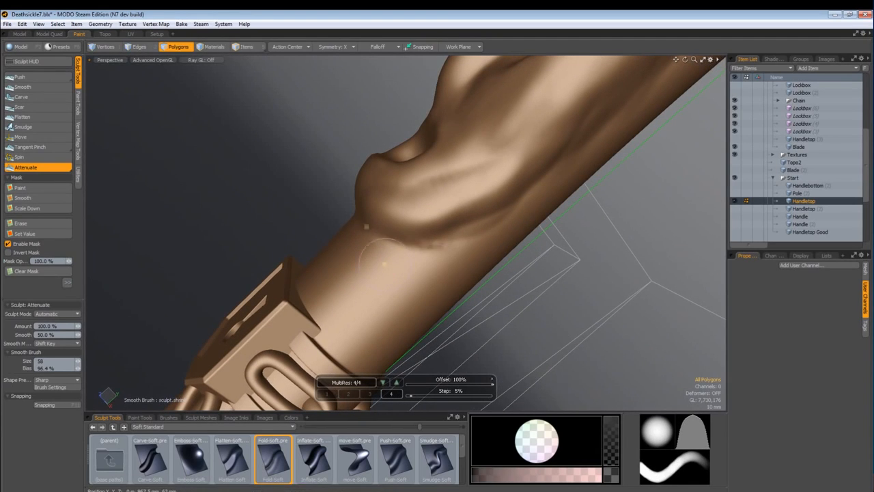
pyautogui.moveTo(449, 254); pyautogui.dragTo(524, 230)
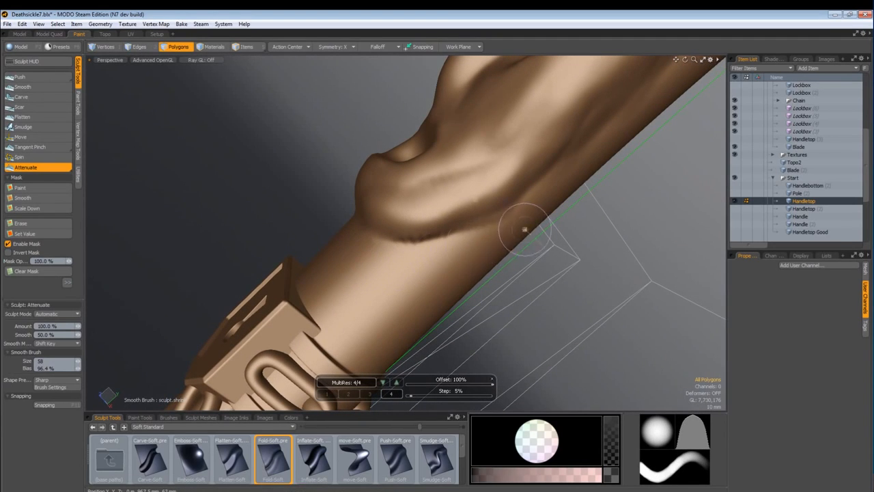
pyautogui.moveTo(318, 236)
pyautogui.keyDown('alt'); pyautogui.mouseDown()
pyautogui.moveTo(342, 270)
pyautogui.moveTo(357, 225)
pyautogui.mouseUp(); pyautogui.keyUp('alt')
pyautogui.scroll(3, 357, 225)
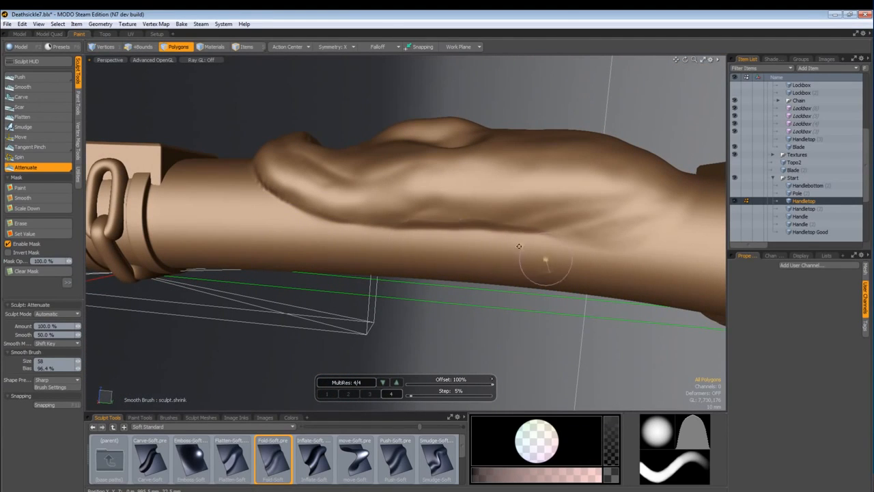
pyautogui.moveTo(519, 246)
pyautogui.keyDown('alt'); pyautogui.mouseDown()
pyautogui.moveTo(504, 237)
pyautogui.moveTo(556, 248)
pyautogui.moveTo(384, 297)
pyautogui.mouseUp(); pyautogui.keyUp('alt')
pyautogui.moveTo(466, 294)
pyautogui.mouseDown()
pyautogui.moveTo(521, 293)
pyautogui.moveTo(396, 354)
pyautogui.moveTo(413, 294)
pyautogui.moveTo(377, 308)
pyautogui.moveTo(578, 331)
pyautogui.moveTo(437, 294)
pyautogui.moveTo(256, 209)
pyautogui.mouseUp()
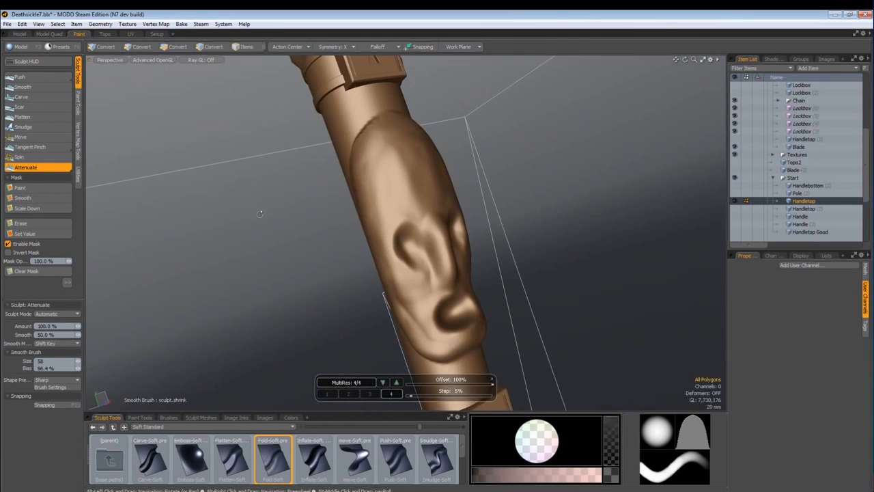
pyautogui.moveTo(344, 215); pyautogui.dragTo(366, 217, button='right')
pyautogui.moveTo(414, 236); pyautogui.dragTo(398, 253, button='right')
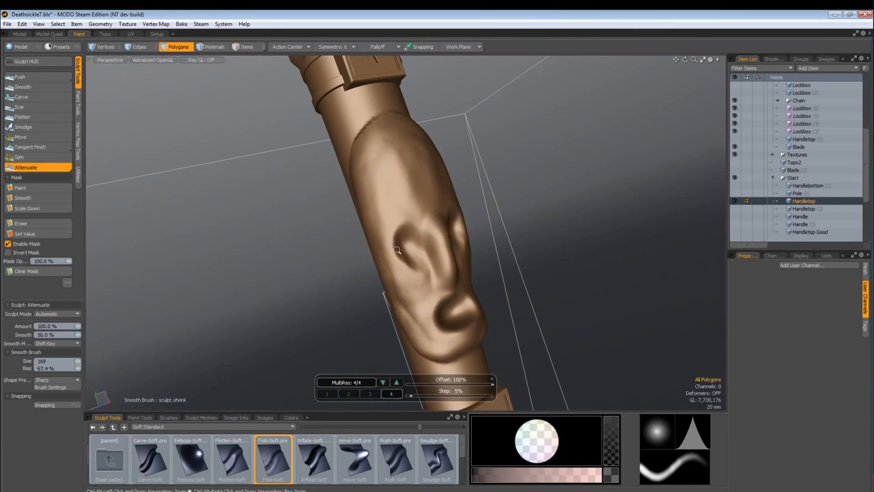
# Select the Blade mesh and its blade material, and turn off the material's visible texture layers, including Brushed Steel and Noise.
pyautogui.scroll(-5, 398, 252)
pyautogui.moveTo(341, 237)
pyautogui.keyDown('alt'); pyautogui.mouseDown()
pyautogui.moveTo(337, 324)
pyautogui.moveTo(439, 228)
pyautogui.moveTo(244, 205)
pyautogui.moveTo(347, 108)
pyautogui.moveTo(344, 164)
pyautogui.mouseUp(); pyautogui.keyUp('alt')
pyautogui.scroll(5, 345, 164)
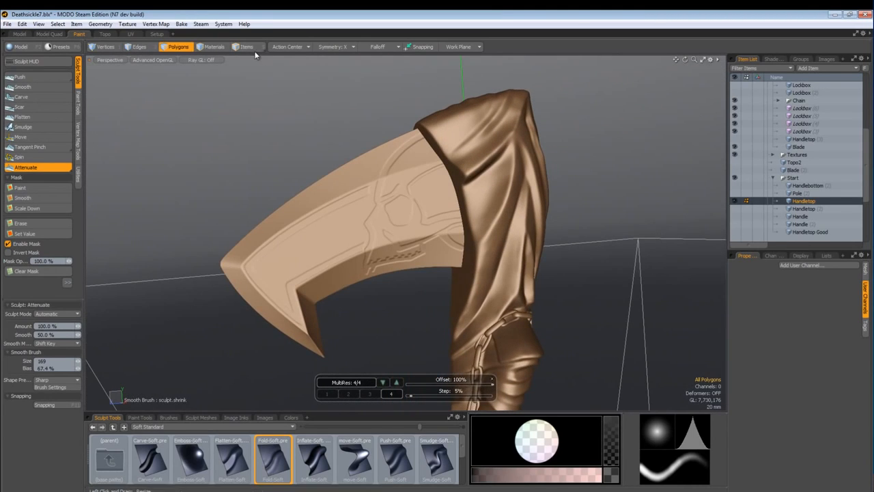
pyautogui.click(247, 46)
pyautogui.click(288, 307)
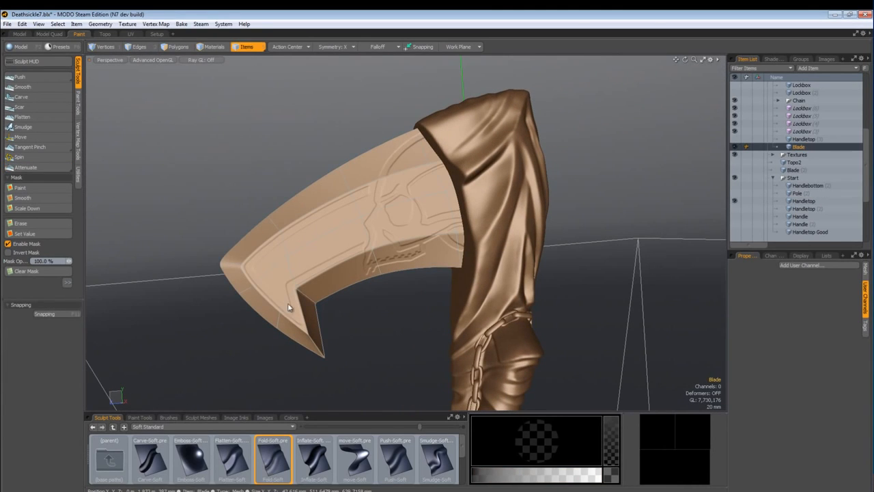
pyautogui.click(771, 59)
pyautogui.click(214, 47)
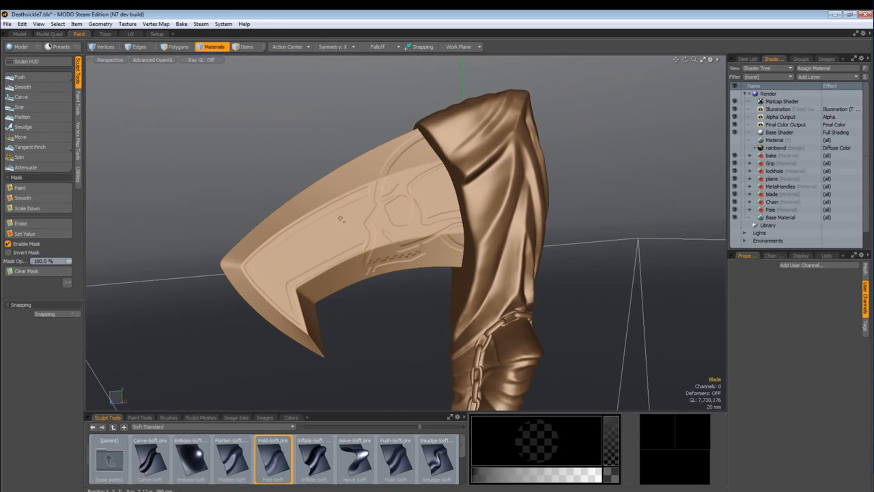
pyautogui.click(350, 246)
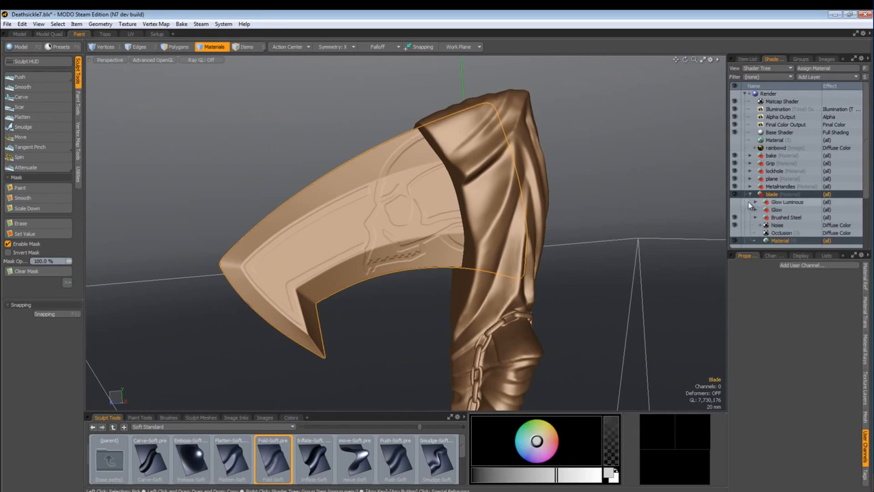
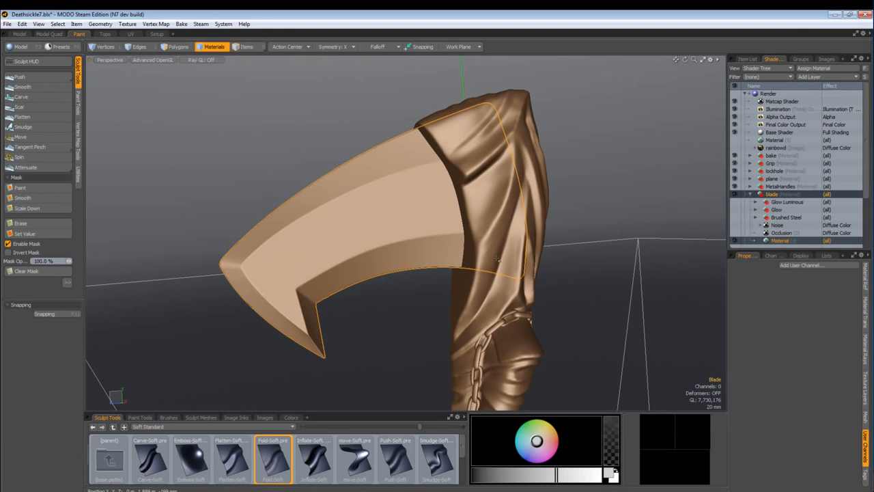
pyautogui.press('alt')
pyautogui.keyDown('alt'); pyautogui.moveTo(302, 285); pyautogui.dragTo(359, 283); pyautogui.keyUp('alt')
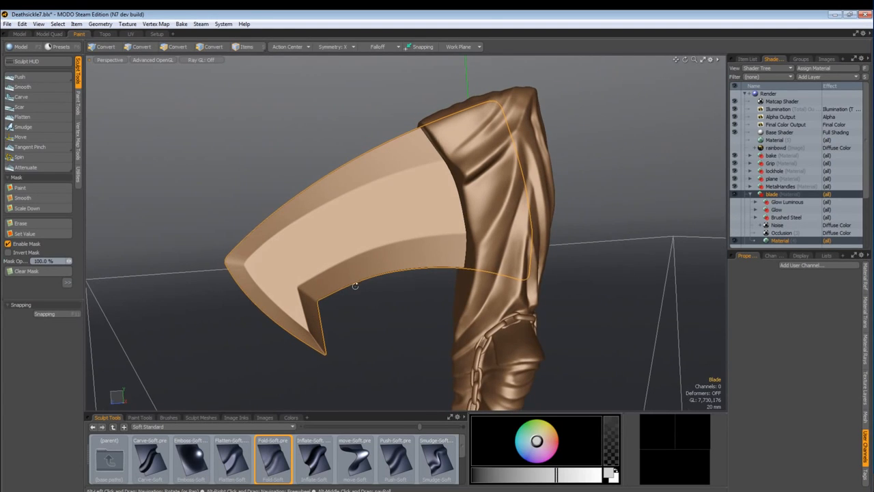
# Move the Blade mesh out of the Master group to the scene's top level, and hide the Master and Start groups.
pyautogui.click(243, 46)
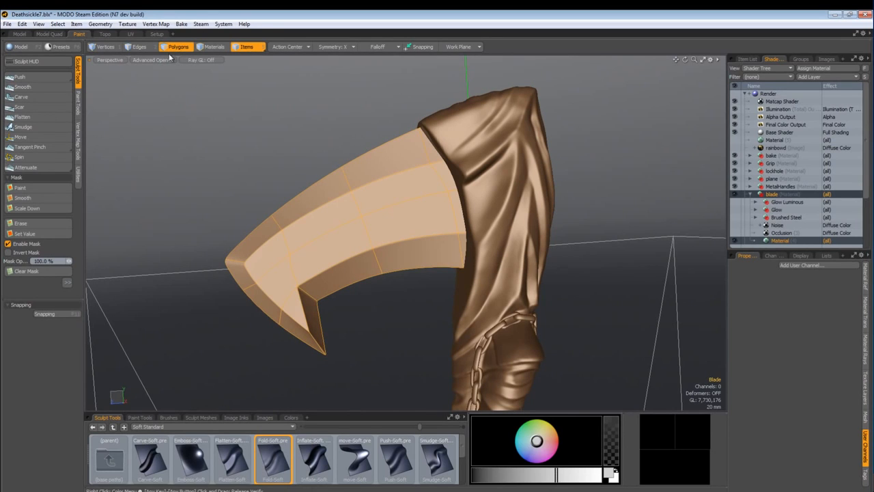
pyautogui.click(747, 59)
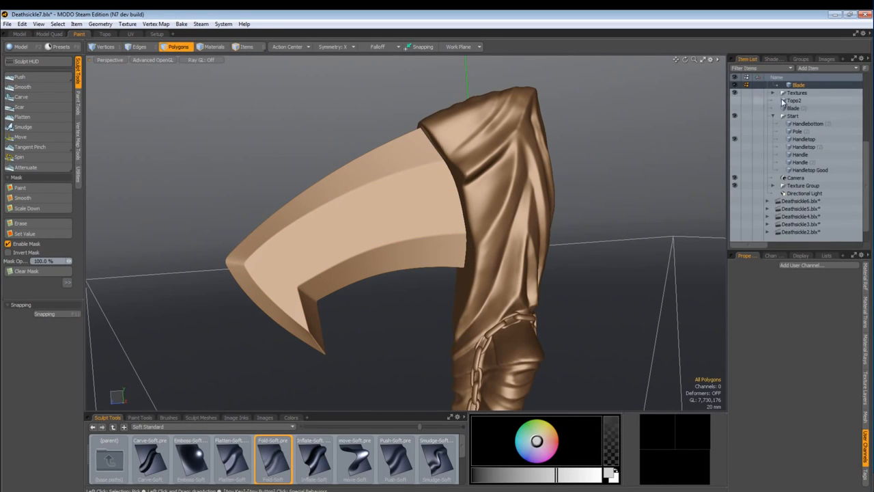
pyautogui.scroll(5, 795, 157)
pyautogui.scroll(2, 795, 157)
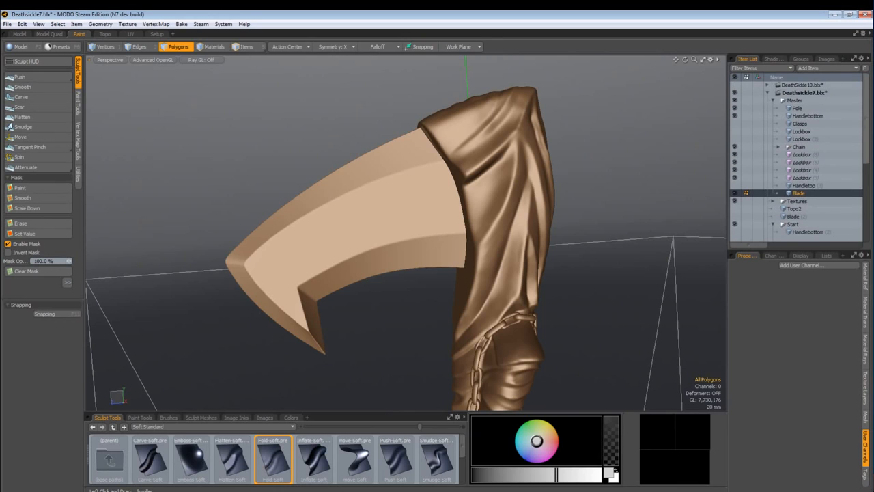
pyautogui.moveTo(796, 194); pyautogui.dragTo(799, 101)
pyautogui.click(773, 109)
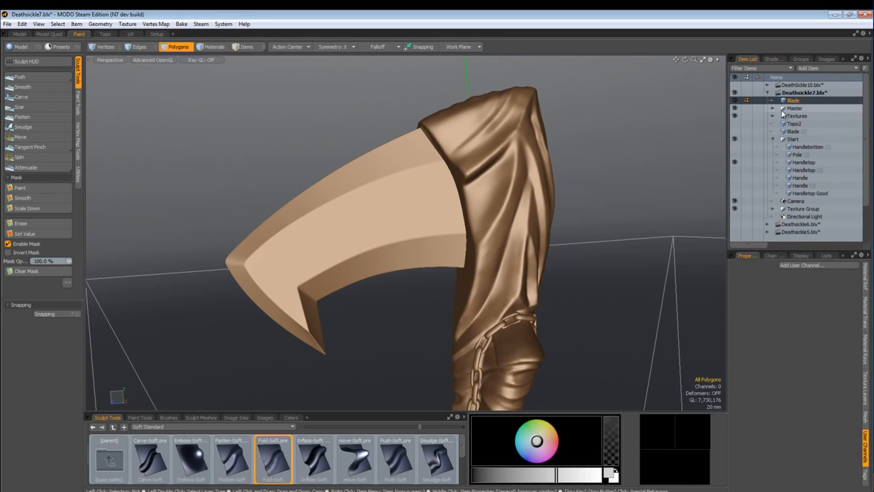
pyautogui.click(735, 108)
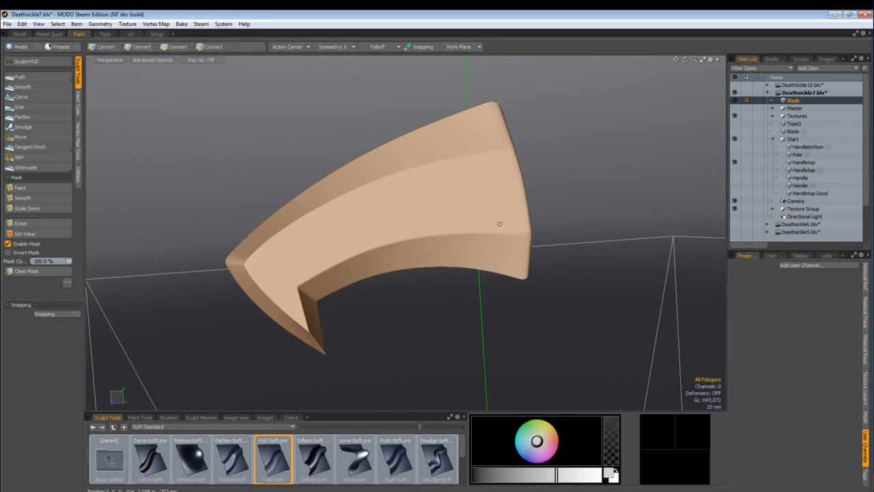
pyautogui.keyDown('ctrl'); pyautogui.keyDown('alt'); pyautogui.moveTo(500, 223); pyautogui.dragTo(468, 205); pyautogui.keyUp('alt'); pyautogui.keyUp('ctrl')
pyautogui.click(735, 139)
pyautogui.keyDown('alt'); pyautogui.moveTo(540, 242); pyautogui.dragTo(626, 353); pyautogui.keyUp('alt')
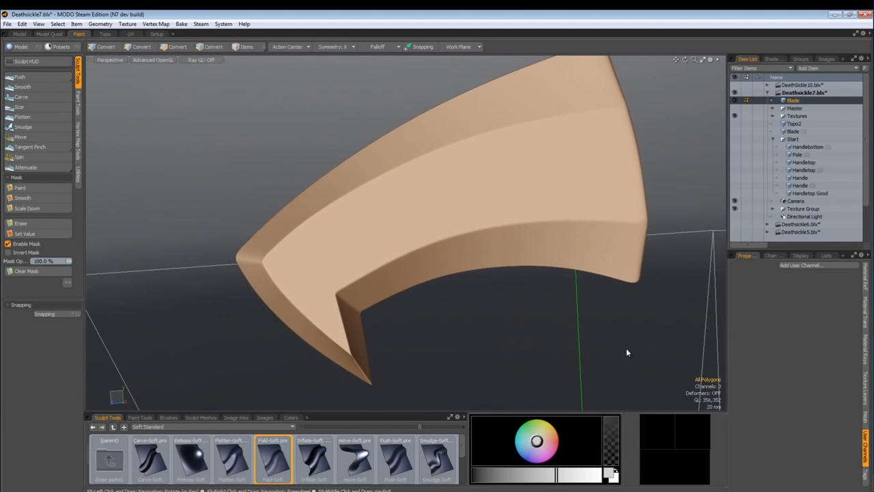
# Show the Blade's mesh properties and set its Catmull-Clark subdivision level to 2.
pyautogui.click(21, 77)
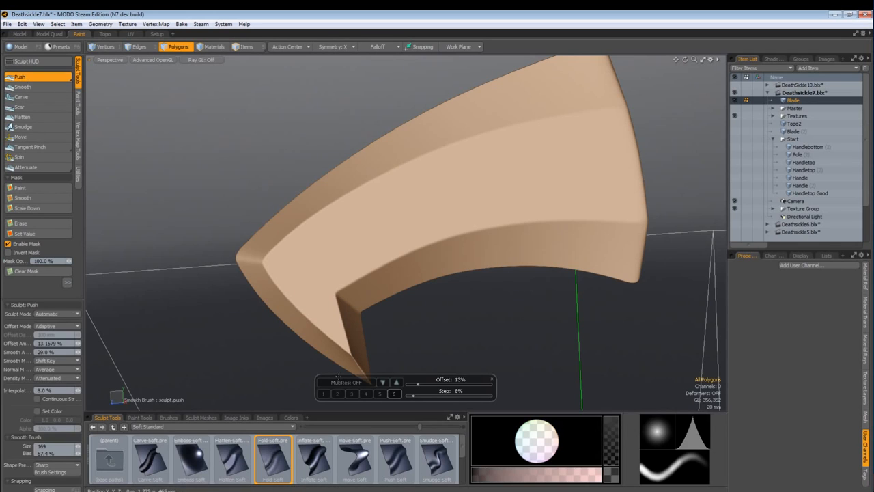
pyautogui.click(394, 384)
pyautogui.click(805, 255)
pyautogui.click(866, 422)
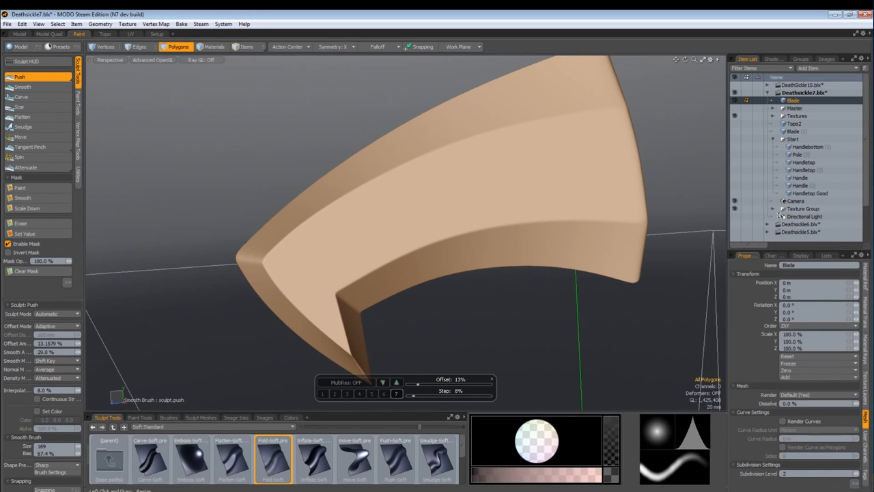
pyautogui.moveTo(780, 215); pyautogui.dragTo(778, 178)
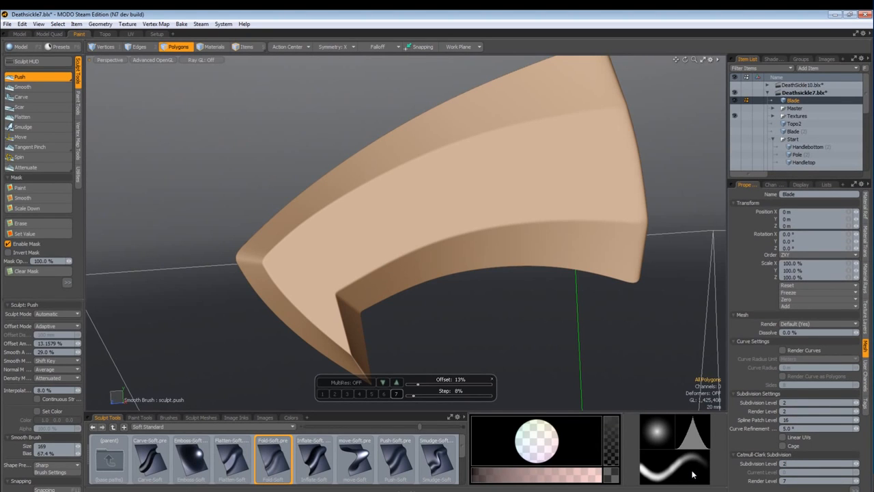
pyautogui.press('Return')
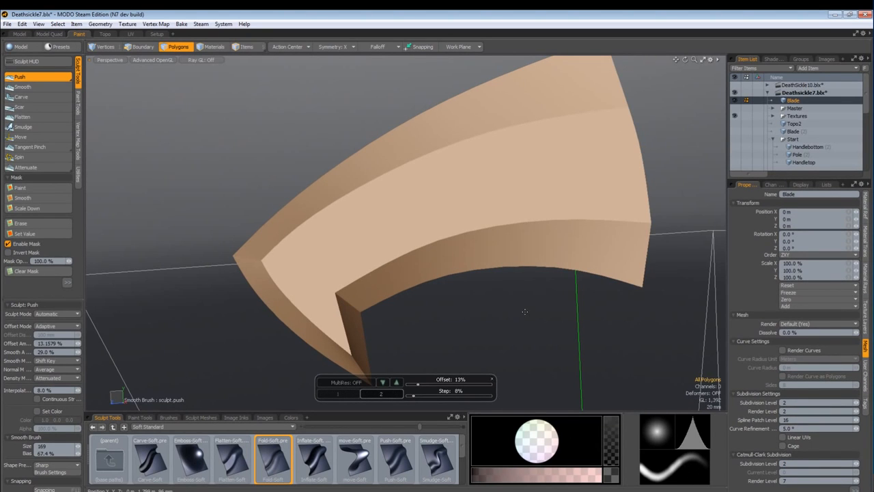
# Freeze the Blade's subdivided polygons with Freeze Displacement, Freeze Deformation and Tessellation enabled.
pyautogui.keyDown('alt'); pyautogui.moveTo(283, 242); pyautogui.dragTo(308, 247); pyautogui.keyUp('alt')
pyautogui.click(96, 24)
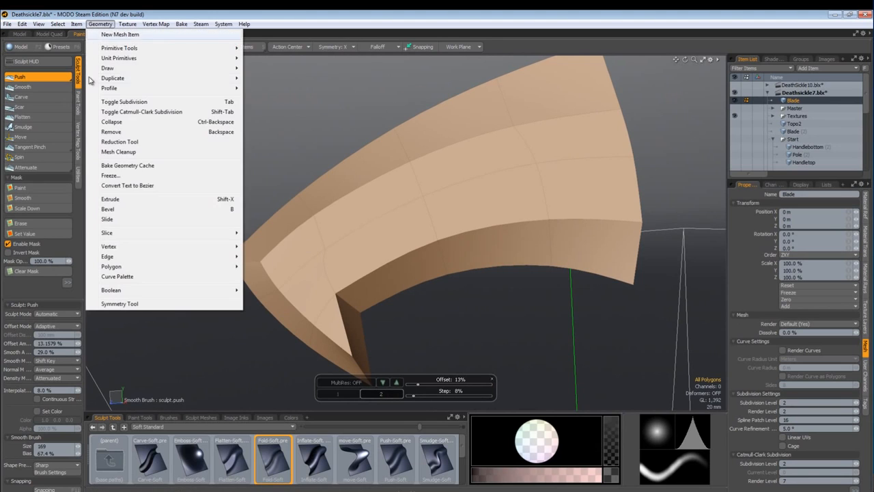
pyautogui.click(109, 176)
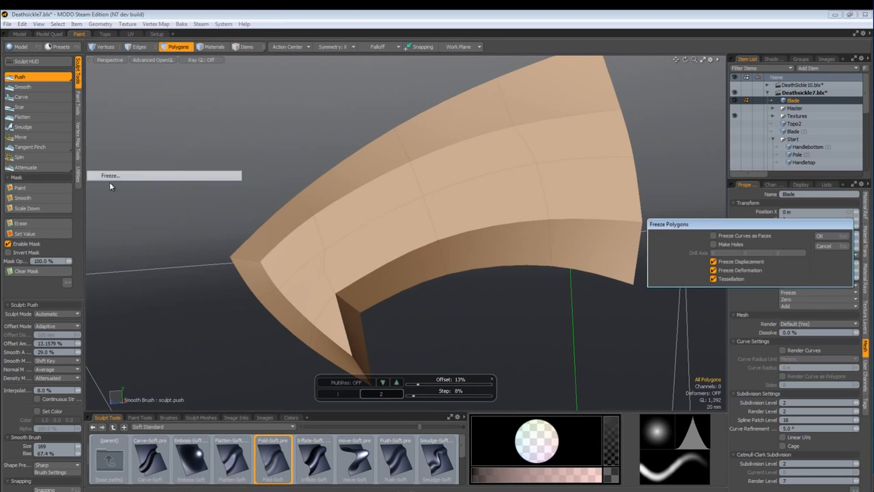
pyautogui.click(822, 236)
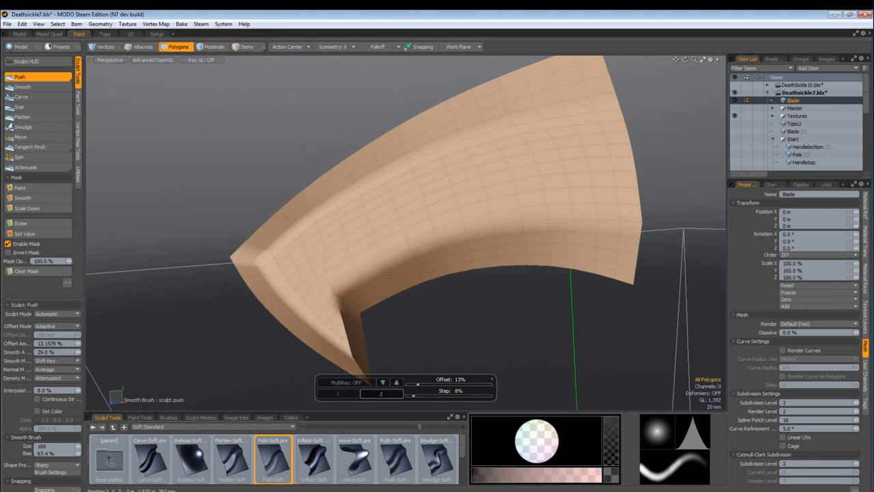
pyautogui.keyDown('alt'); pyautogui.moveTo(341, 288); pyautogui.dragTo(424, 281); pyautogui.keyUp('alt')
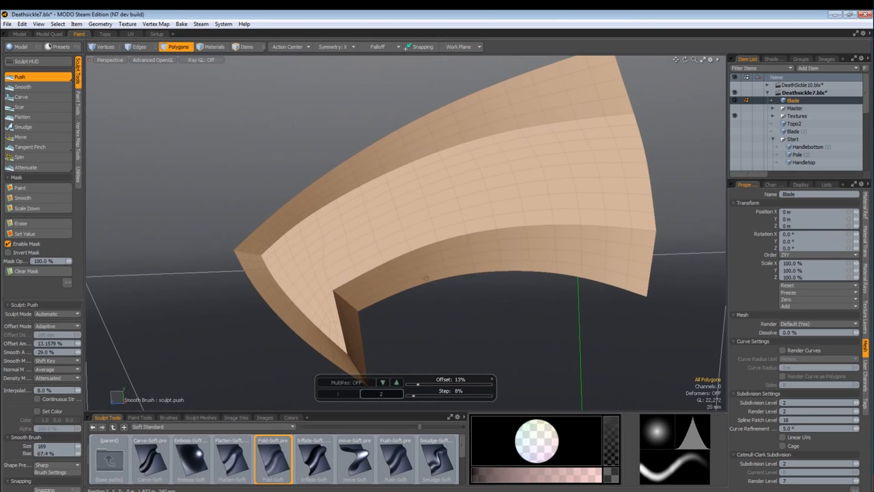
# Select alternating lengthwise edge loops around the blade and remove them.
pyautogui.press('space')
pyautogui.press('2')
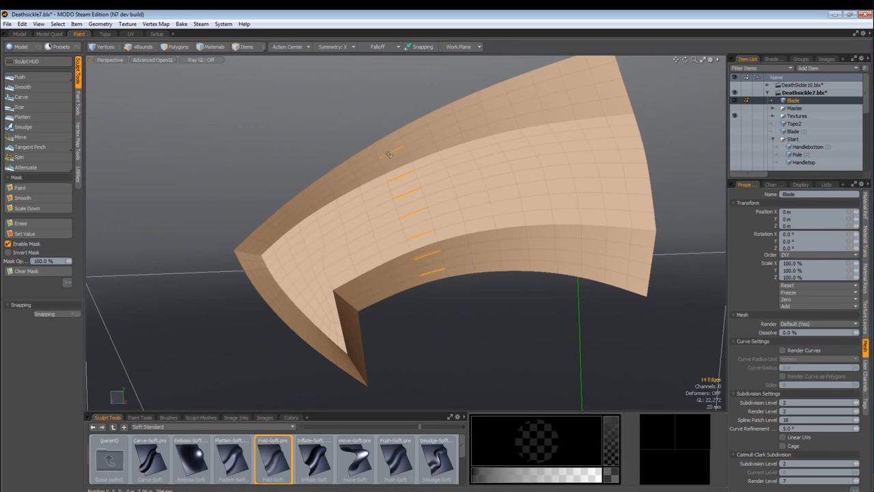
pyautogui.keyDown('alt'); pyautogui.moveTo(346, 186); pyautogui.dragTo(377, 155); pyautogui.keyUp('alt')
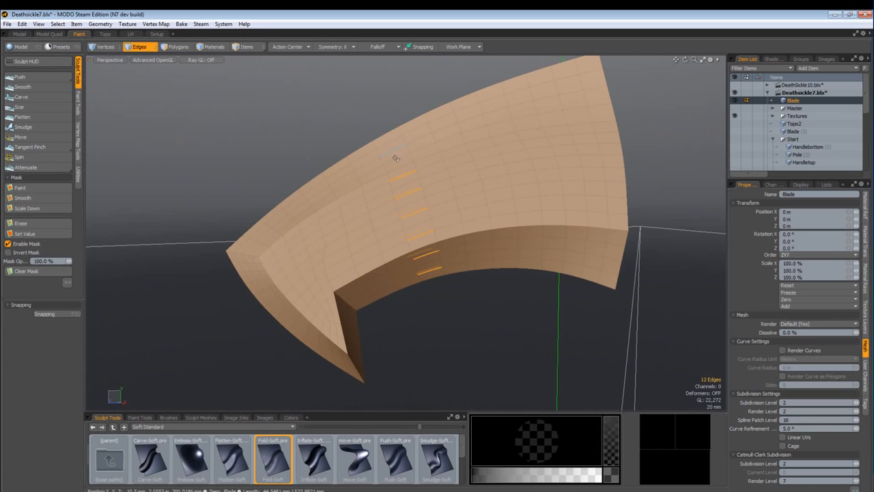
pyautogui.keyDown('alt'); pyautogui.moveTo(385, 199); pyautogui.dragTo(309, 245); pyautogui.keyUp('alt')
pyautogui.scroll(1, 469, 216)
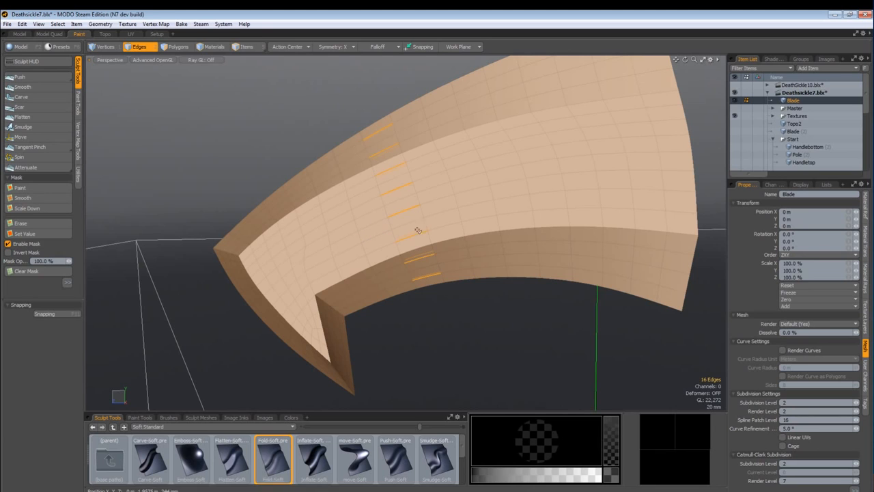
pyautogui.press('l')
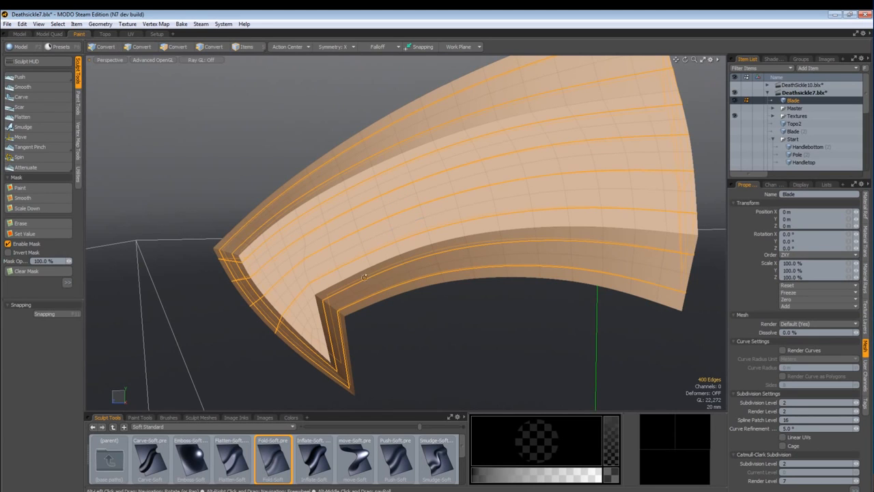
pyautogui.keyDown('alt'); pyautogui.moveTo(364, 276); pyautogui.dragTo(343, 284); pyautogui.keyUp('alt')
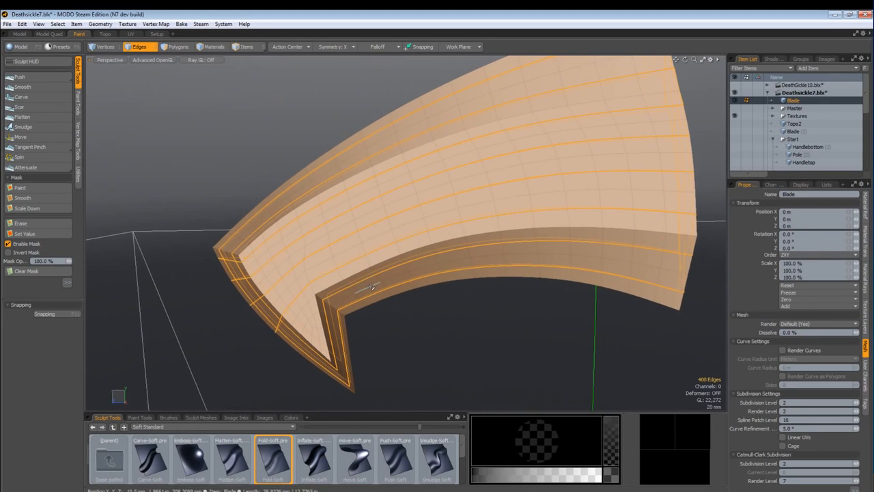
pyautogui.press('BackSpace')
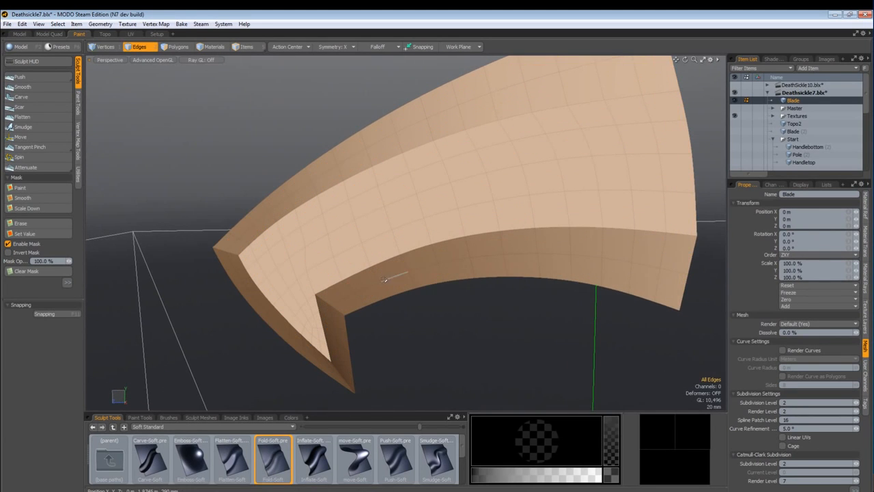
# Activate Push on the blade, turn on multiresolution and raise the subdivision to level 6.
pyautogui.keyDown('alt'); pyautogui.moveTo(369, 276); pyautogui.dragTo(358, 256); pyautogui.keyUp('alt')
pyautogui.keyDown('ctrl'); pyautogui.keyDown('alt'); pyautogui.moveTo(363, 262); pyautogui.dragTo(353, 277); pyautogui.keyUp('alt'); pyautogui.keyUp('ctrl')
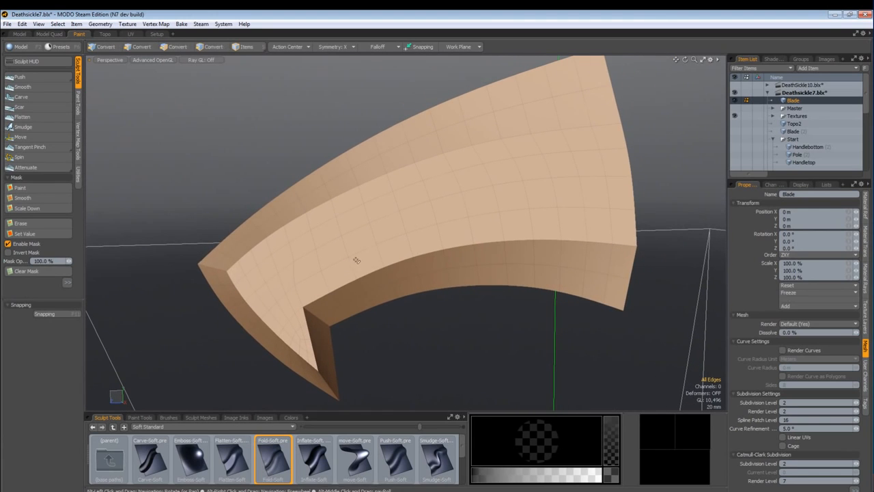
pyautogui.click(38, 76)
pyautogui.click(396, 384)
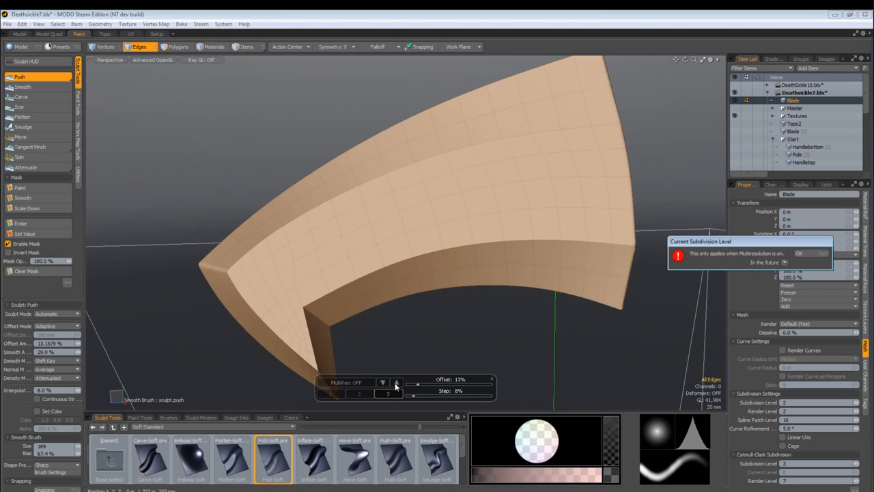
pyautogui.click(800, 252)
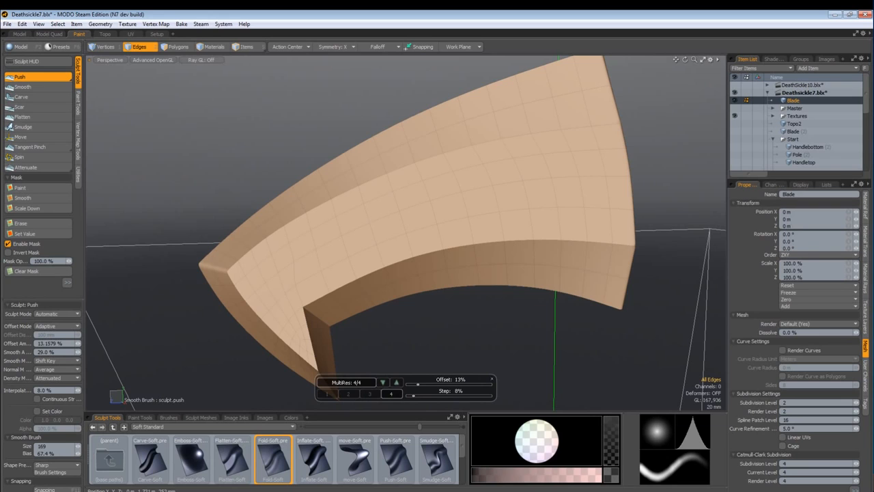
pyautogui.keyDown('alt'); pyautogui.moveTo(381, 394); pyautogui.dragTo(403, 381); pyautogui.keyUp('alt')
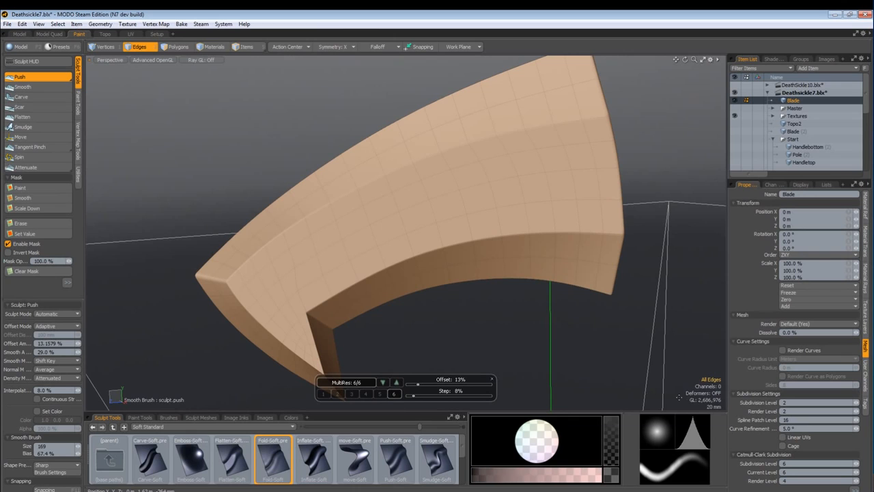
pyautogui.keyDown('alt'); pyautogui.moveTo(425, 267); pyautogui.dragTo(307, 382); pyautogui.keyUp('alt')
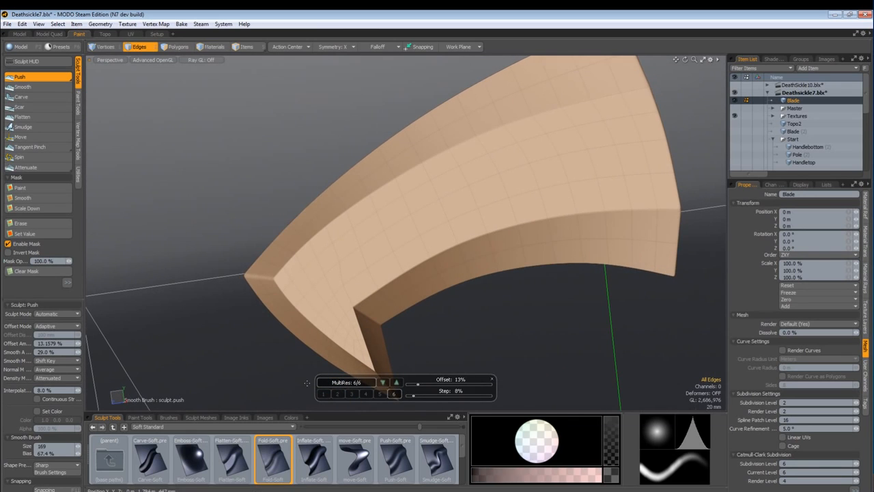
# Load the Tear 01 brush preset from the Sculpt Tools presets and set the brush size to 130.
pyautogui.doubleClick(108, 461)
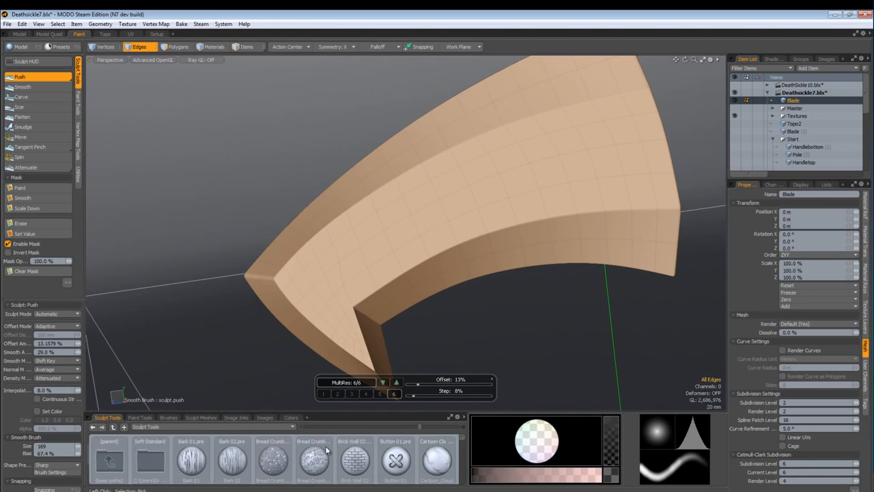
pyautogui.scroll(-10, 463, 443)
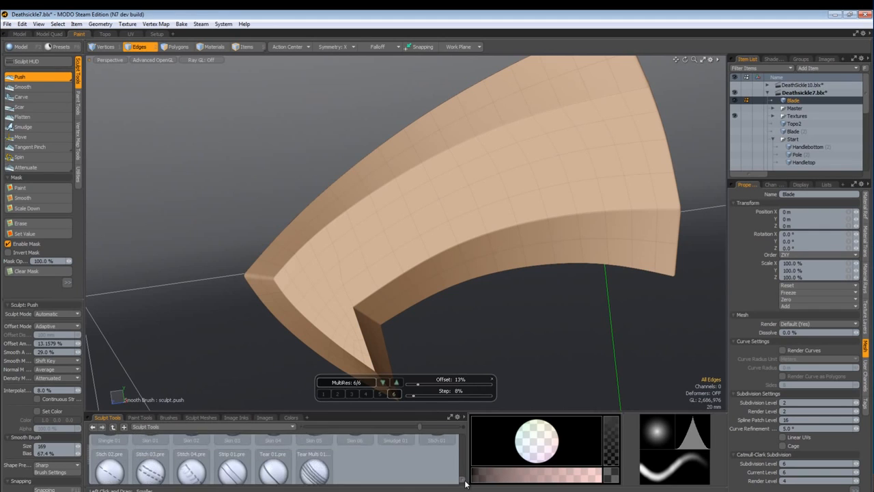
pyautogui.click(273, 458)
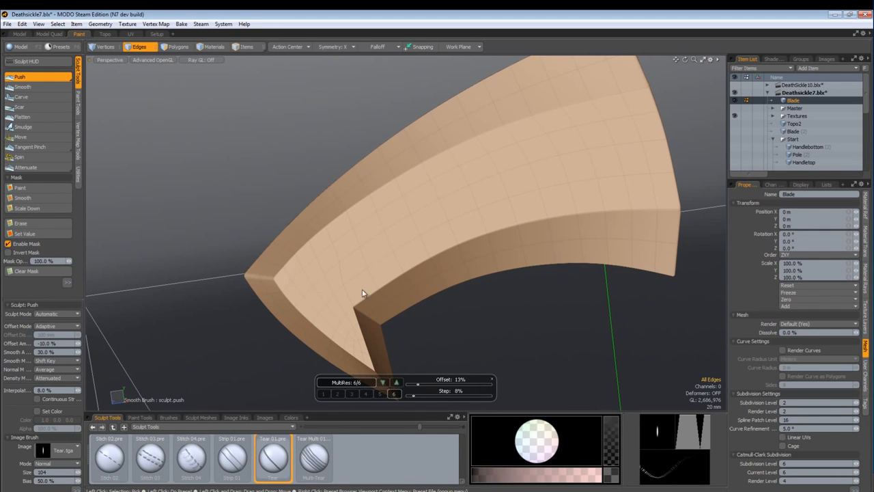
pyautogui.moveTo(343, 317)
pyautogui.keyDown('alt'); pyautogui.mouseDown()
pyautogui.moveTo(361, 197)
pyautogui.moveTo(368, 232)
pyautogui.moveTo(360, 216)
pyautogui.mouseUp(); pyautogui.keyUp('alt')
pyautogui.moveTo(359, 216); pyautogui.dragTo(377, 216, button='right')
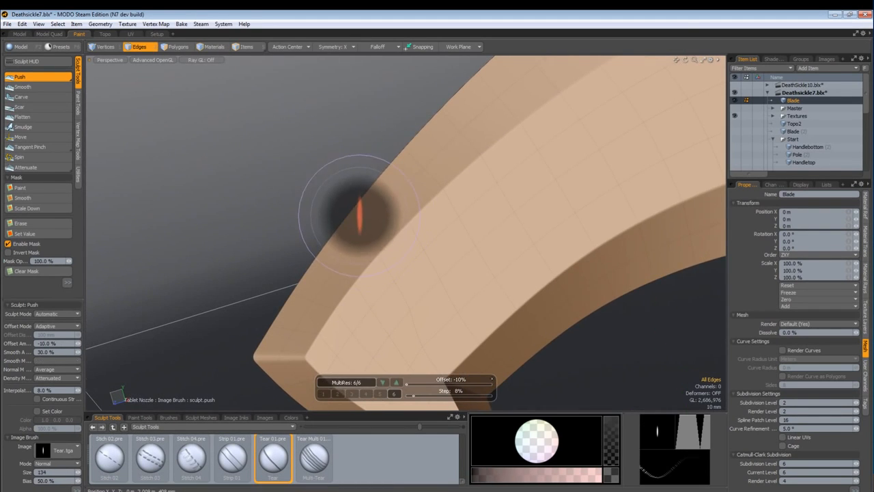
pyautogui.moveTo(359, 217)
pyautogui.keyDown('alt'); pyautogui.mouseDown()
pyautogui.moveTo(330, 228)
pyautogui.moveTo(364, 229)
pyautogui.mouseUp(); pyautogui.keyUp('alt')
pyautogui.press('2')
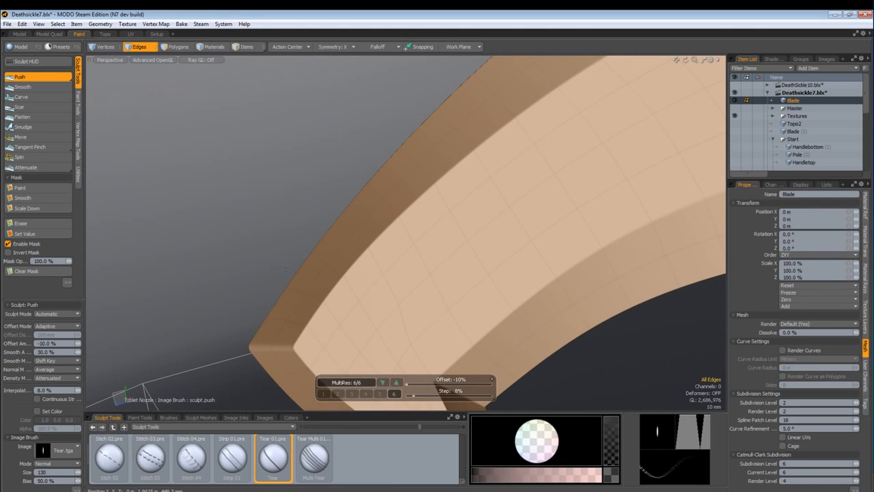
# Turn off symmetry and carve a tear across the blade's outer bevel with a brush size of 102.
pyautogui.click(330, 47)
pyautogui.click(330, 37)
pyautogui.keyDown('alt'); pyautogui.moveTo(346, 218); pyautogui.dragTo(353, 234); pyautogui.keyUp('alt')
pyautogui.moveTo(353, 234); pyautogui.dragTo(328, 235, button='right')
pyautogui.moveTo(347, 250)
pyautogui.keyDown('alt'); pyautogui.mouseDown()
pyautogui.moveTo(357, 210)
pyautogui.moveTo(391, 252)
pyautogui.moveTo(418, 268)
pyautogui.moveTo(463, 263)
pyautogui.mouseUp(); pyautogui.keyUp('alt')
pyautogui.hotkey('ctrl', 'z')
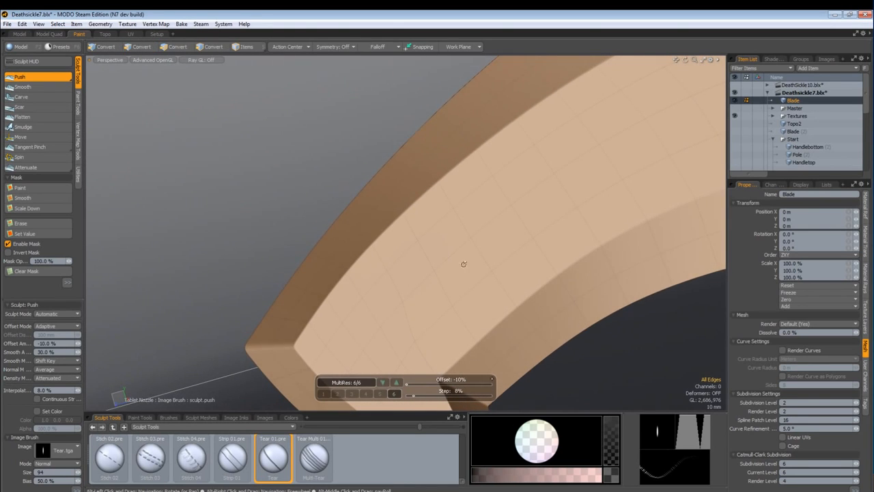
pyautogui.moveTo(306, 222)
pyautogui.keyDown('alt'); pyautogui.mouseDown()
pyautogui.moveTo(322, 234)
pyautogui.moveTo(304, 236)
pyautogui.mouseUp(); pyautogui.keyUp('alt')
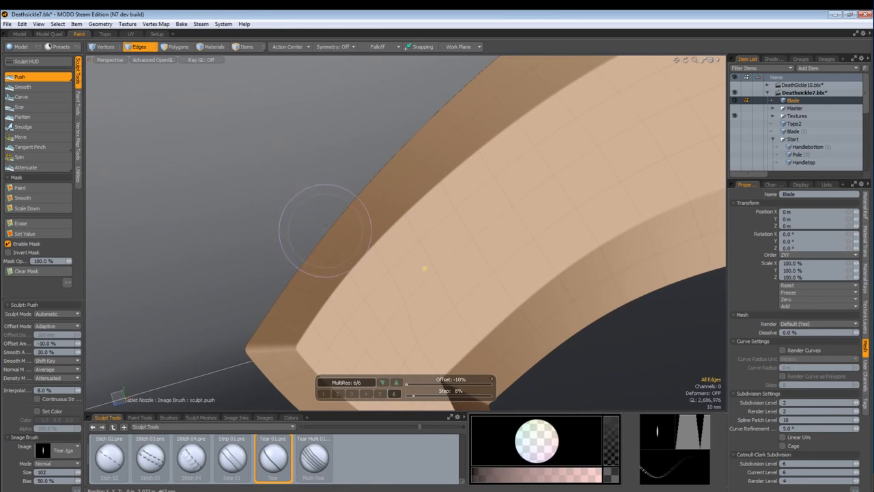
pyautogui.moveTo(326, 233)
pyautogui.mouseDown()
pyautogui.moveTo(362, 265)
pyautogui.moveTo(431, 296)
pyautogui.mouseUp()
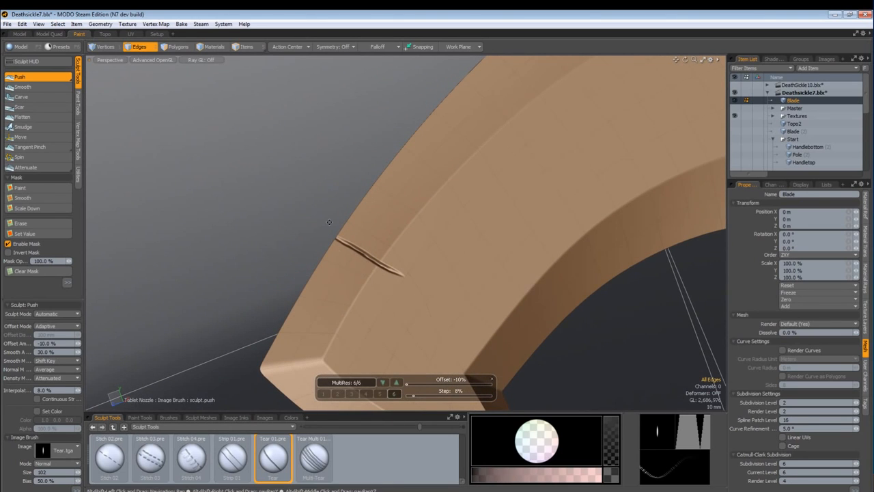
# Carve a second tear across the lower bevel near the blade's corner with a brush size of 127.
pyautogui.keyDown('alt'); pyautogui.moveTo(367, 274); pyautogui.dragTo(297, 194); pyautogui.keyUp('alt')
pyautogui.keyDown('alt'); pyautogui.moveTo(348, 215); pyautogui.dragTo(339, 234); pyautogui.keyUp('alt')
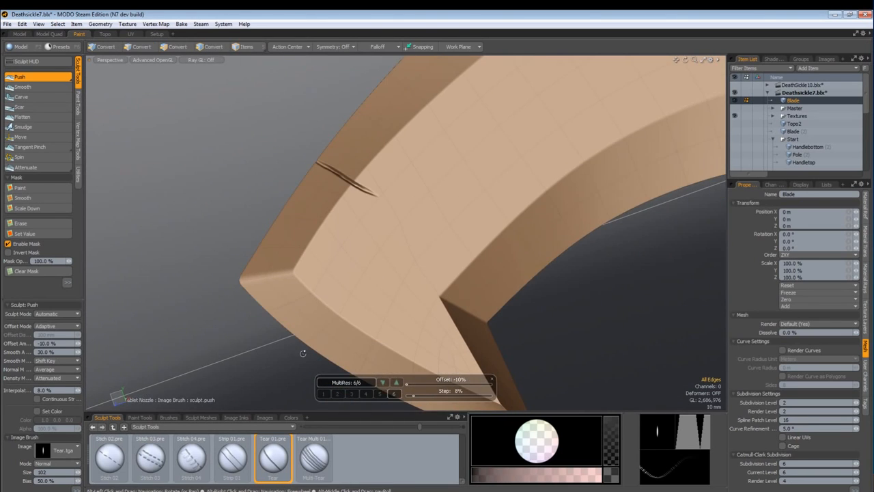
pyautogui.keyDown('alt'); pyautogui.moveTo(303, 355); pyautogui.dragTo(310, 316); pyautogui.keyUp('alt')
pyautogui.moveTo(310, 316); pyautogui.dragTo(297, 321, button='right')
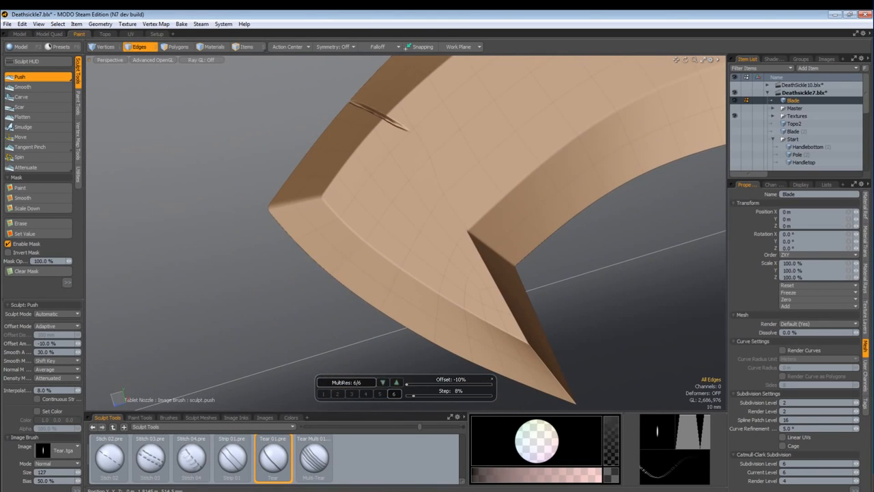
pyautogui.moveTo(359, 280); pyautogui.dragTo(371, 256)
# Reveal the brush type controls and use the Procedural Brush with Push.
pyautogui.press('space')
pyautogui.moveTo(35, 299); pyautogui.dragTo(10, 386)
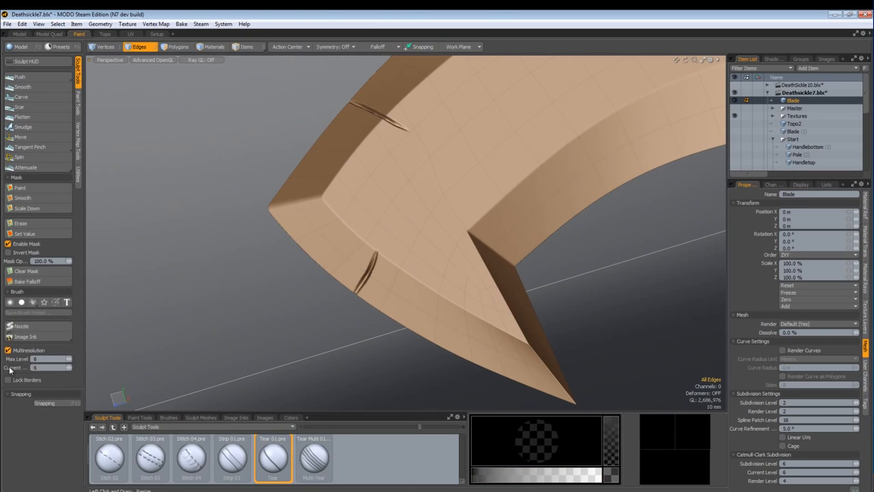
pyautogui.click(32, 302)
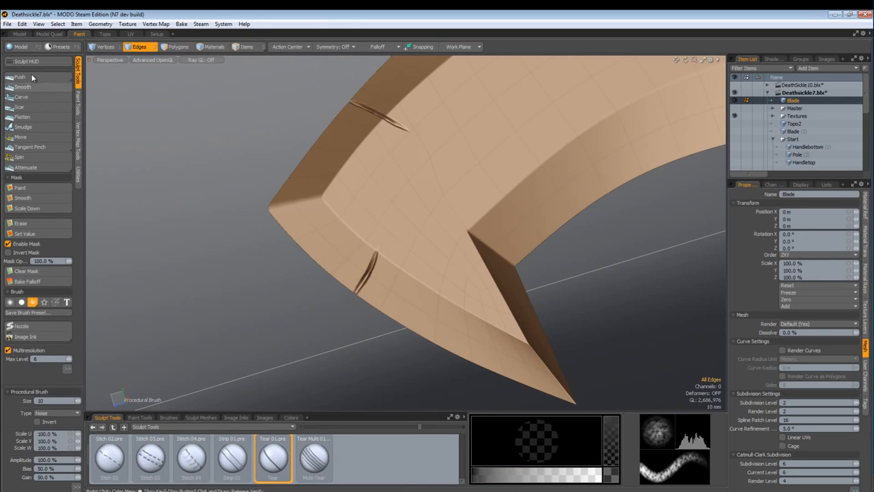
pyautogui.click(10, 76)
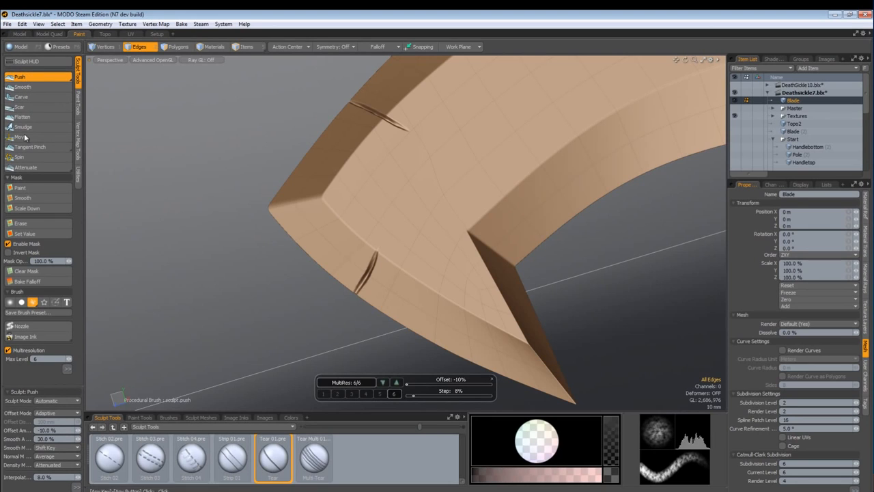
# Switch Push to the Hard Brush and adjust the brush's Soft Border setting.
pyautogui.click(22, 302)
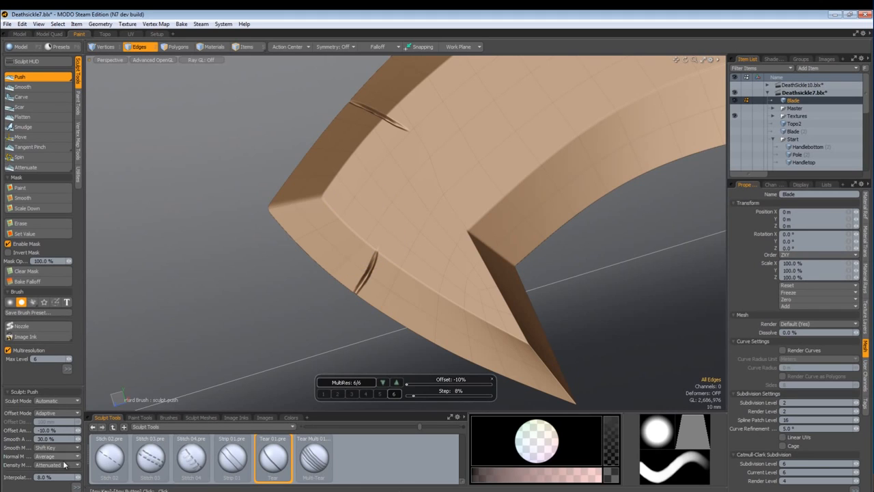
pyautogui.click(75, 487)
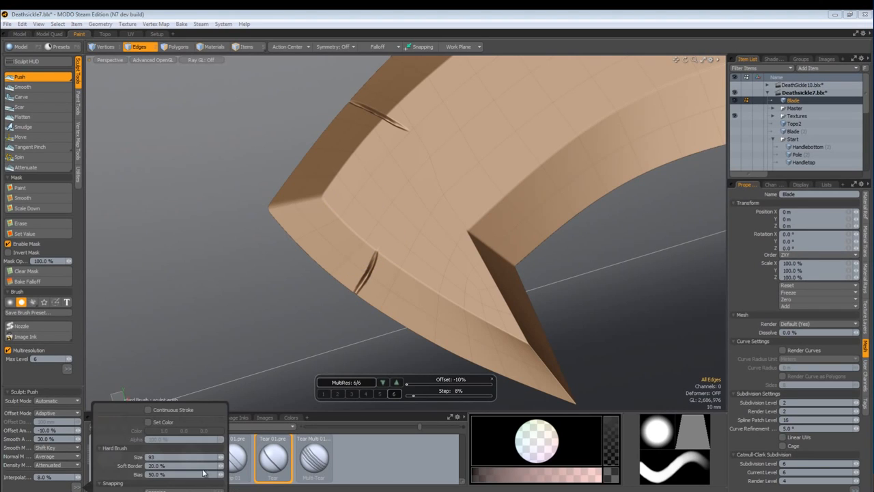
pyautogui.moveTo(220, 465); pyautogui.dragTo(205, 470)
pyautogui.click(221, 466)
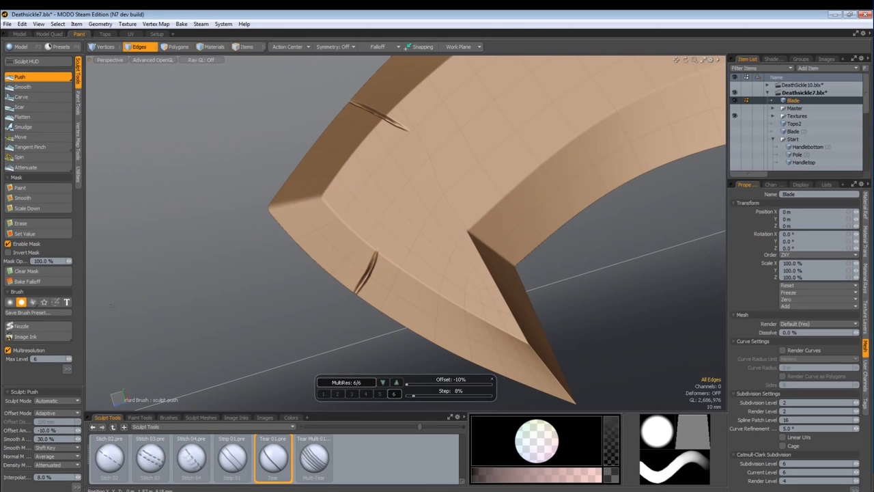
# Sculpt rough, noisy bumps into the blade's flat face near its corner using Push with the Procedural Brush.
pyautogui.click(33, 302)
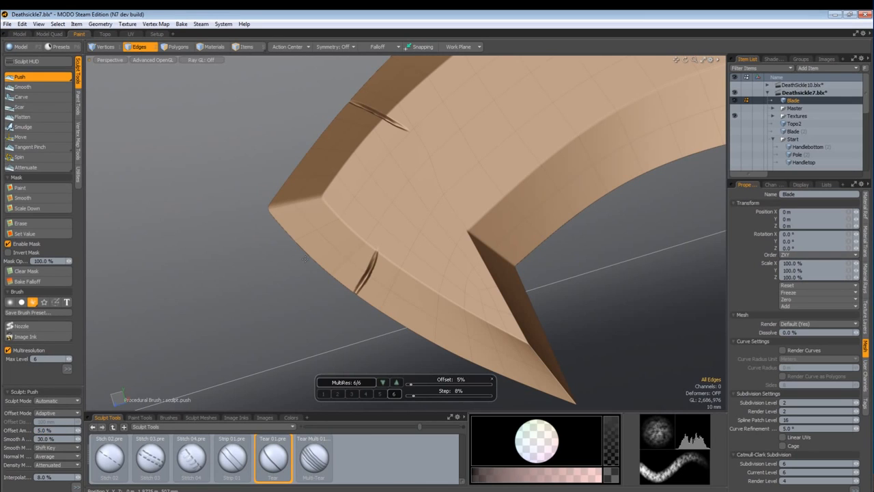
pyautogui.keyDown('alt'); pyautogui.moveTo(376, 227); pyautogui.dragTo(379, 217); pyautogui.keyUp('alt')
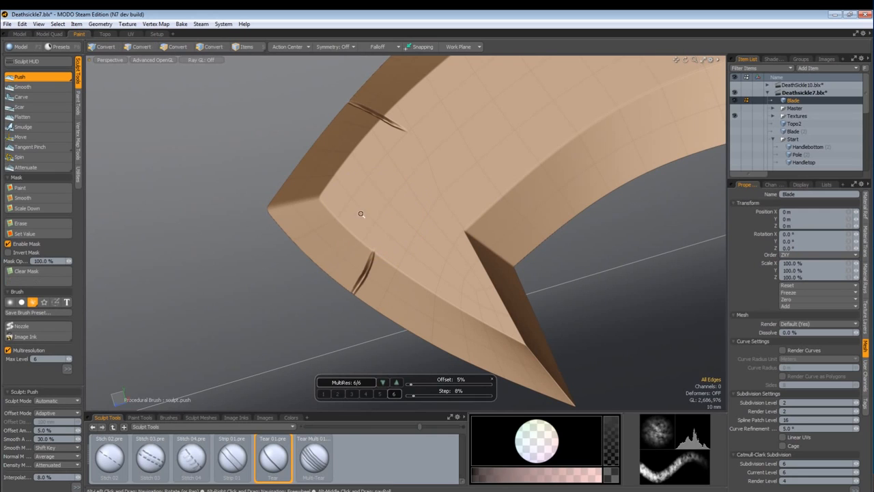
pyautogui.keyDown('alt'); pyautogui.scroll(4, 361, 213); pyautogui.keyUp('alt')
pyautogui.moveTo(354, 208); pyautogui.dragTo(334, 161)
pyautogui.hotkey('ctrl', 'z')
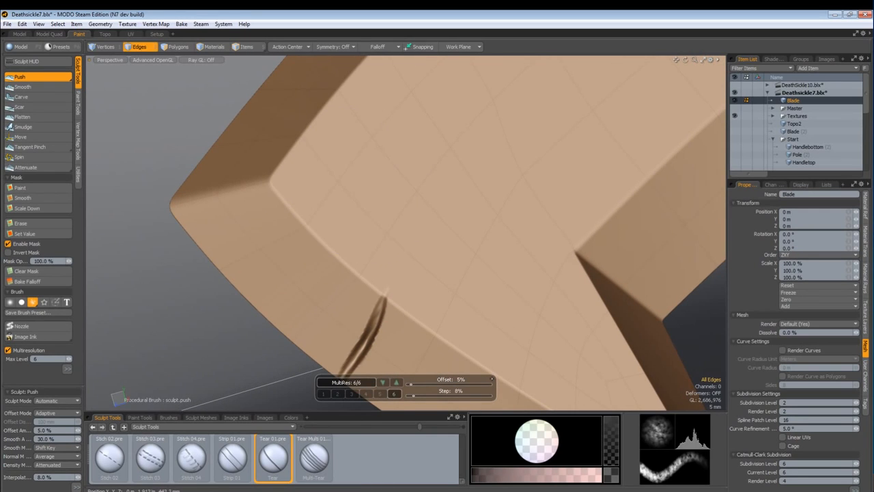
pyautogui.click(367, 171)
pyautogui.hotkey('ctrl', 'z')
pyautogui.keyDown('alt'); pyautogui.moveTo(400, 171); pyautogui.dragTo(330, 250); pyautogui.keyUp('alt')
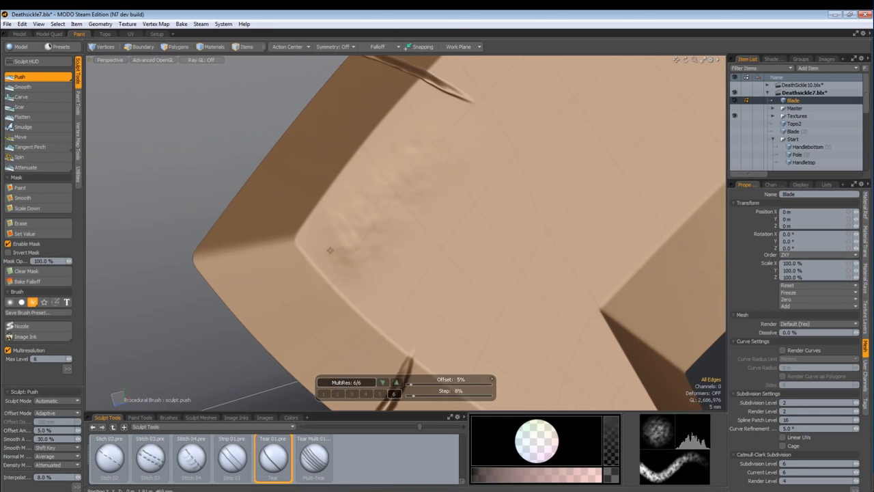
# Flatten the noisy bumps near the blade's corner using Attenuate with the Smooth Brush.
pyautogui.press('2')
pyautogui.click(25, 166)
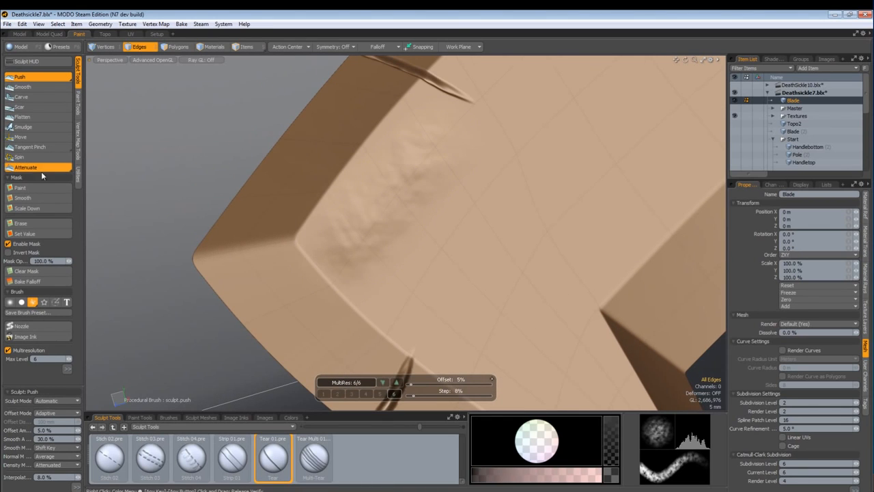
pyautogui.click(10, 302)
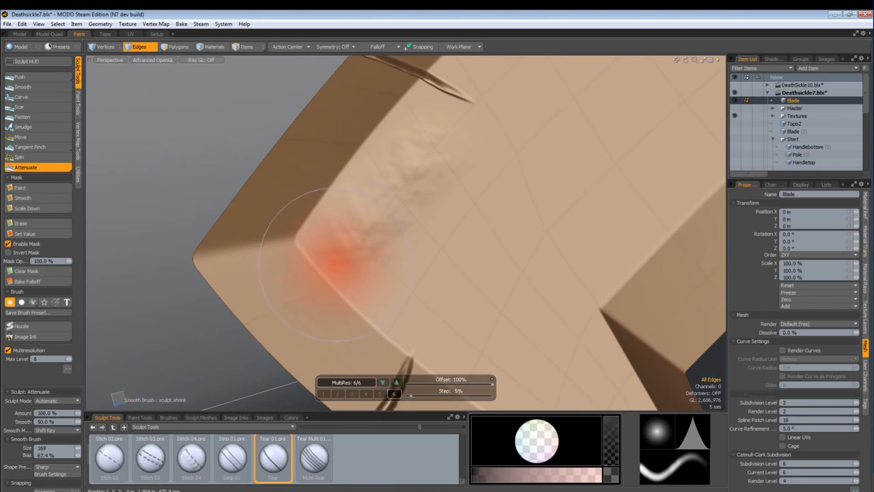
pyautogui.moveTo(348, 271); pyautogui.dragTo(395, 212)
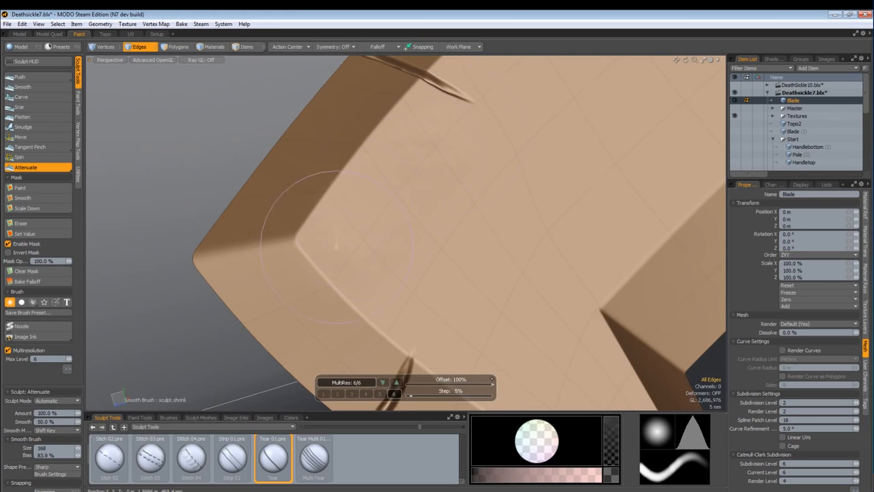
pyautogui.keyDown('ctrl'); pyautogui.keyDown('alt'); pyautogui.moveTo(343, 261); pyautogui.dragTo(382, 311); pyautogui.keyUp('alt'); pyautogui.keyUp('ctrl')
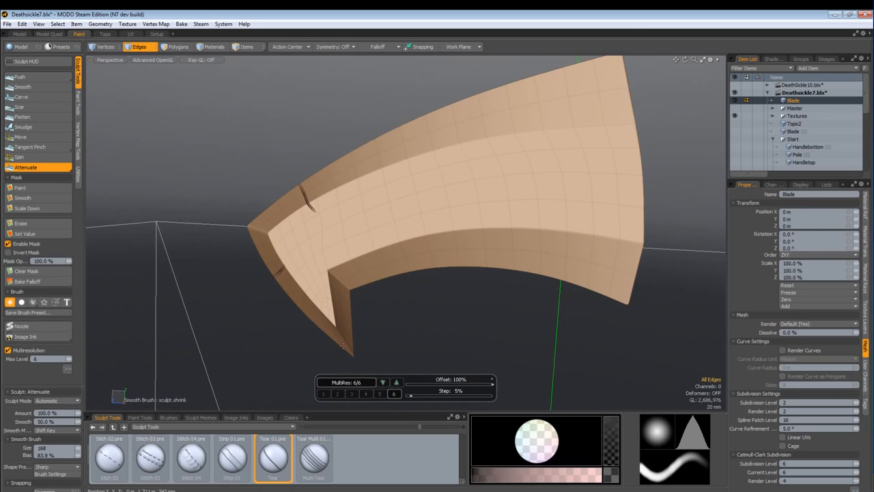
# Paint a mask band lengthwise across the blade's flat face out to its wide end, using a brush size of 68.
pyautogui.moveTo(29, 387)
pyautogui.mouseDown()
pyautogui.moveTo(21, 410)
pyautogui.moveTo(14, 407)
pyautogui.mouseUp()
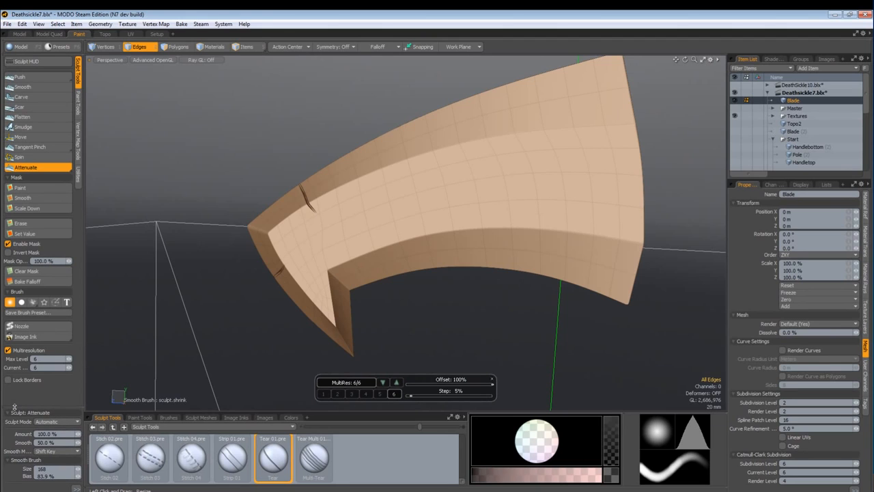
pyautogui.click(22, 192)
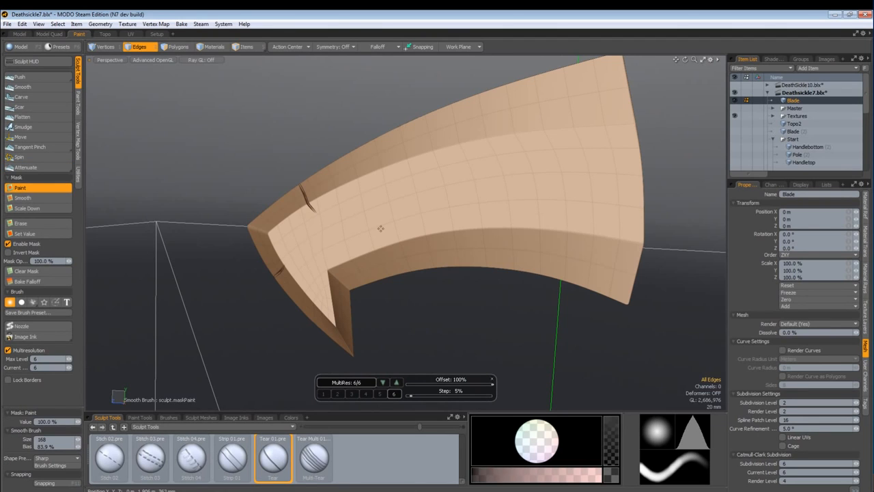
pyautogui.scroll(4, 449, 213)
pyautogui.moveTo(400, 189)
pyautogui.mouseDown(button='right')
pyautogui.moveTo(369, 189)
pyautogui.moveTo(467, 218)
pyautogui.mouseUp(button='right')
pyautogui.keyDown('alt'); pyautogui.keyDown('shift'); pyautogui.moveTo(466, 218); pyautogui.dragTo(274, 266); pyautogui.keyUp('shift'); pyautogui.keyUp('alt')
pyautogui.keyDown('alt'); pyautogui.moveTo(534, 252); pyautogui.dragTo(539, 219); pyautogui.keyUp('alt')
pyautogui.scroll(3, 539, 219)
pyautogui.moveTo(479, 207); pyautogui.dragTo(368, 190, button='right')
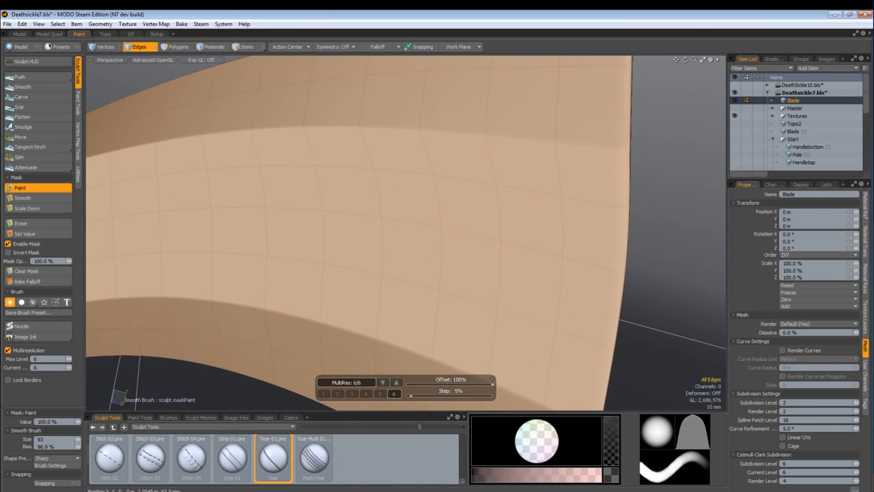
pyautogui.moveTo(351, 168); pyautogui.dragTo(543, 199)
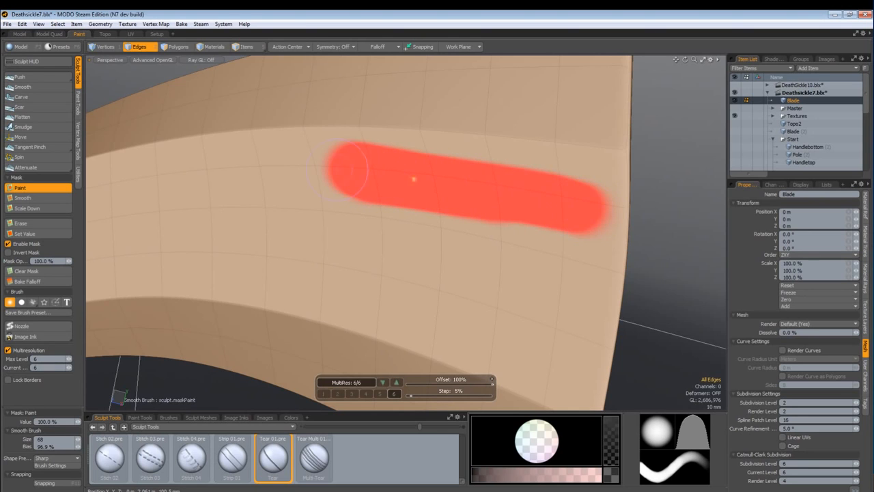
pyautogui.moveTo(411, 180)
pyautogui.mouseDown()
pyautogui.moveTo(624, 202)
pyautogui.moveTo(419, 172)
pyautogui.moveTo(626, 221)
pyautogui.mouseUp()
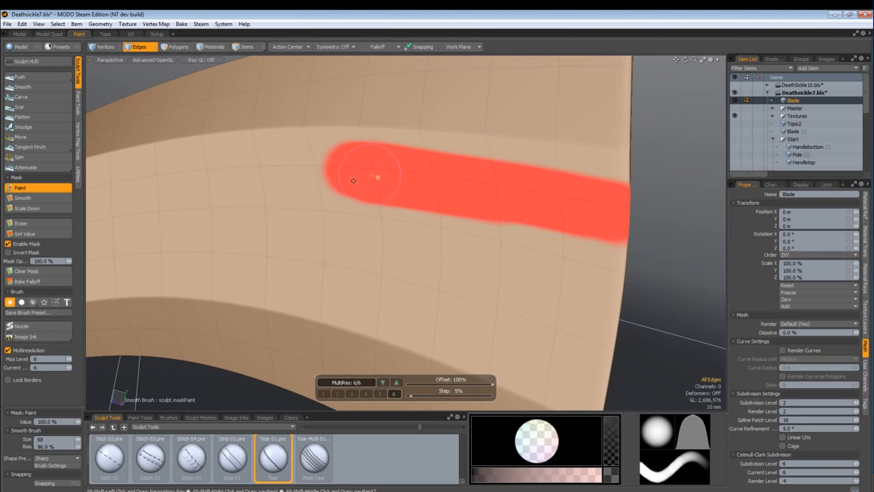
pyautogui.moveTo(378, 175)
pyautogui.keyDown('alt'); pyautogui.keyDown('shift'); pyautogui.mouseDown()
pyautogui.moveTo(366, 209)
pyautogui.moveTo(371, 252)
pyautogui.mouseUp(); pyautogui.keyUp('shift'); pyautogui.keyUp('alt')
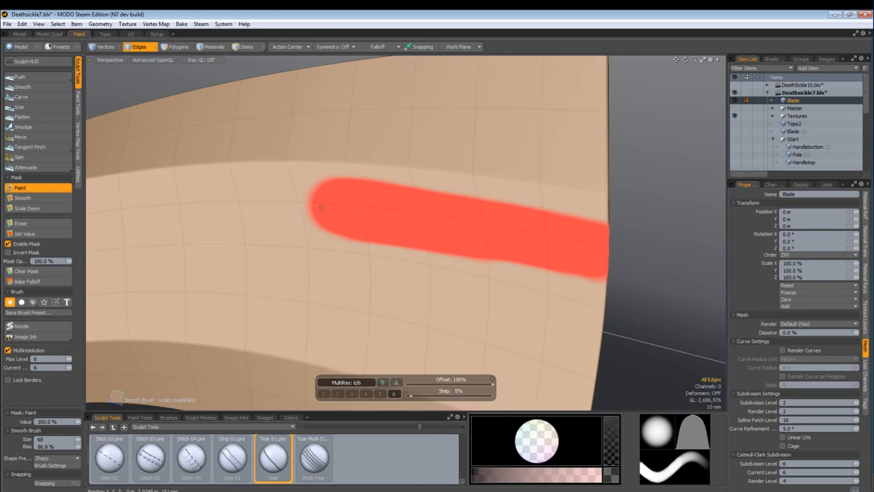
# Toggle the PSUB mask display for active meshes and leave it hidden.
pyautogui.click(711, 60)
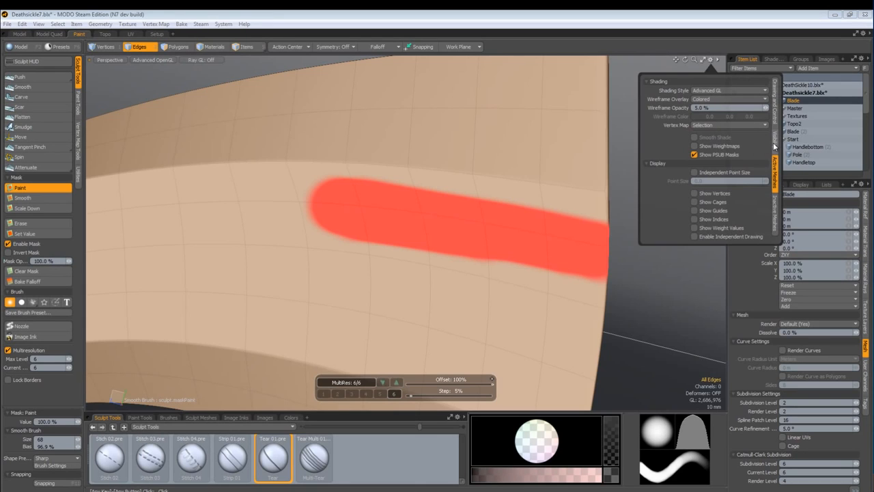
pyautogui.click(709, 155)
pyautogui.click(709, 155)
pyautogui.click(709, 156)
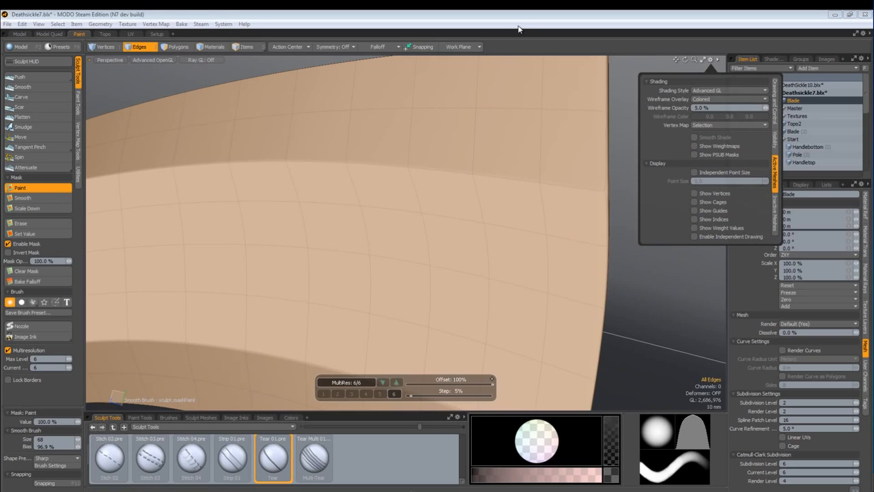
# Push the surface over and around the masked band with the Smooth Brush to bring out the mask's borders.
pyautogui.moveTo(355, 237)
pyautogui.mouseDown(button='right')
pyautogui.moveTo(395, 238)
pyautogui.moveTo(371, 226)
pyautogui.mouseUp(button='right')
pyautogui.click(23, 78)
pyautogui.moveTo(369, 241); pyautogui.dragTo(470, 256)
pyautogui.moveTo(399, 186); pyautogui.dragTo(473, 197)
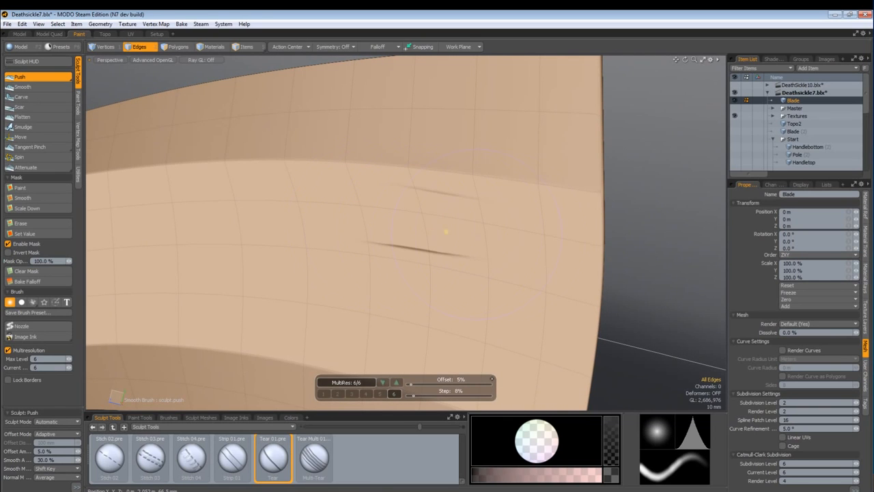
pyautogui.moveTo(446, 232)
pyautogui.mouseDown()
pyautogui.moveTo(539, 235)
pyautogui.moveTo(345, 235)
pyautogui.moveTo(562, 238)
pyautogui.mouseUp()
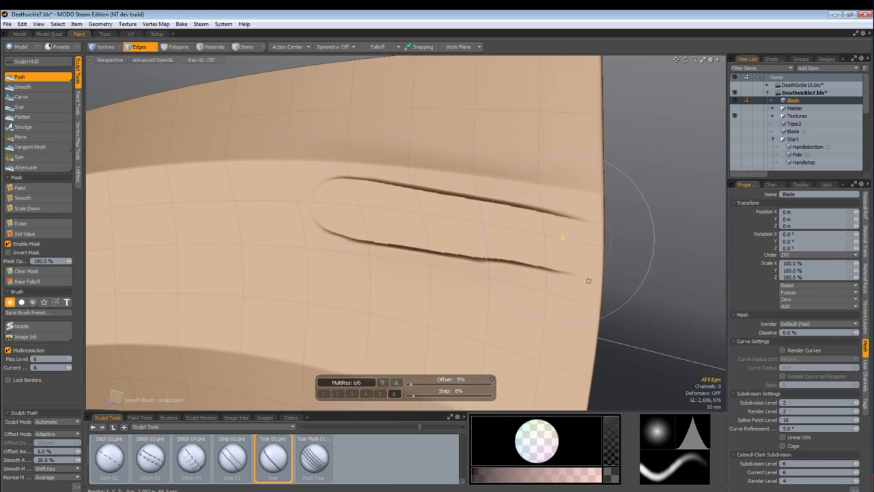
pyautogui.keyDown('alt'); pyautogui.moveTo(589, 280); pyautogui.dragTo(517, 269); pyautogui.keyUp('alt')
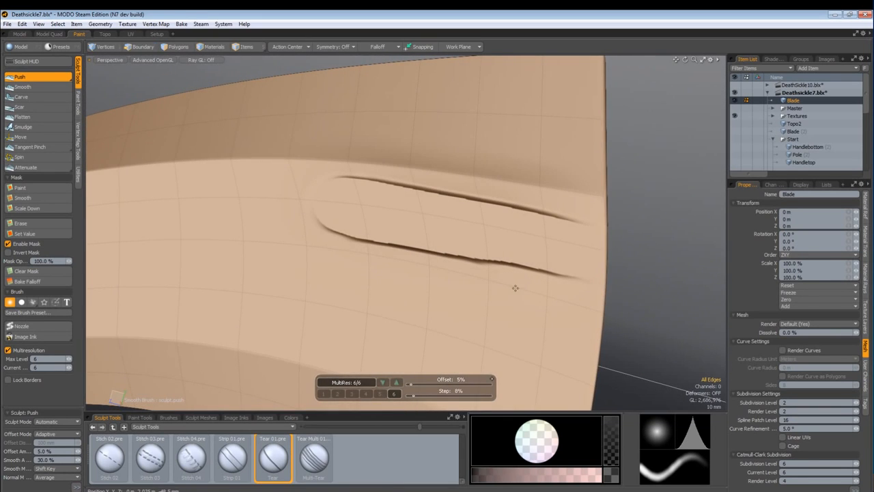
# Undo the Push strokes made around the masked band.
pyautogui.hotkey('ctrl', 'z')
pyautogui.hotkey('ctrl', 'z')
pyautogui.hotkey('ctrl', 'z')
pyautogui.hotkey('ctrl', 'z')
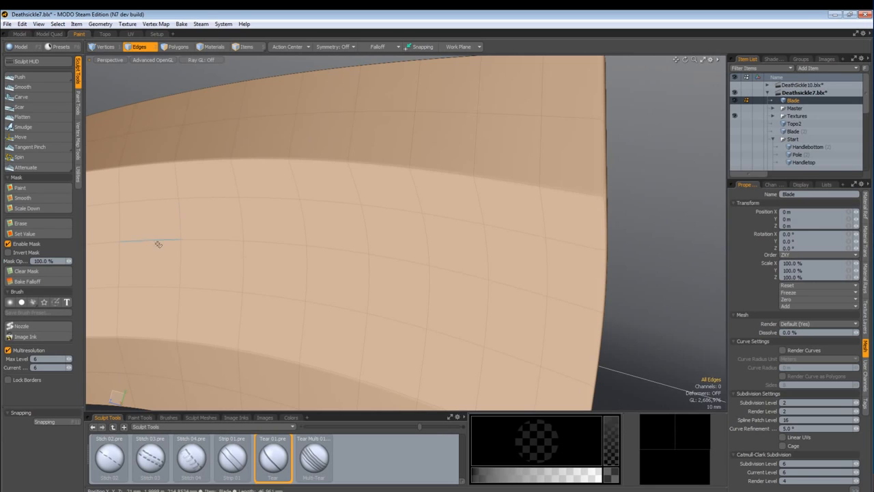
# Switch to the DeathSickle10 scene and select the Handletop mesh in item selection mode.
pyautogui.press('a')
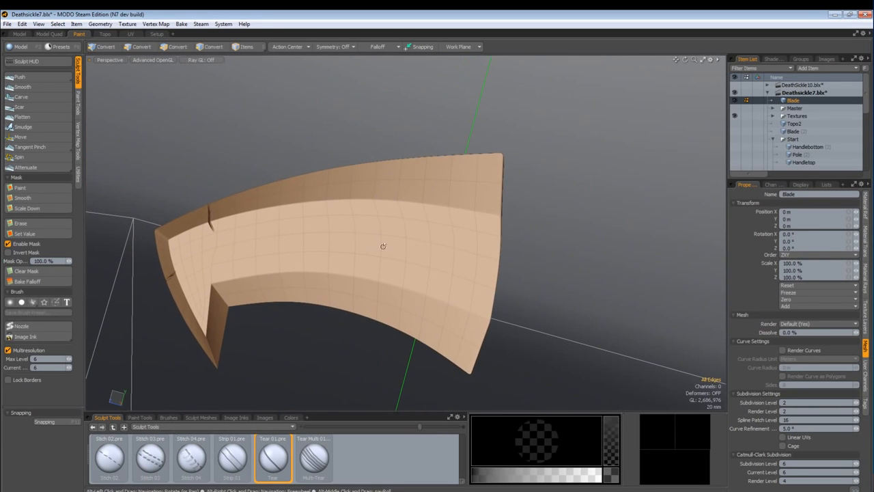
pyautogui.click(797, 85)
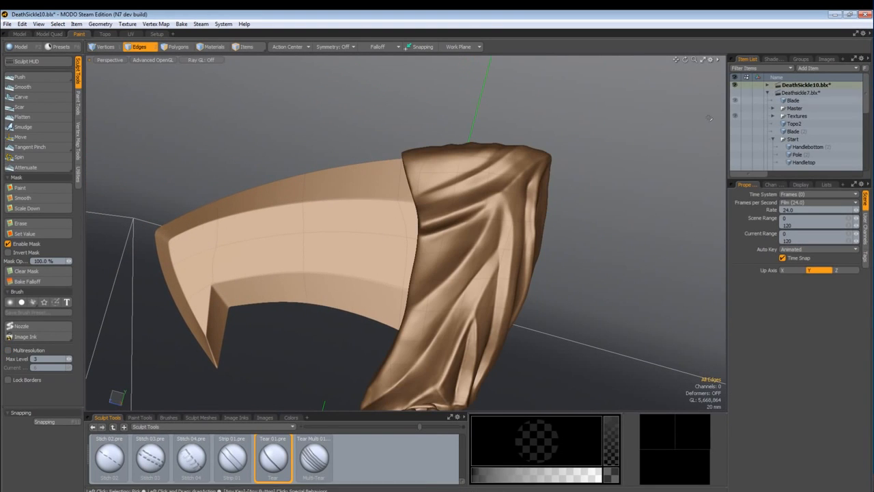
pyautogui.keyDown('alt'); pyautogui.keyDown('shift'); pyautogui.moveTo(480, 203); pyautogui.dragTo(509, 82); pyautogui.keyUp('shift'); pyautogui.keyUp('alt')
pyautogui.moveTo(478, 263)
pyautogui.keyDown('alt'); pyautogui.mouseDown()
pyautogui.moveTo(455, 254)
pyautogui.moveTo(315, 248)
pyautogui.moveTo(300, 232)
pyautogui.mouseUp(); pyautogui.keyUp('alt')
pyautogui.click(246, 47)
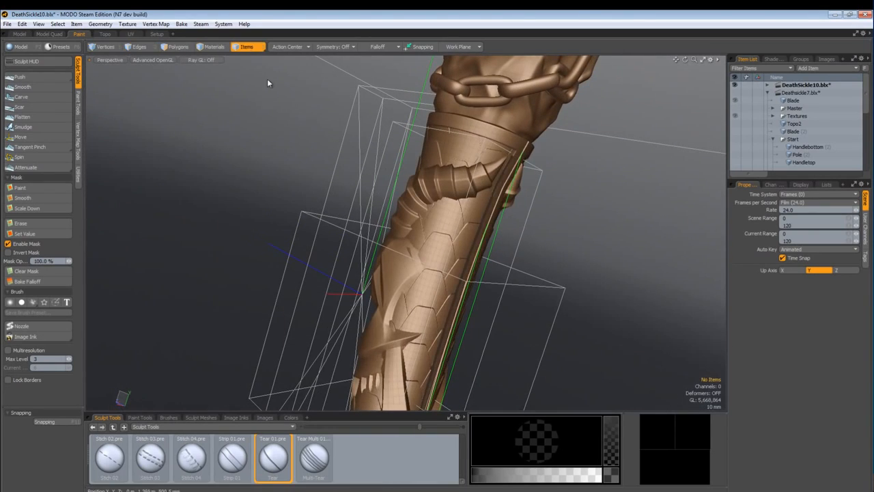
pyautogui.click(444, 238)
pyautogui.keyDown('alt'); pyautogui.moveTo(362, 285); pyautogui.dragTo(534, 293); pyautogui.keyUp('alt')
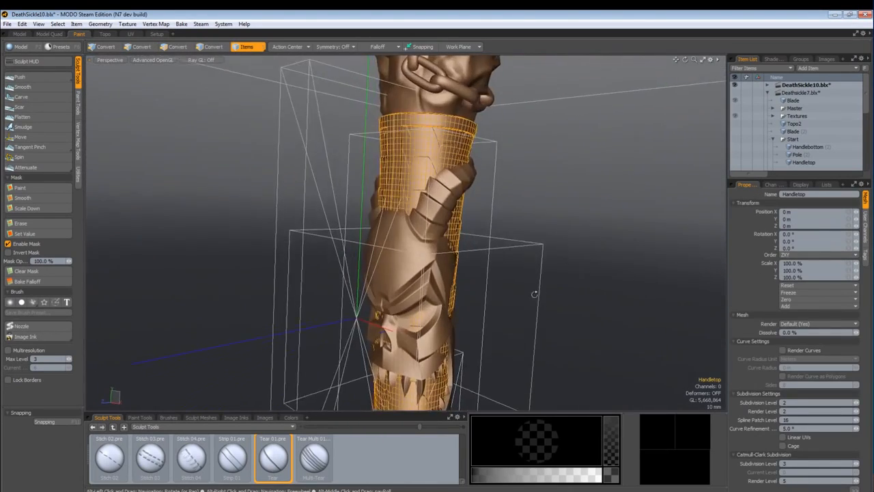
pyautogui.keyDown('alt'); pyautogui.keyDown('shift'); pyautogui.moveTo(432, 280); pyautogui.dragTo(428, 184); pyautogui.keyUp('shift'); pyautogui.keyUp('alt')
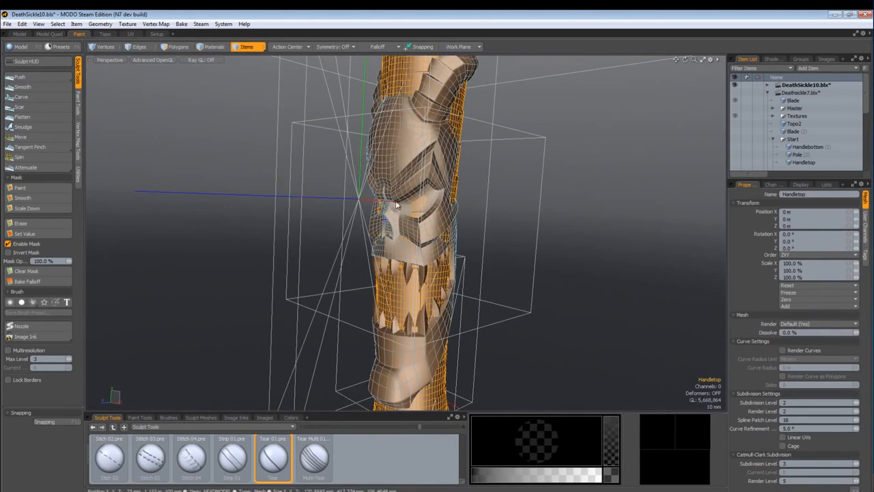
# Select the skull's teeth mesh, then reselect the Handletop mesh.
pyautogui.keyDown('alt'); pyautogui.moveTo(328, 223); pyautogui.dragTo(345, 194); pyautogui.keyUp('alt')
pyautogui.click(416, 282)
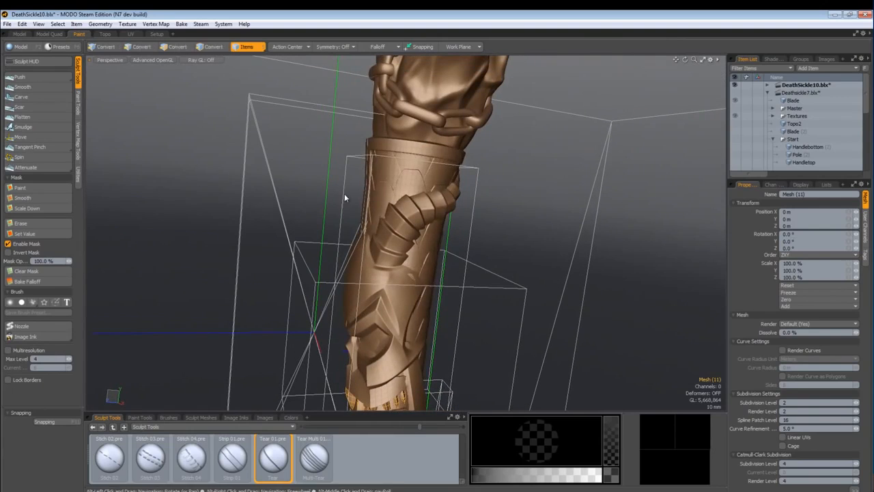
pyautogui.click(410, 152)
pyautogui.click(408, 150)
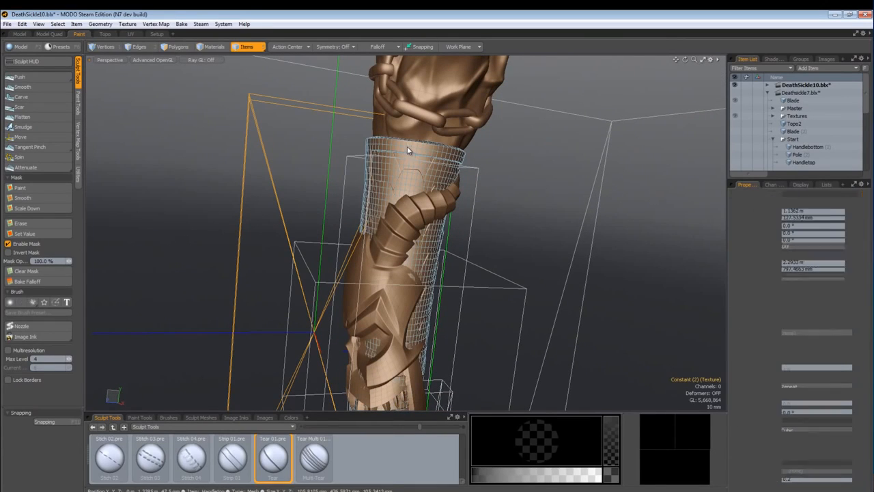
pyautogui.keyDown('alt'); pyautogui.moveTo(403, 147); pyautogui.dragTo(437, 116); pyautogui.keyUp('alt')
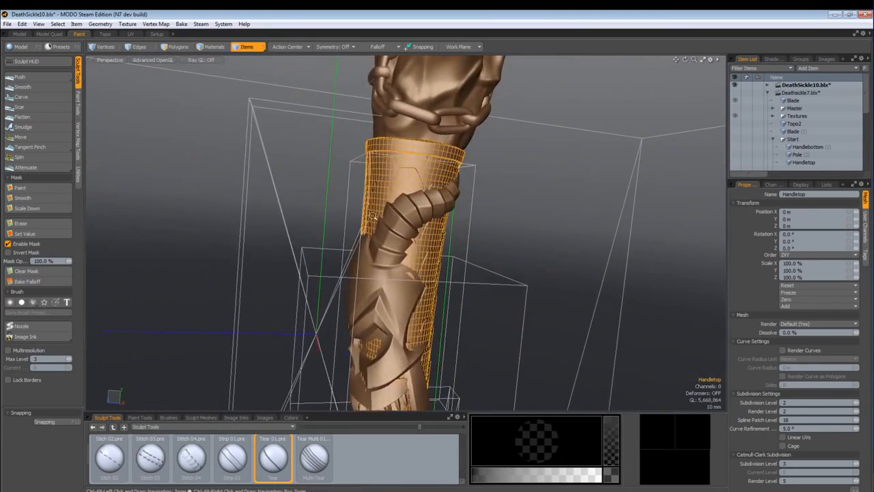
pyautogui.scroll(-3, 444, 116)
pyautogui.keyDown('alt'); pyautogui.moveTo(443, 150); pyautogui.dragTo(316, 157); pyautogui.keyUp('alt')
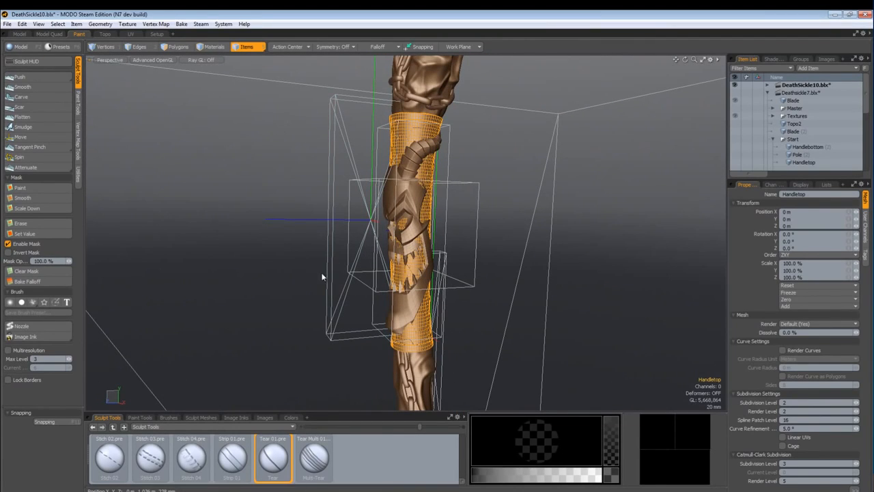
# Hide the texture locators in the viewport's visibility options and clear the item selection.
pyautogui.click(709, 60)
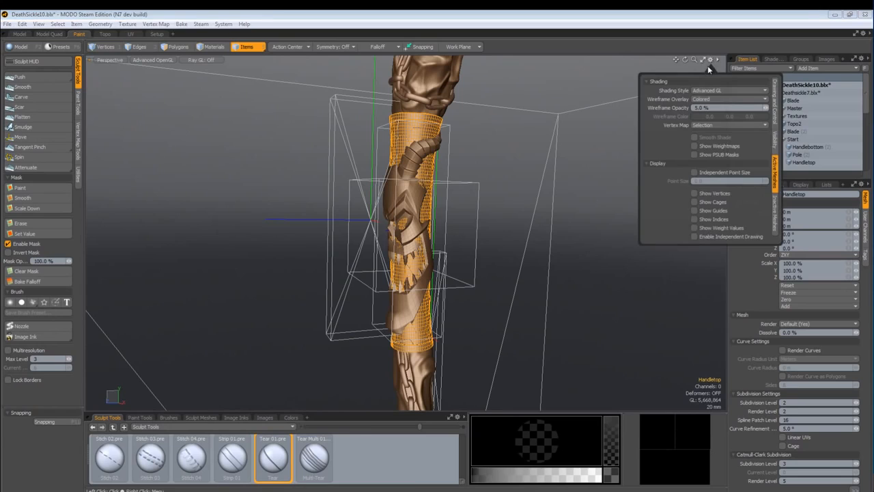
pyautogui.click(767, 140)
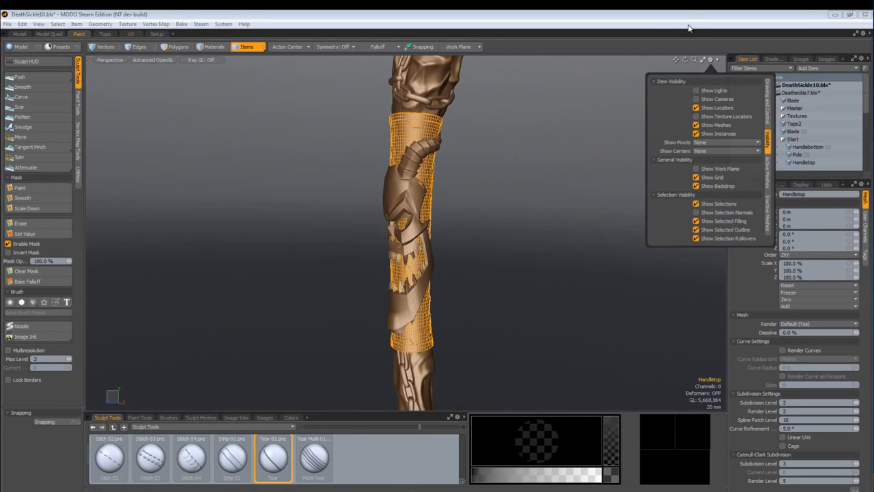
pyautogui.keyDown('alt'); pyautogui.moveTo(309, 232); pyautogui.dragTo(339, 287); pyautogui.keyUp('alt')
pyautogui.scroll(5, 398, 271)
pyautogui.press('Escape')
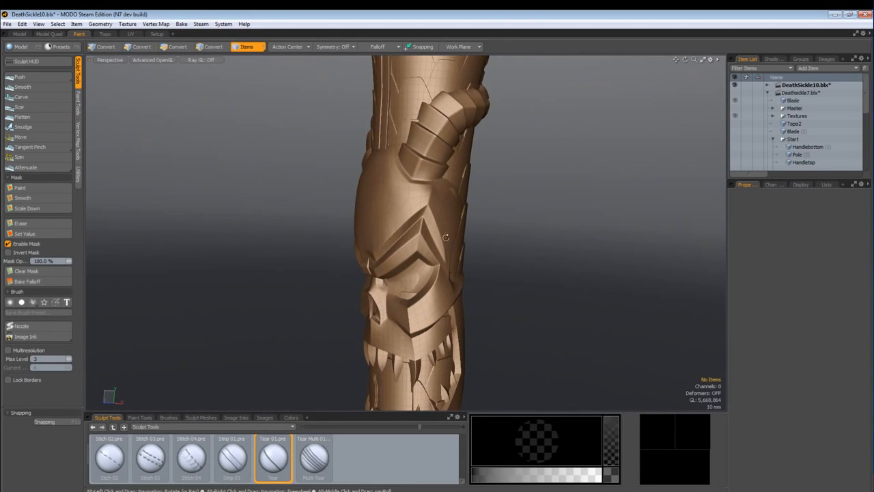
# Select the Handletop mesh, switch to polygon selection, and try picking the handle's material in material selection mode.
pyautogui.keyDown('alt'); pyautogui.moveTo(445, 237); pyautogui.dragTo(233, 171); pyautogui.keyUp('alt')
pyautogui.click(425, 236)
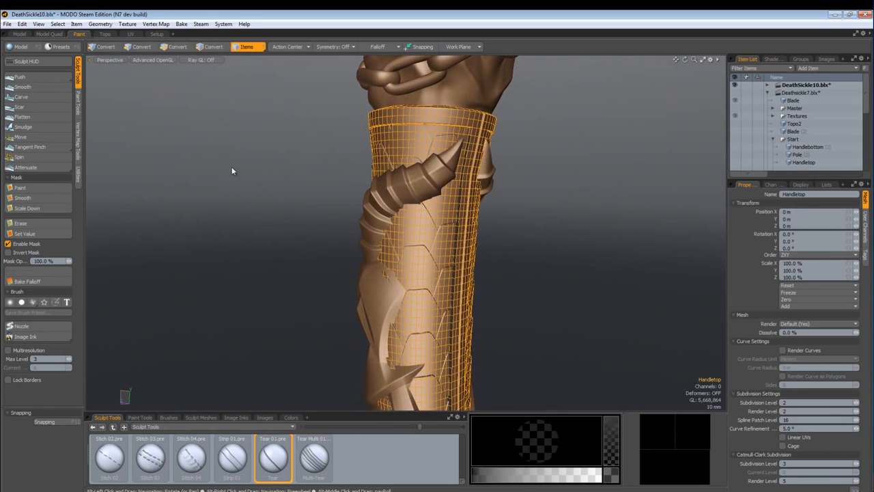
pyautogui.click(173, 47)
pyautogui.keyDown('alt'); pyautogui.moveTo(421, 220); pyautogui.dragTo(391, 229); pyautogui.keyUp('alt')
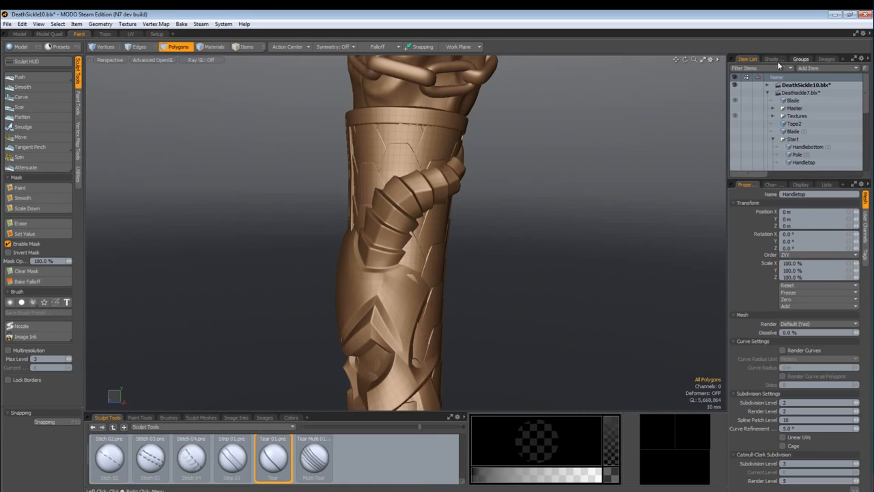
pyautogui.click(211, 46)
pyautogui.click(378, 134)
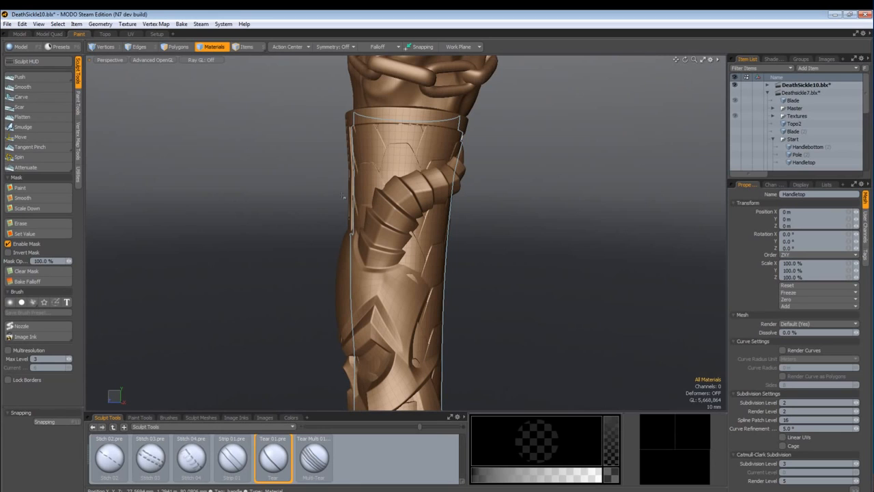
# Expand the handle material group in the shader tree and select its Scales displacement image layer.
pyautogui.click(771, 60)
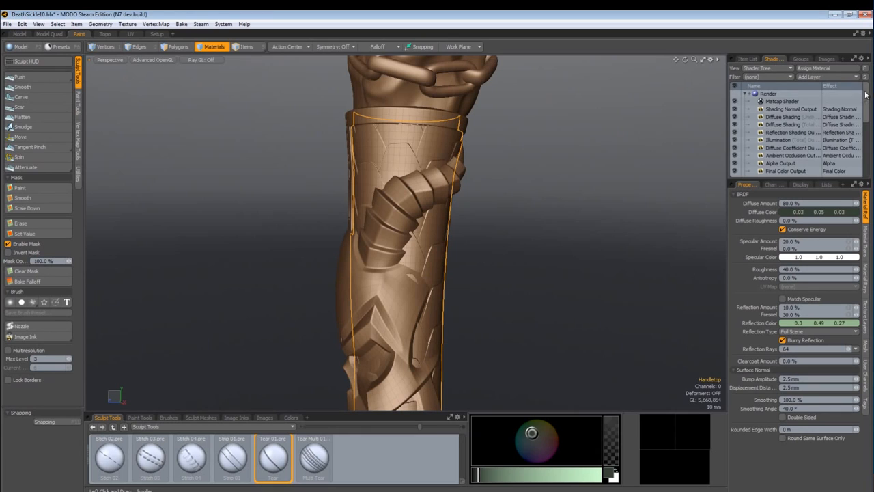
pyautogui.click(749, 125)
pyautogui.click(750, 125)
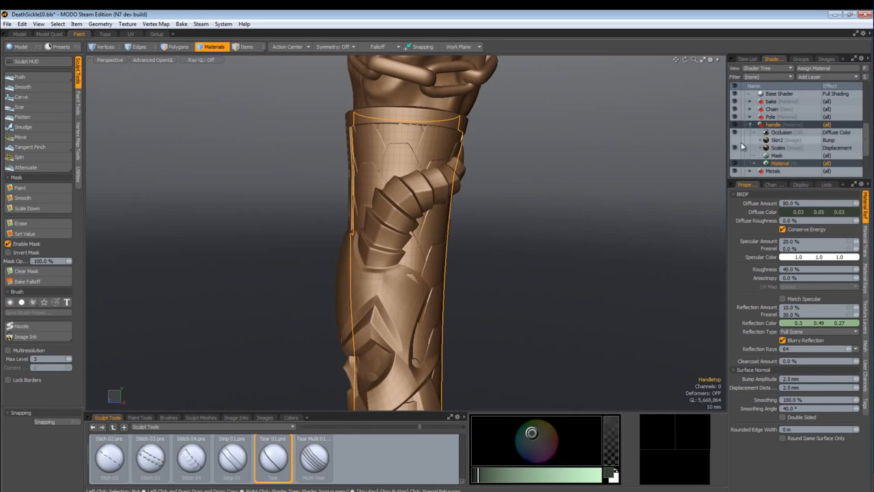
pyautogui.click(776, 148)
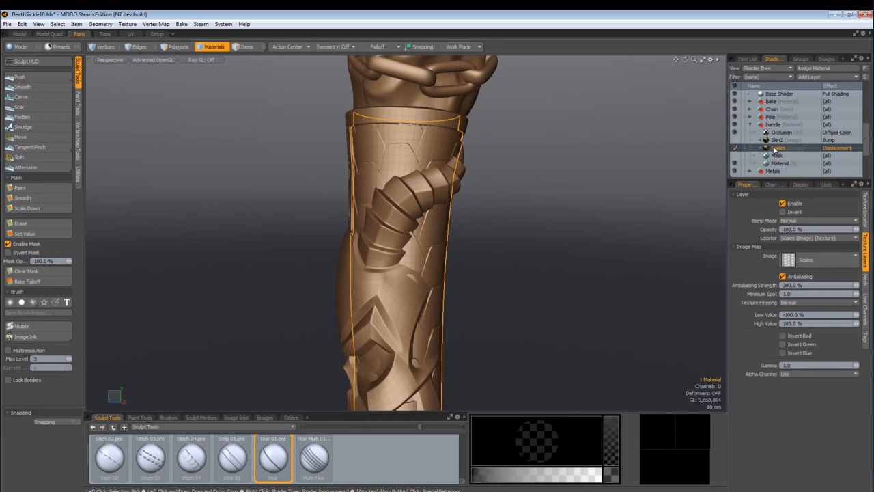
# View the Scales clip at full size in the image viewer and close the viewer.
pyautogui.click(827, 60)
pyautogui.moveTo(866, 80); pyautogui.dragTo(866, 124)
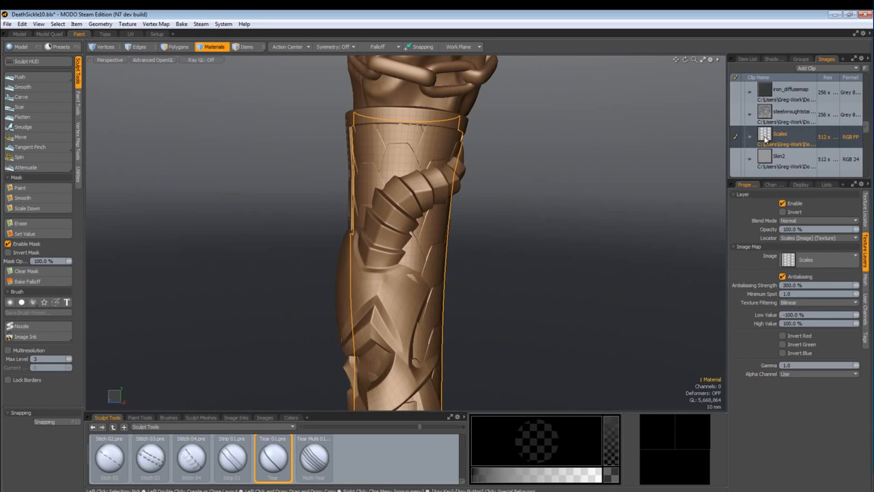
pyautogui.doubleClick(764, 134)
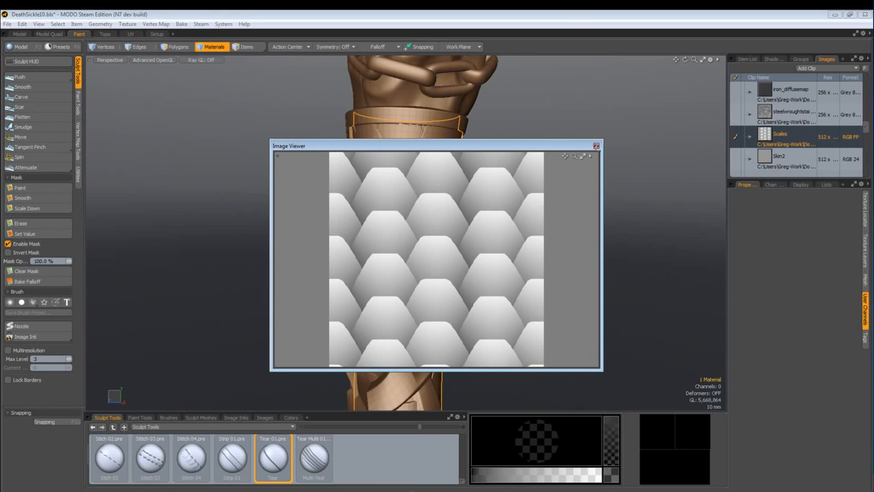
pyautogui.click(596, 145)
# Bring up the sculpt utilities and display the handle's mesh properties with item selection active.
pyautogui.click(244, 47)
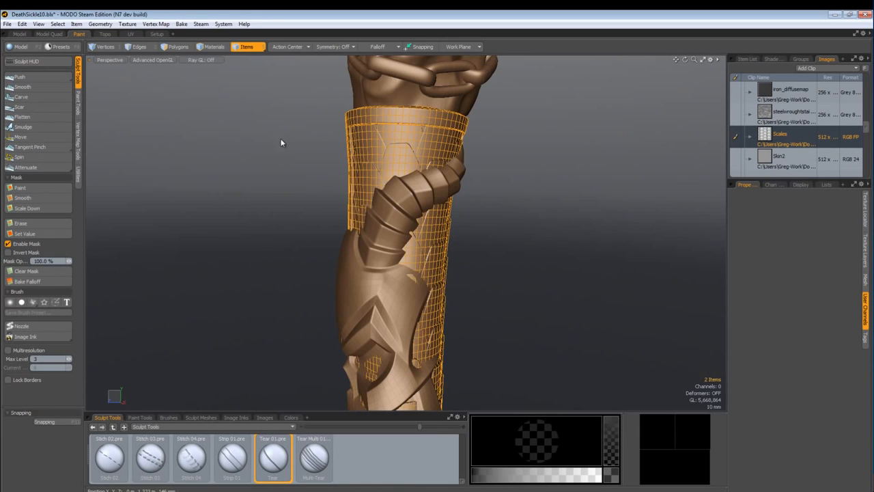
pyautogui.click(176, 47)
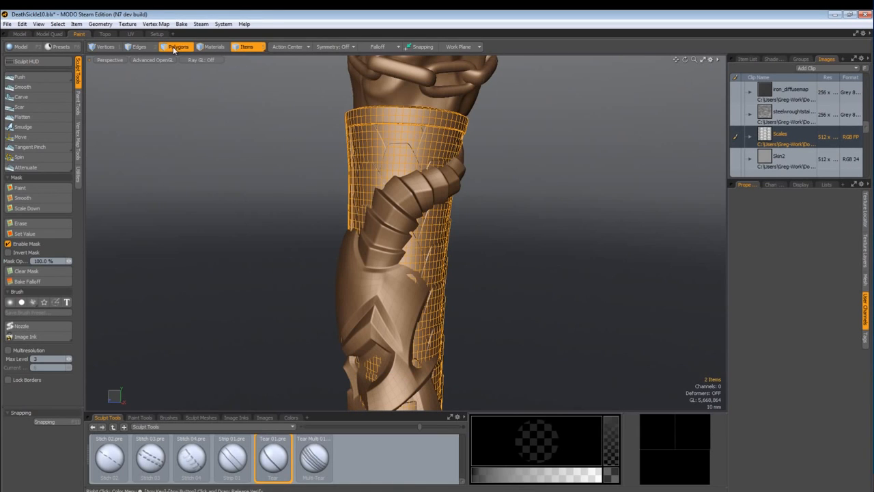
pyautogui.click(77, 176)
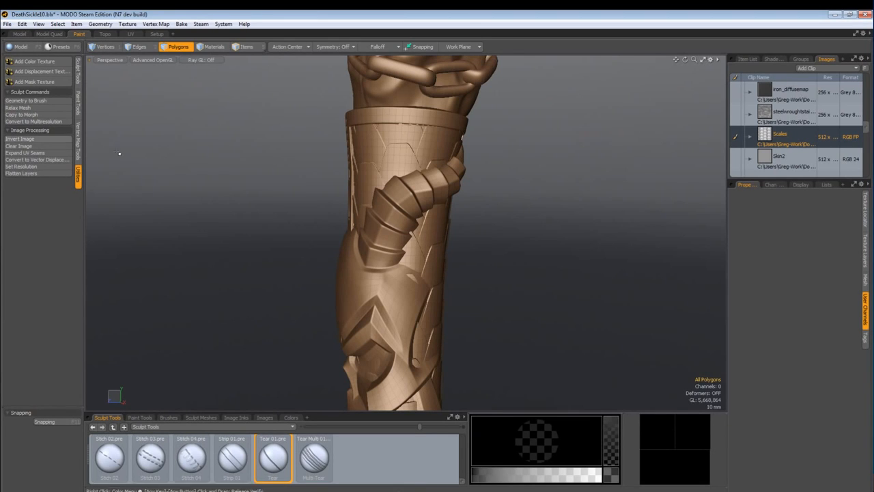
pyautogui.click(247, 47)
pyautogui.click(380, 139)
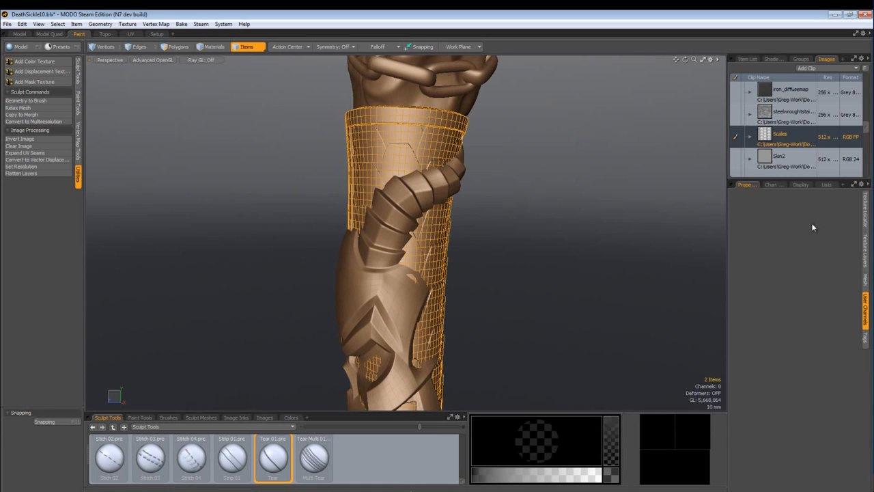
pyautogui.click(864, 280)
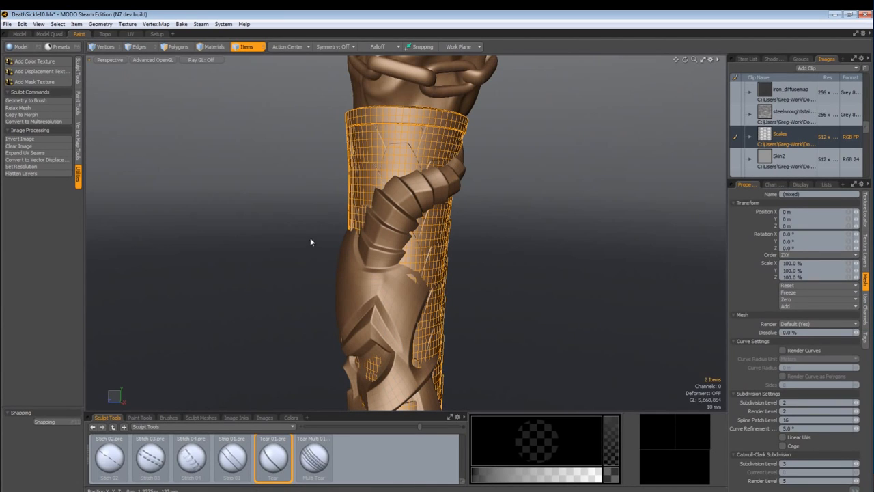
# Convert the handle's displacement to a multiresolution mesh at subdivision level 3 in polygon selection mode.
pyautogui.click(179, 46)
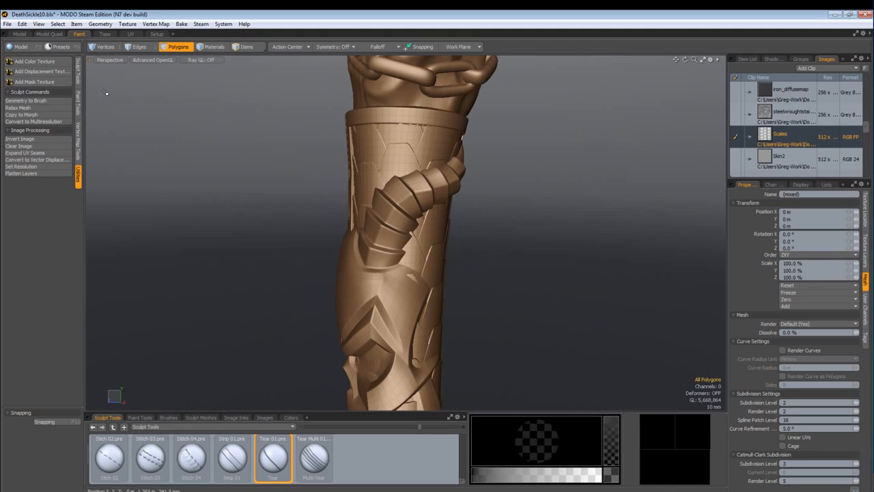
pyautogui.click(28, 121)
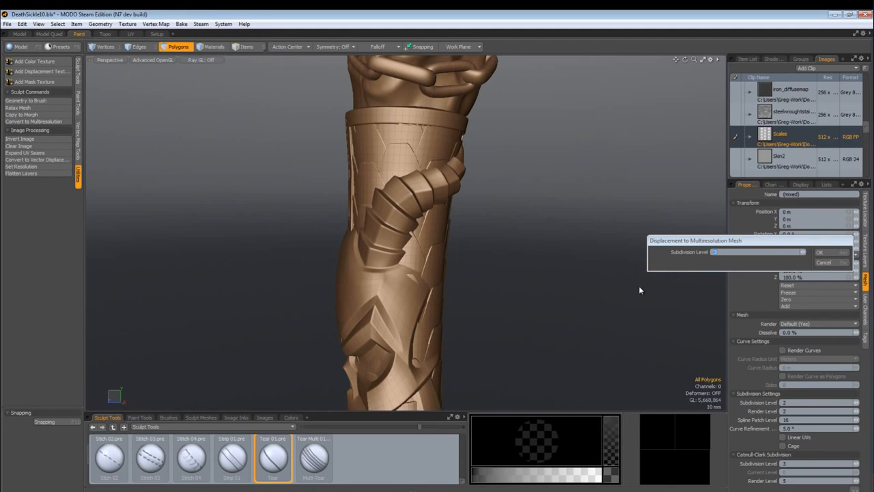
pyautogui.press('Return')
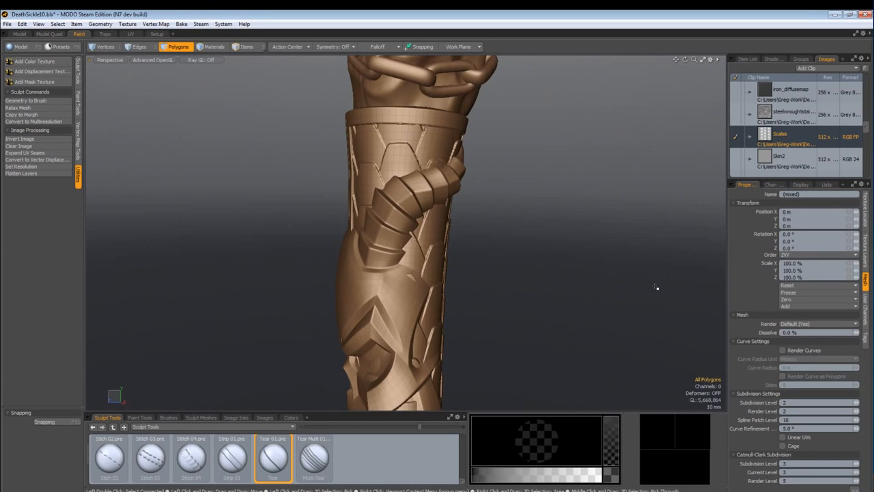
# Activate the Push sculpt tool on the converted handle scales and adjust the brush size for a close-up of their edges.
pyautogui.keyDown('alt'); pyautogui.moveTo(334, 266); pyautogui.dragTo(419, 290); pyautogui.keyUp('alt')
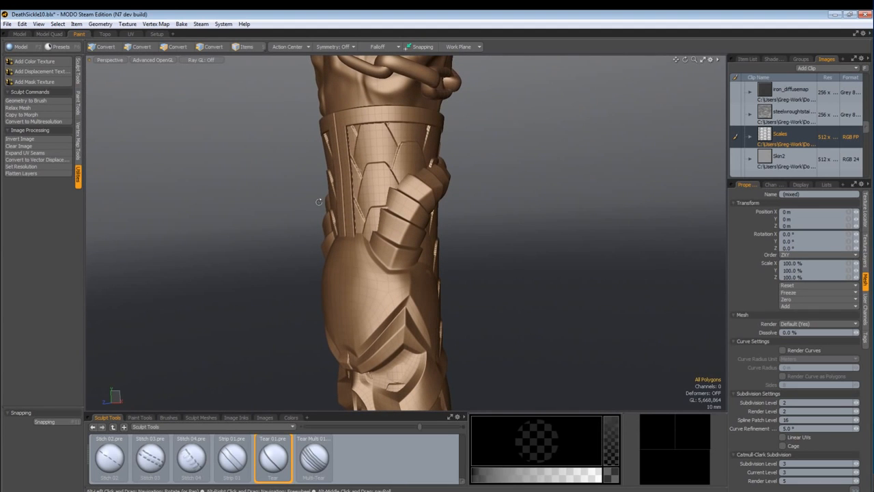
pyautogui.moveTo(319, 202)
pyautogui.keyDown('alt'); pyautogui.mouseDown()
pyautogui.moveTo(286, 225)
pyautogui.moveTo(230, 246)
pyautogui.moveTo(328, 266)
pyautogui.mouseUp(); pyautogui.keyUp('alt')
pyautogui.scroll(3, 437, 253)
pyautogui.keyDown('alt'); pyautogui.moveTo(424, 254); pyautogui.dragTo(601, 252); pyautogui.keyUp('alt')
pyautogui.scroll(3, 441, 226)
pyautogui.keyDown('alt'); pyautogui.moveTo(369, 197); pyautogui.dragTo(423, 195); pyautogui.keyUp('alt')
pyautogui.click(78, 68)
pyautogui.click(20, 77)
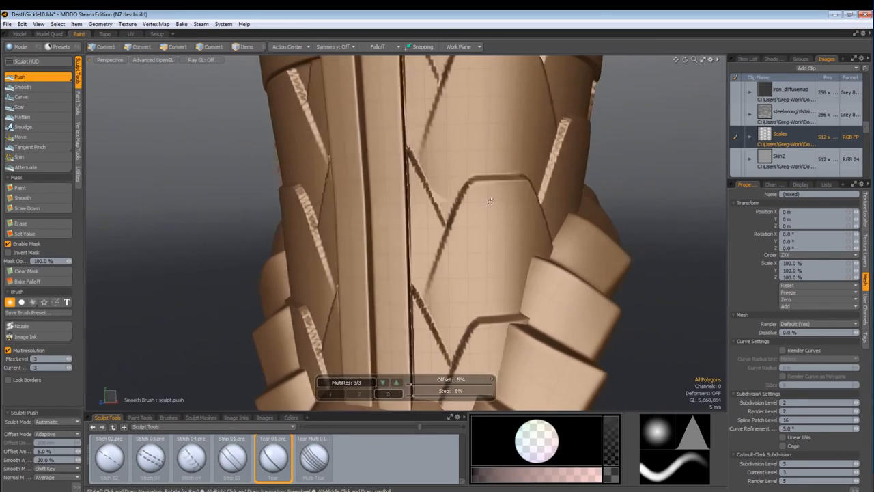
pyautogui.keyDown('alt'); pyautogui.moveTo(489, 201); pyautogui.dragTo(496, 197); pyautogui.keyUp('alt')
pyautogui.moveTo(455, 228)
pyautogui.mouseDown(button='right')
pyautogui.moveTo(471, 228)
pyautogui.moveTo(462, 232)
pyautogui.moveTo(469, 236)
pyautogui.mouseUp(button='right')
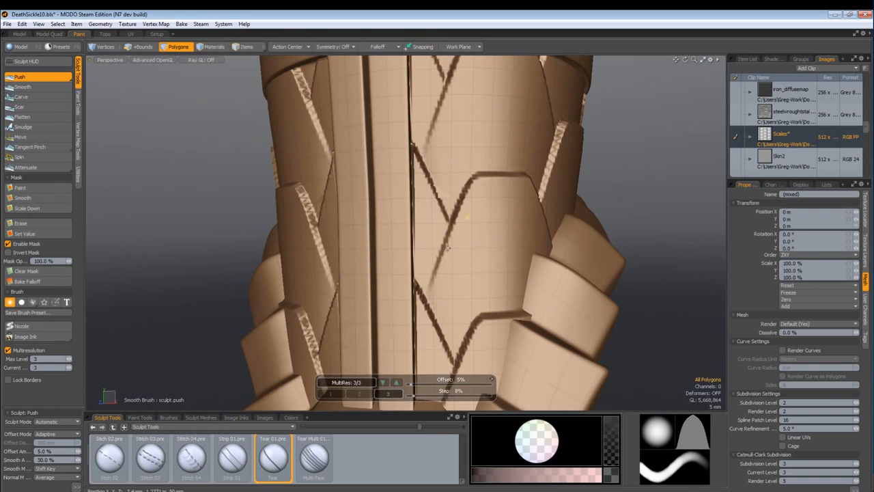
# Deselect the Scales displacement layer and smooth the raised scale edges on the Handletop mesh.
pyautogui.click(772, 58)
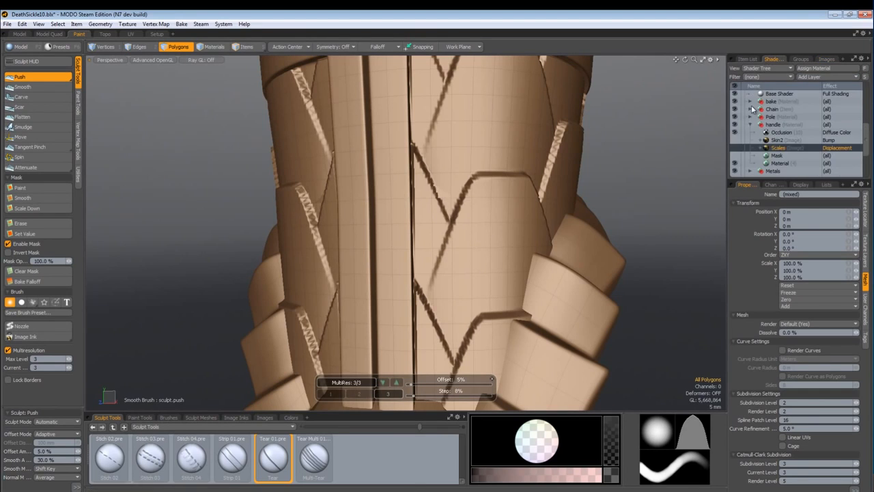
pyautogui.click(774, 147)
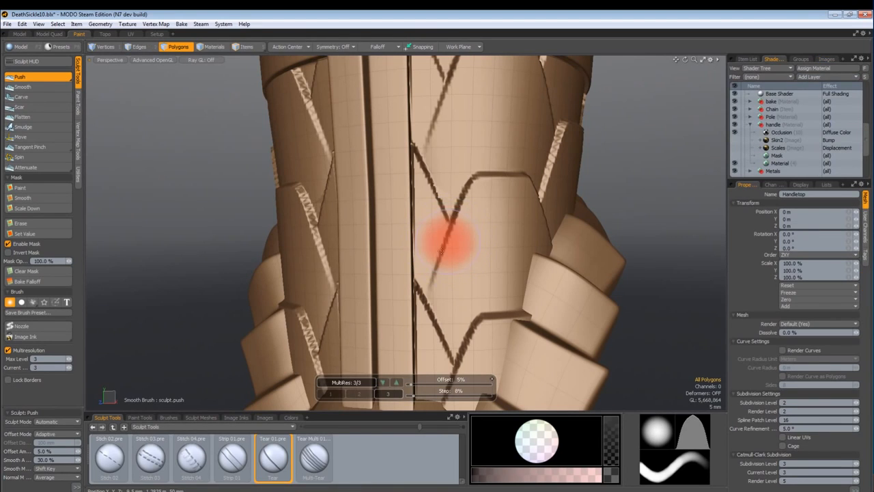
pyautogui.moveTo(447, 239)
pyautogui.keyDown('shift'); pyautogui.mouseDown()
pyautogui.moveTo(452, 211)
pyautogui.moveTo(481, 187)
pyautogui.moveTo(531, 201)
pyautogui.moveTo(486, 191)
pyautogui.mouseUp(); pyautogui.keyUp('shift')
pyautogui.moveTo(472, 168)
pyautogui.keyDown('shift'); pyautogui.mouseDown()
pyautogui.moveTo(493, 167)
pyautogui.moveTo(543, 245)
pyautogui.moveTo(514, 178)
pyautogui.moveTo(480, 228)
pyautogui.moveTo(437, 229)
pyautogui.mouseUp(); pyautogui.keyUp('shift')
pyautogui.moveTo(403, 254)
pyautogui.keyDown('shift'); pyautogui.mouseDown()
pyautogui.moveTo(428, 182)
pyautogui.moveTo(522, 233)
pyautogui.mouseUp(); pyautogui.keyUp('shift')
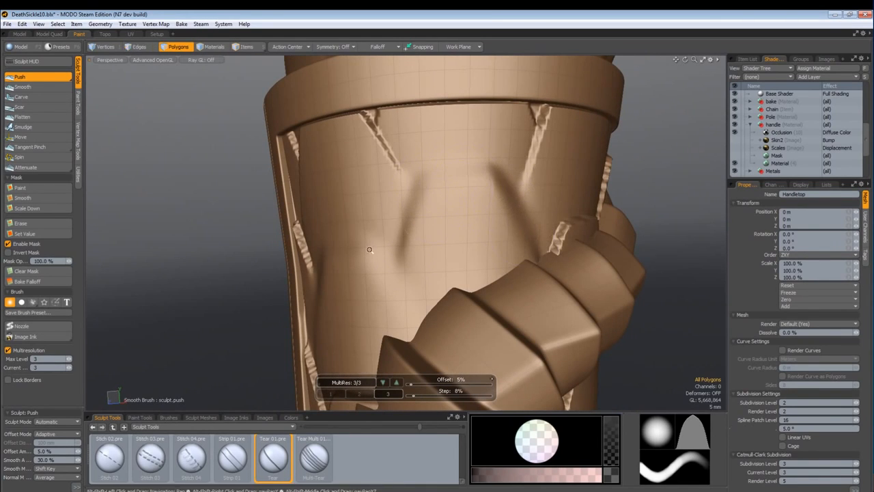
# Examine the sculpted handle from several angles, ending with the whole sickle in view.
pyautogui.moveTo(369, 250)
pyautogui.keyDown('ctrl'); pyautogui.keyDown('alt'); pyautogui.mouseDown()
pyautogui.moveTo(312, 248)
pyautogui.moveTo(498, 253)
pyautogui.moveTo(371, 255)
pyautogui.moveTo(384, 189)
pyautogui.mouseUp(); pyautogui.keyUp('alt'); pyautogui.keyUp('ctrl')
pyautogui.keyDown('alt'); pyautogui.moveTo(384, 189); pyautogui.dragTo(539, 189); pyautogui.keyUp('alt')
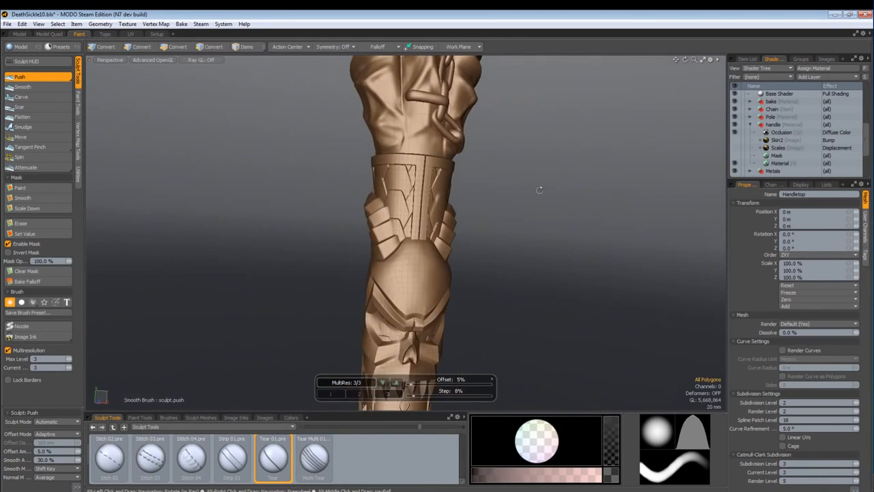
pyautogui.moveTo(477, 238)
pyautogui.keyDown('ctrl'); pyautogui.keyDown('alt'); pyautogui.mouseDown()
pyautogui.moveTo(444, 243)
pyautogui.moveTo(456, 188)
pyautogui.mouseUp(); pyautogui.keyUp('alt'); pyautogui.keyUp('ctrl')
pyautogui.keyDown('ctrl'); pyautogui.keyDown('alt'); pyautogui.moveTo(456, 188); pyautogui.dragTo(423, 191); pyautogui.keyUp('alt'); pyautogui.keyUp('ctrl')
pyautogui.moveTo(321, 239)
pyautogui.keyDown('alt'); pyautogui.mouseDown()
pyautogui.moveTo(205, 240)
pyautogui.moveTo(313, 262)
pyautogui.moveTo(300, 275)
pyautogui.moveTo(304, 255)
pyautogui.moveTo(299, 268)
pyautogui.moveTo(243, 220)
pyautogui.mouseUp(); pyautogui.keyUp('alt')
pyautogui.keyDown('alt'); pyautogui.moveTo(320, 215); pyautogui.dragTo(335, 215); pyautogui.keyUp('alt')
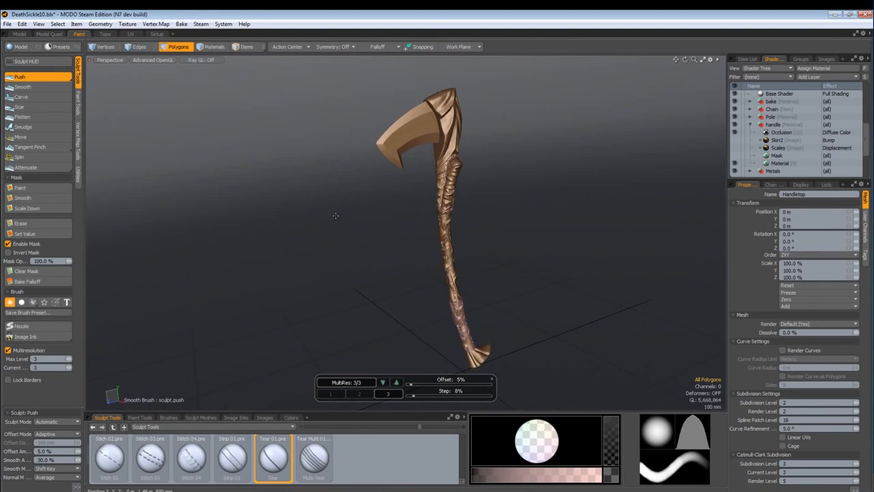